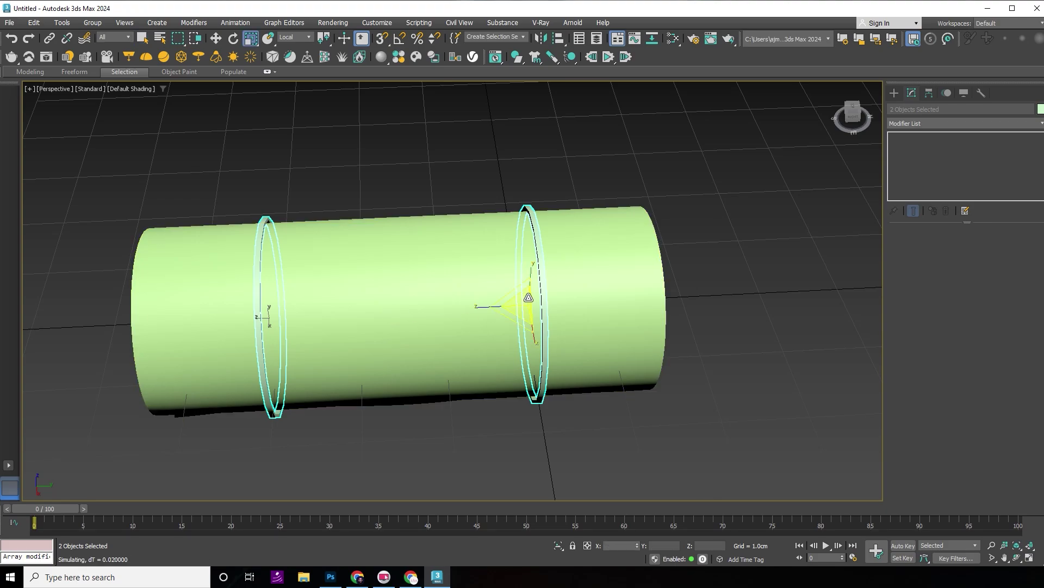
Step: Start with an empty scene in a single maximized Perspective viewport
{"action": "mouse_move", "coordinate": [527, 305]}
{"action": "left_mouse_down"}
{"action": "mouse_move", "coordinate": [523, 352]}
{"action": "mouse_move", "coordinate": [508, 267]}
{"action": "mouse_move", "coordinate": [482, 239]}
{"action": "left_mouse_up"}
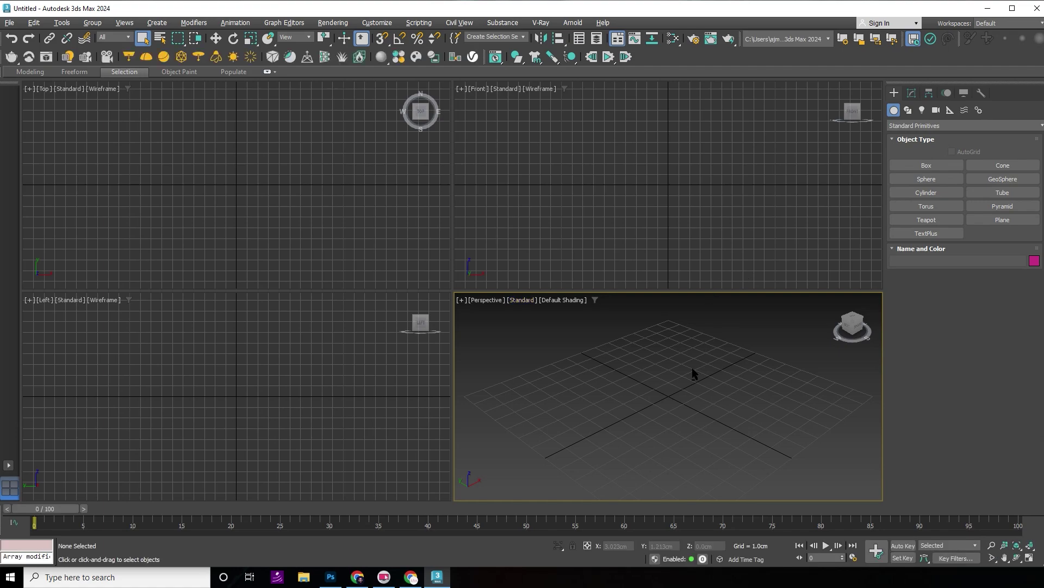
Step: Draw an Extended Primitives ChamferCyl at the origin in the Front view, snapping to the grid
{"action": "key", "text": "alt+w"}
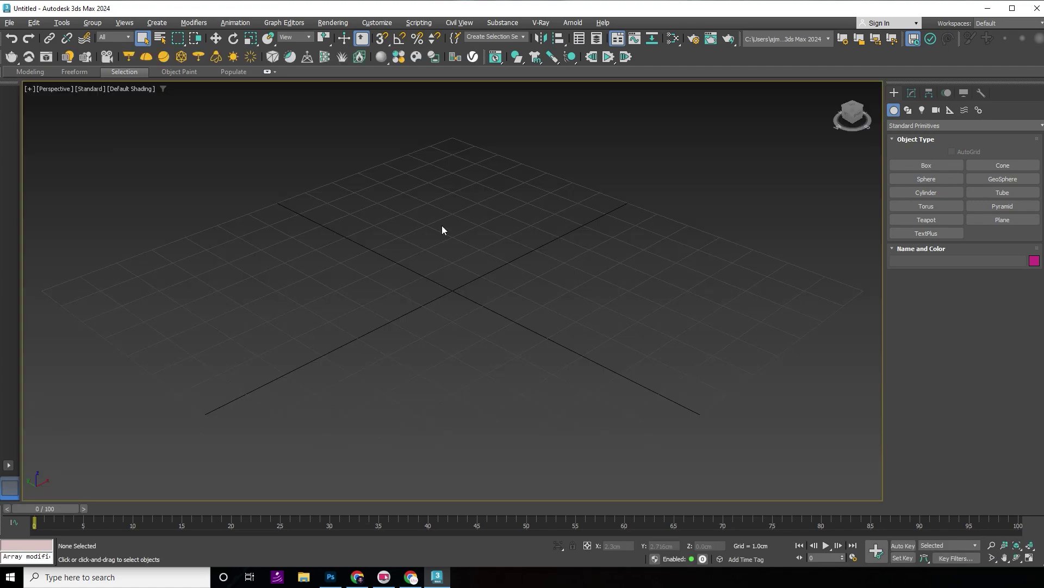
{"action": "scroll", "coordinate": [484, 250], "scroll_direction": "up", "scroll_amount": 2}
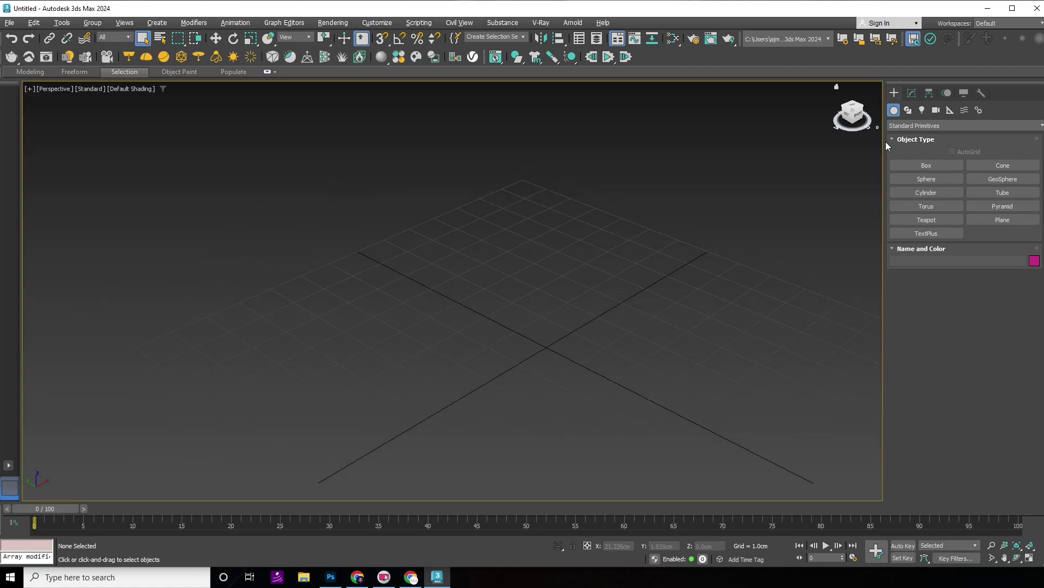
{"action": "left_click", "coordinate": [913, 126]}
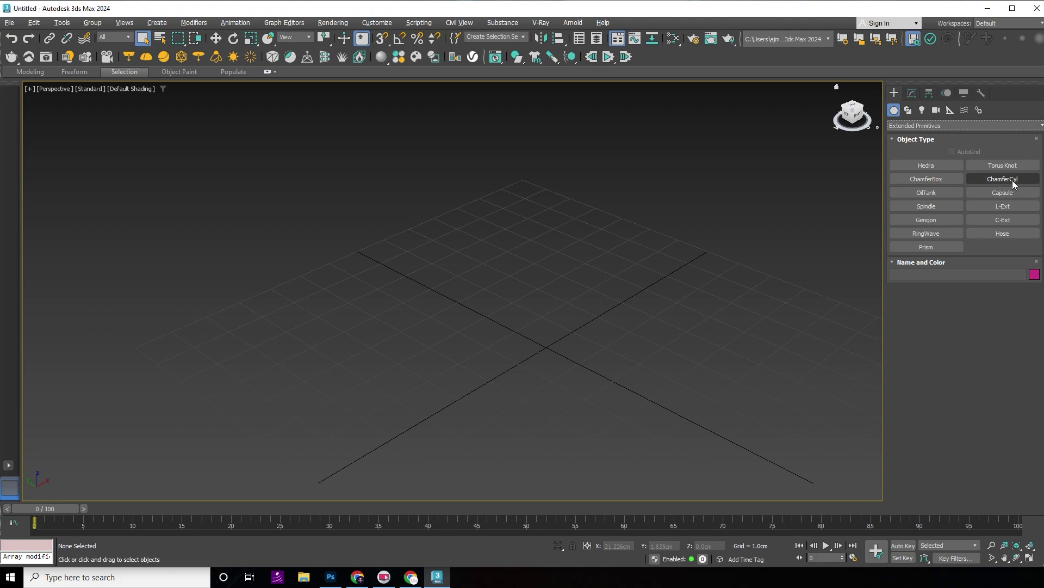
{"action": "left_click", "coordinate": [1001, 179]}
{"action": "key", "text": "f"}
{"action": "scroll", "coordinate": [424, 292], "scroll_direction": "up", "scroll_amount": 3}
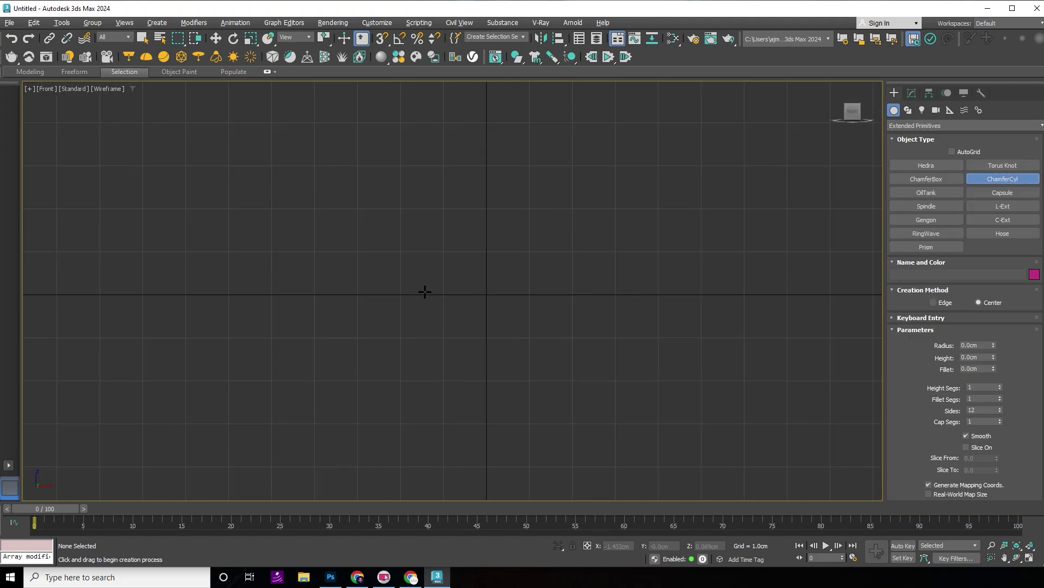
{"action": "middle_click_drag", "start_coordinate": [483, 305], "coordinate": [455, 368]}
{"action": "key", "text": "s"}
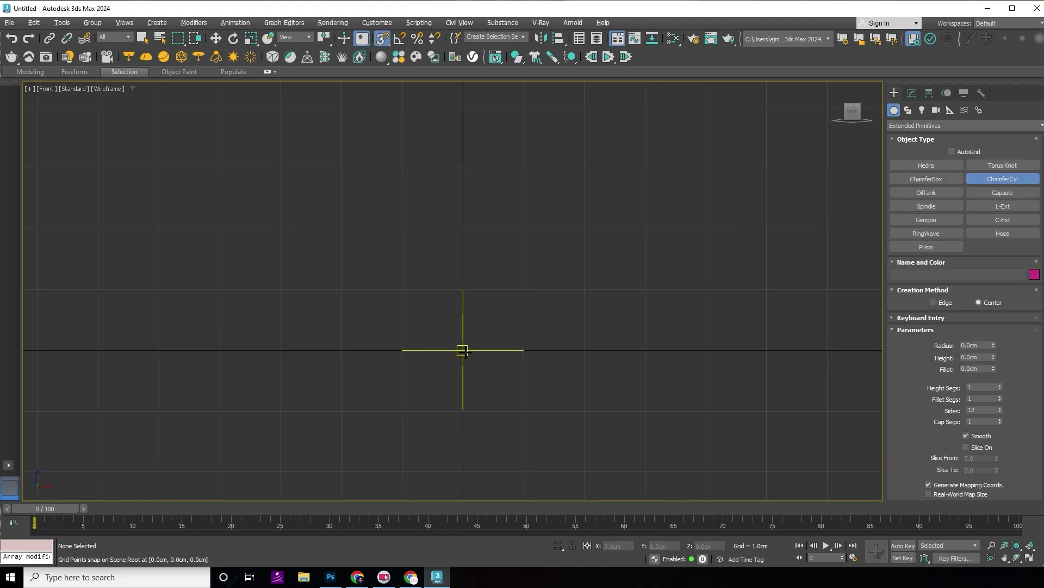
{"action": "left_click_drag", "start_coordinate": [463, 351], "coordinate": [505, 367]}
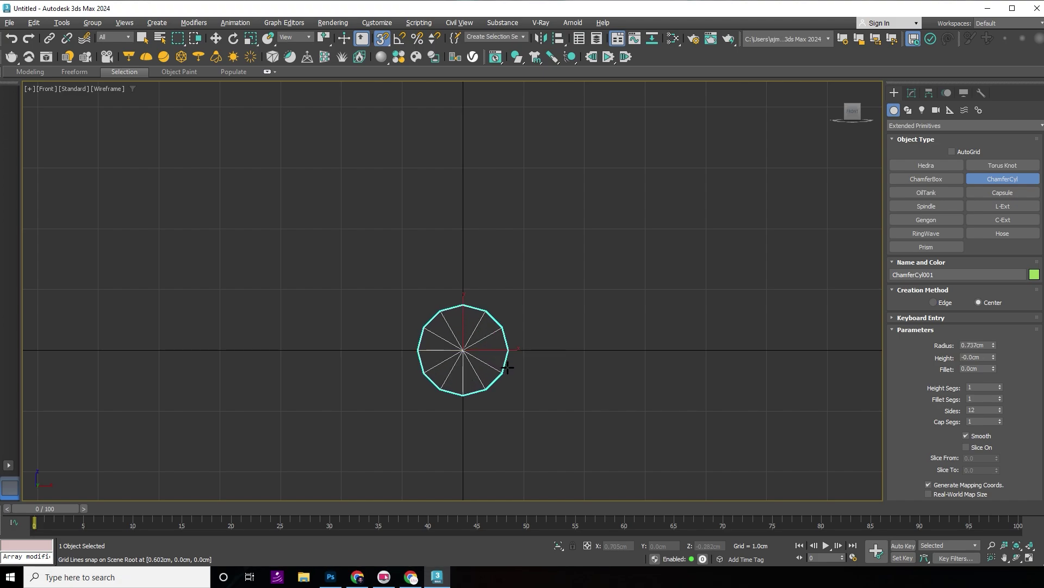
Step: Give the ChamferCyl radius 1.0cm, height 3.0cm, fillet 0.35cm and 4 fillet segments
{"action": "key", "text": "p"}
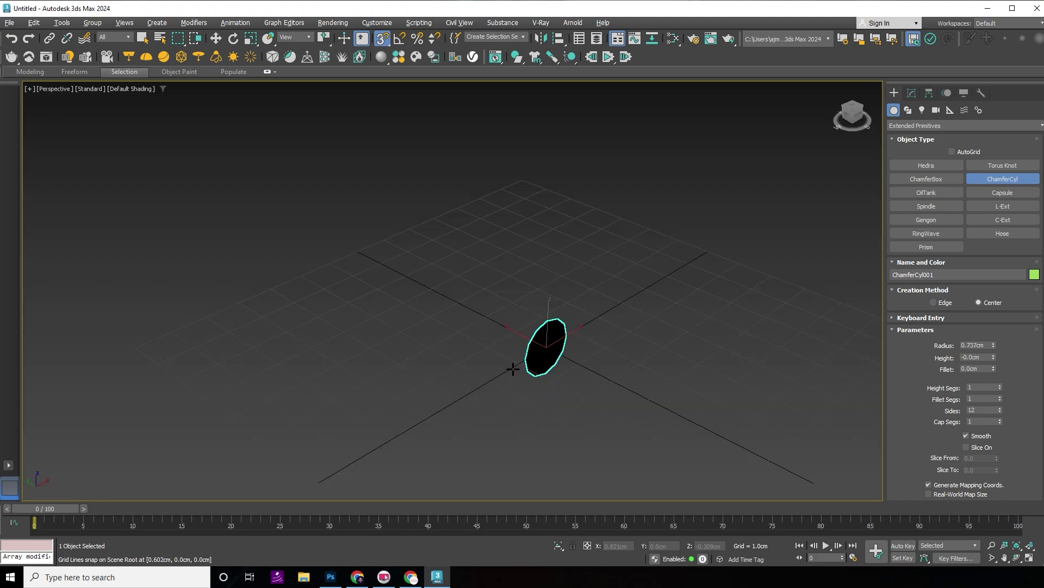
{"action": "right_click", "coordinate": [491, 338]}
{"action": "left_click", "coordinate": [912, 93]}
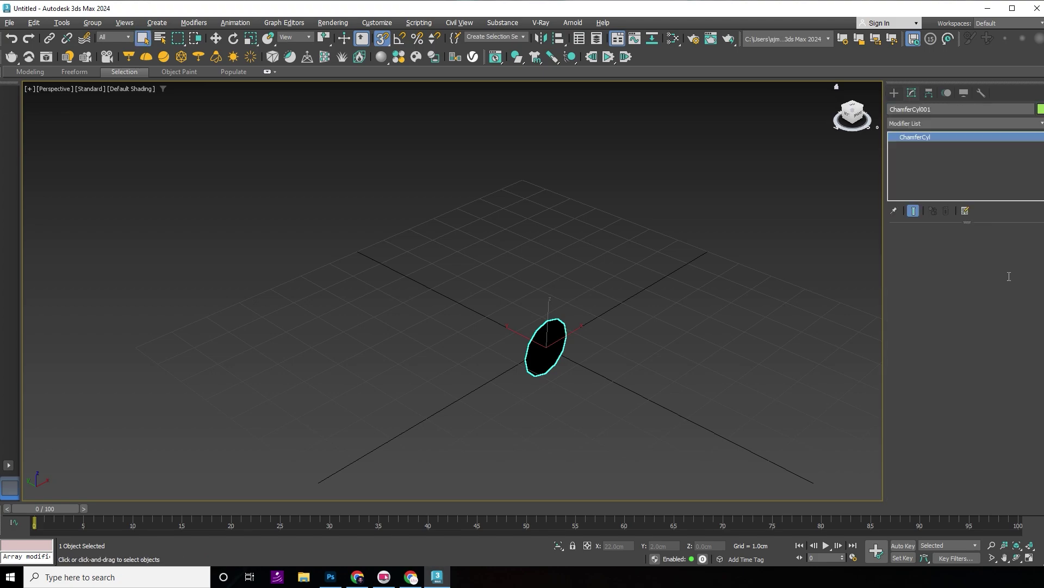
{"action": "double_click", "coordinate": [982, 248]}
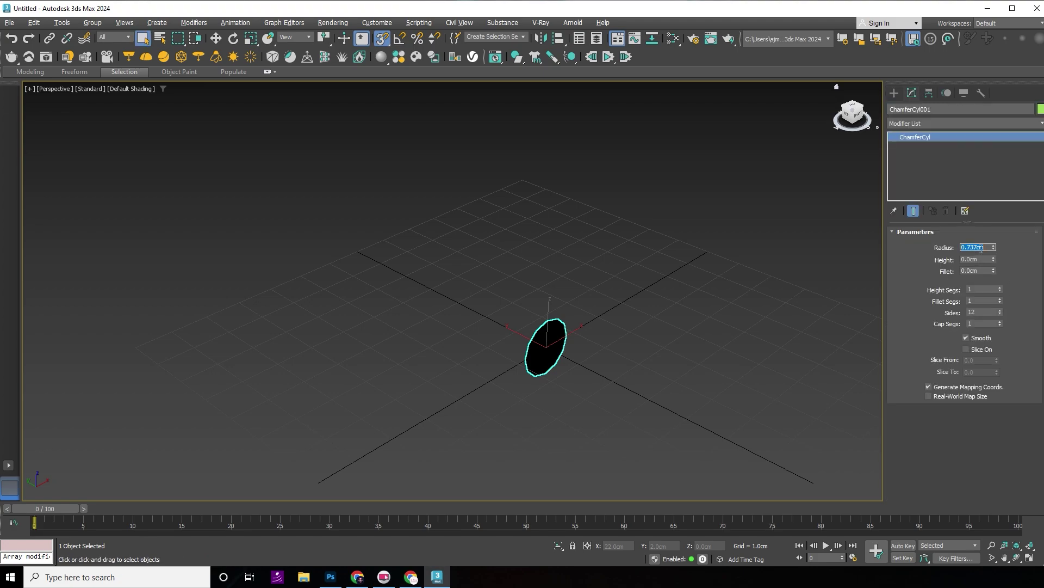
{"action": "key", "text": "Tab"}
{"action": "type", "text": "3"}
{"action": "key", "text": "Tab"}
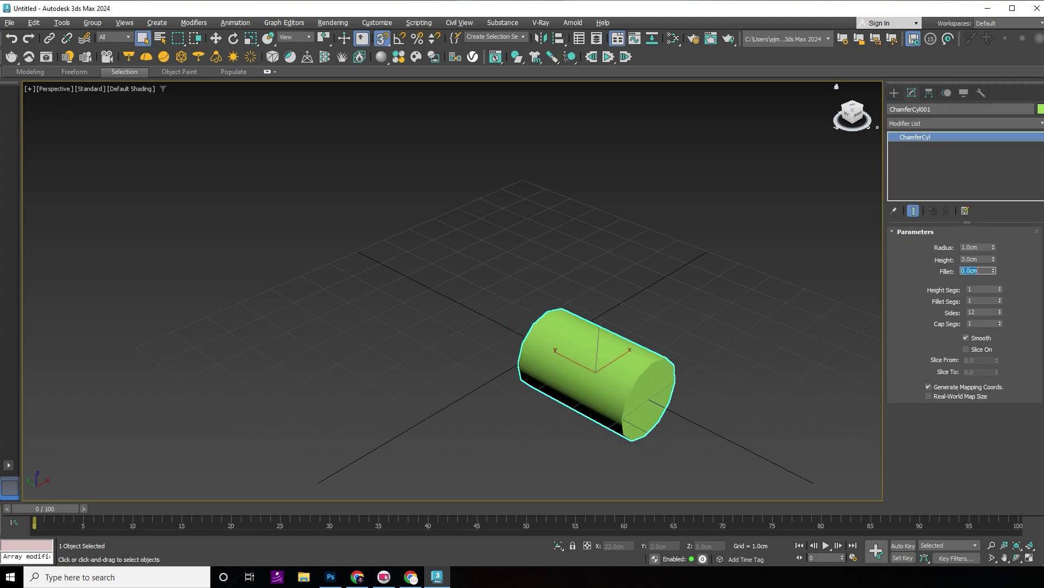
{"action": "type", "text": "5"}
{"action": "key", "text": "Tab"}
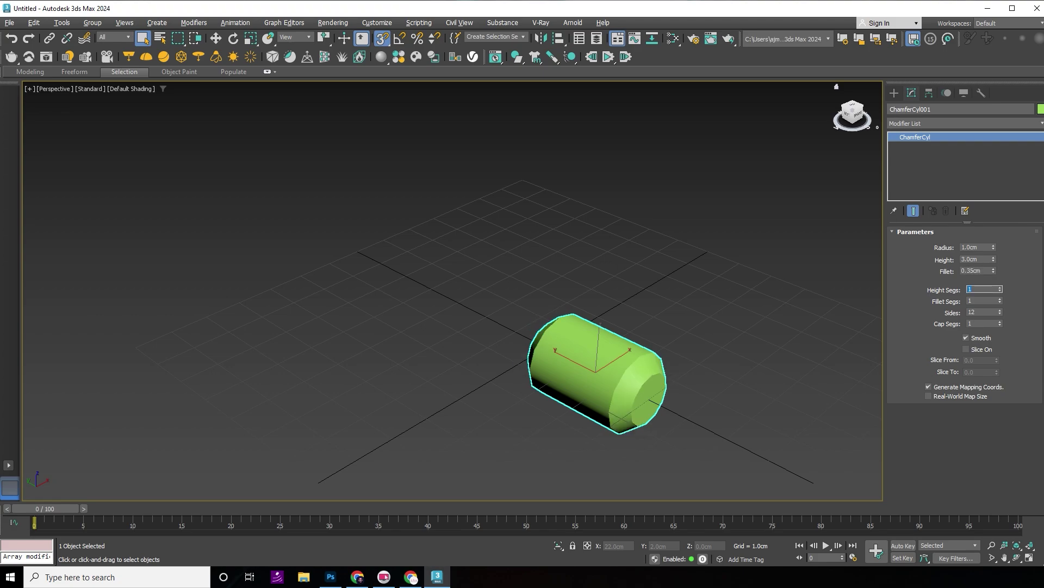
{"action": "key", "text": "Tab"}
{"action": "type", "text": "4"}
{"action": "key", "text": "Return"}
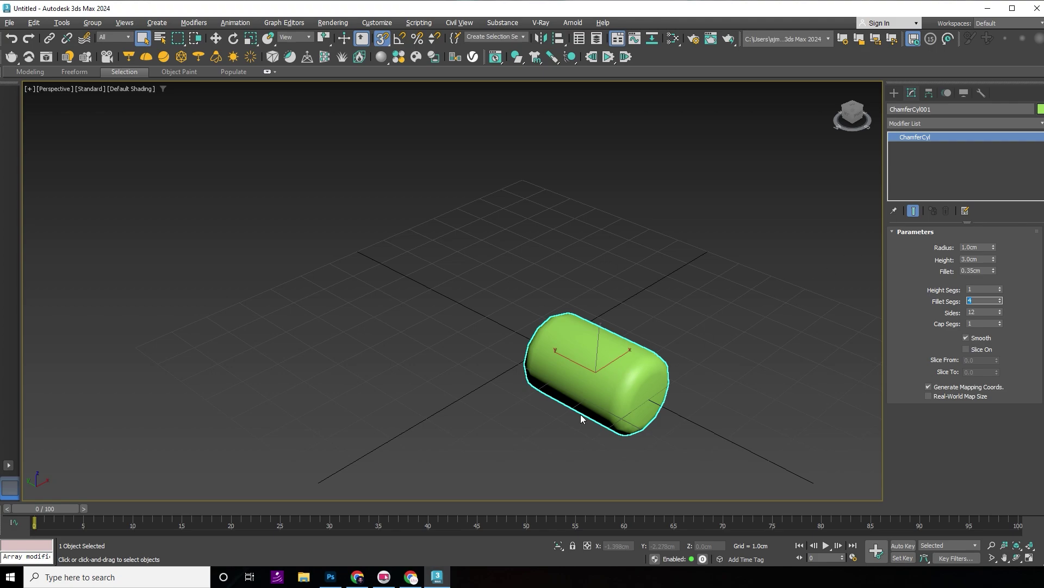
{"action": "key", "text": "F3"}
Step: With snapping off, draw a Helix spline around the candy's centre in the Front view
{"action": "key", "text": "f"}
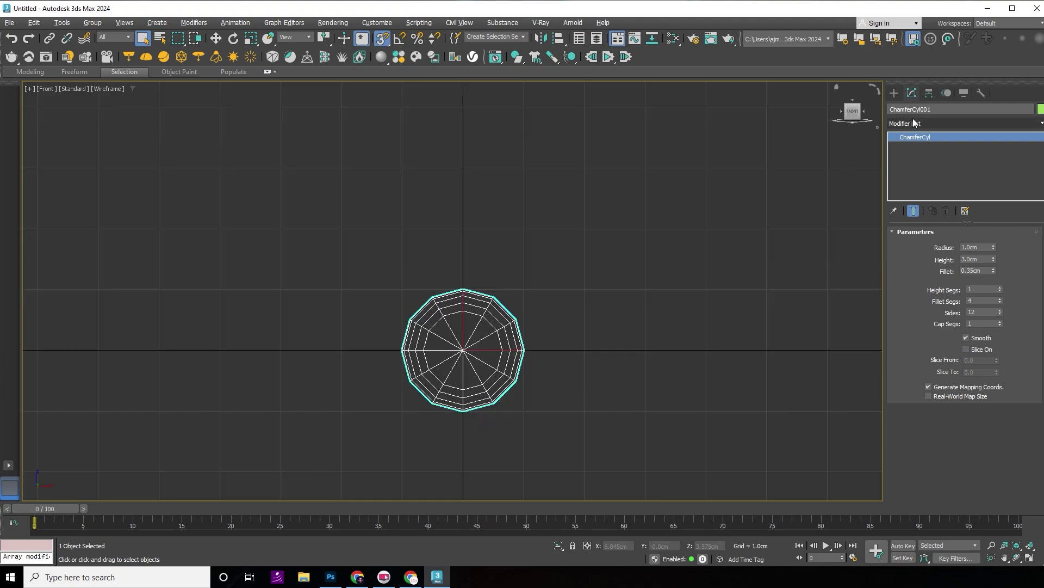
{"action": "left_click", "coordinate": [894, 93]}
{"action": "left_click", "coordinate": [908, 111]}
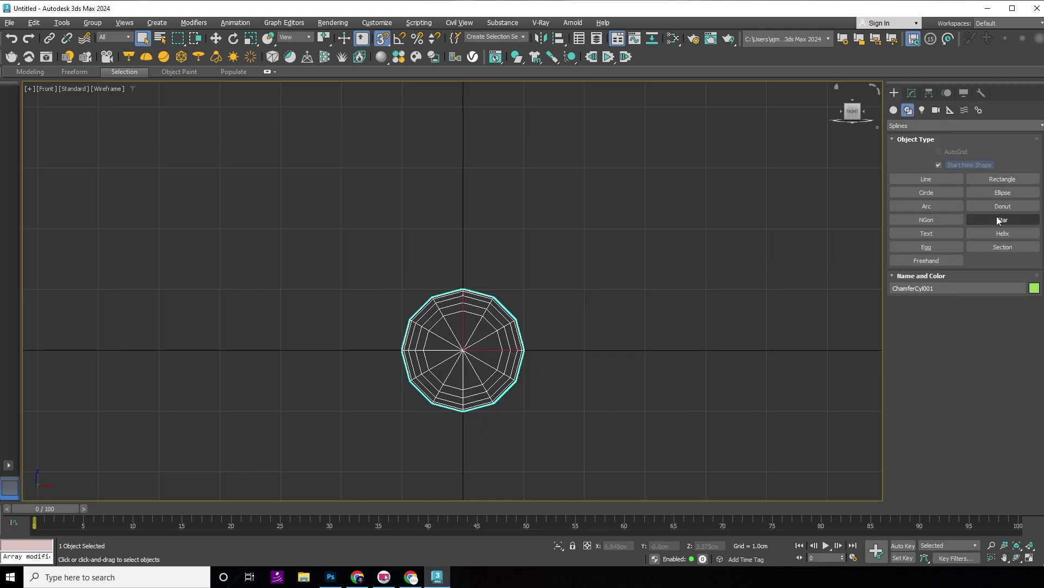
{"action": "left_click", "coordinate": [1003, 234]}
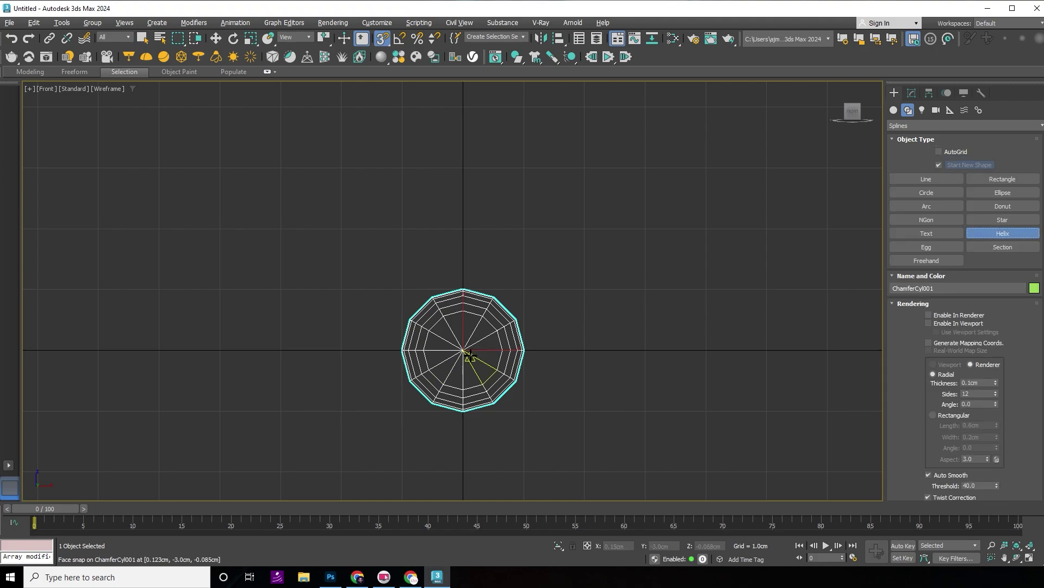
{"action": "key", "text": "s"}
{"action": "left_click_drag", "start_coordinate": [463, 351], "coordinate": [536, 368]}
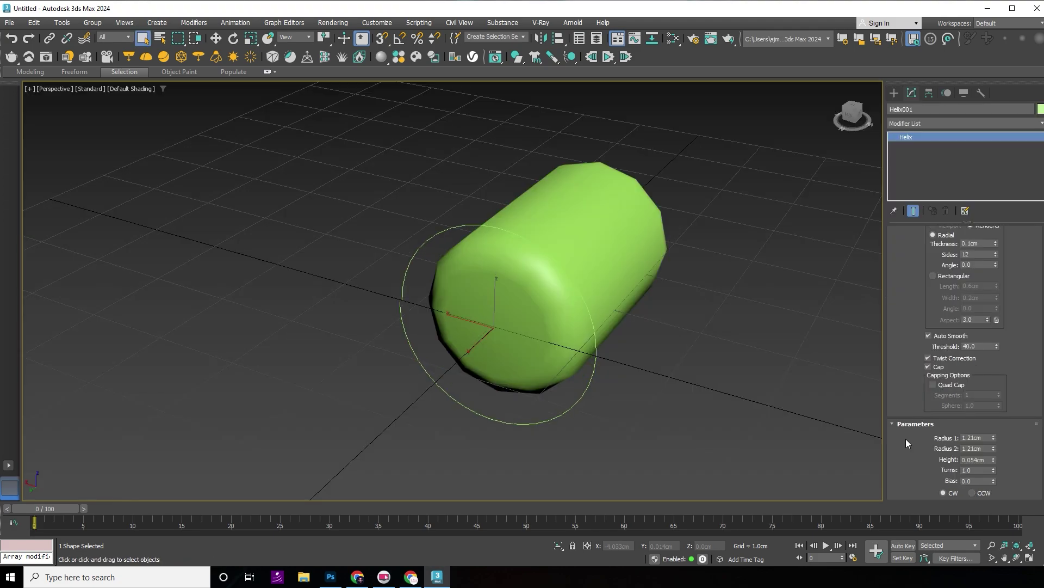
Step: Set the helix to radius 1 1.1cm, radius 2 1.21cm, height 0 and 1.1 turns
{"action": "double_click", "coordinate": [974, 438]}
{"action": "key", "text": "Tab"}
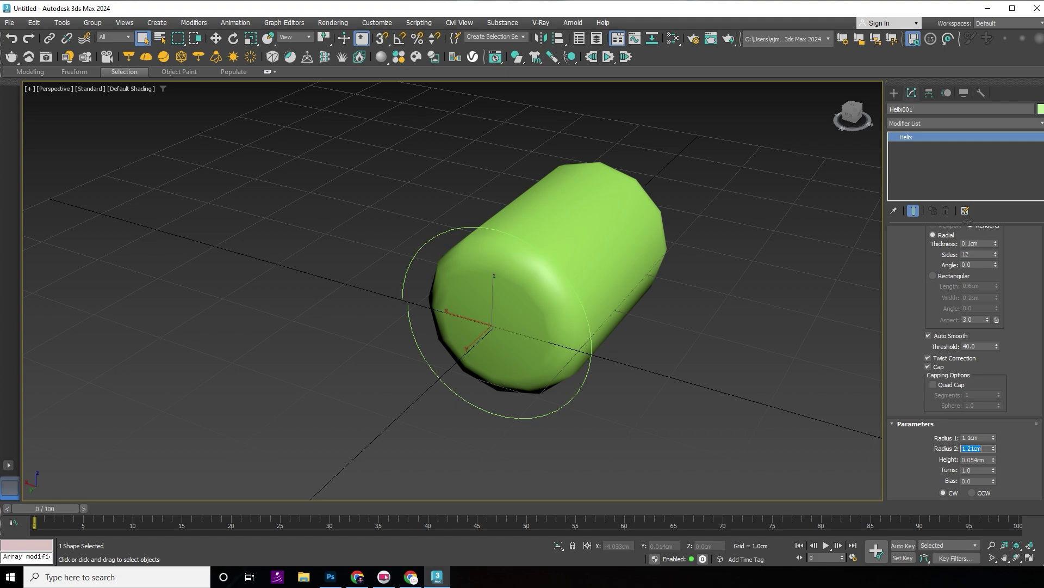
{"action": "key", "text": "Tab"}
{"action": "type", "text": "0"}
{"action": "key", "text": "Tab"}
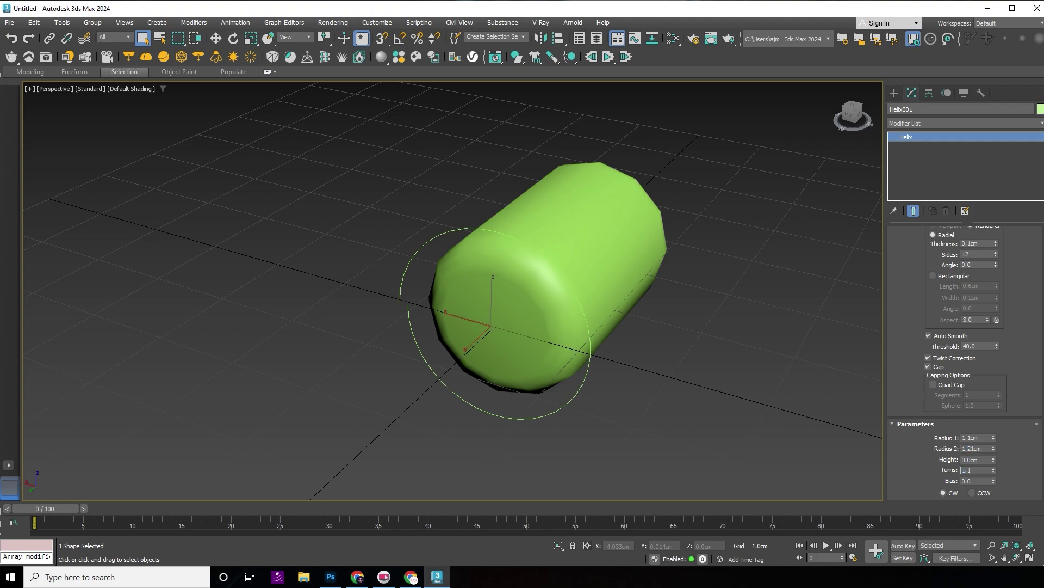
{"action": "key", "text": "Return"}
{"action": "mouse_move", "coordinate": [679, 355]}
{"action": "middle_mouse_down", "text": "alt"}
{"action": "mouse_move", "coordinate": [802, 327]}
{"action": "mouse_move", "coordinate": [734, 328]}
{"action": "mouse_move", "coordinate": [889, 178]}
{"action": "middle_mouse_up", "text": "alt"}
Step: Add an Extrude modifier to the helix with a 6.0cm amount and 30 segments
{"action": "left_click", "coordinate": [951, 123]}
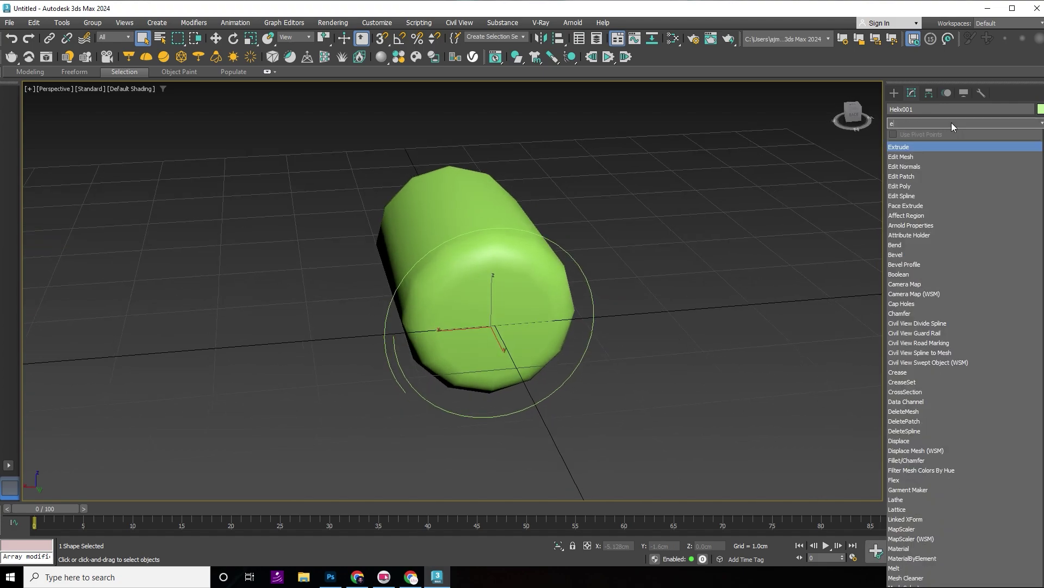
{"action": "type", "text": "ext"}
{"action": "key", "text": "Return"}
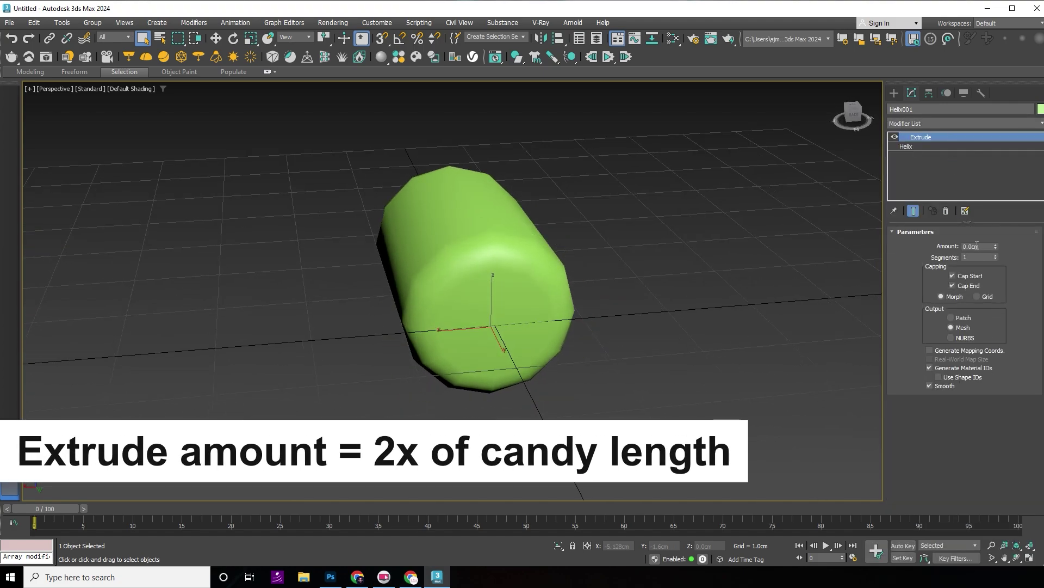
{"action": "left_click", "coordinate": [980, 247]}
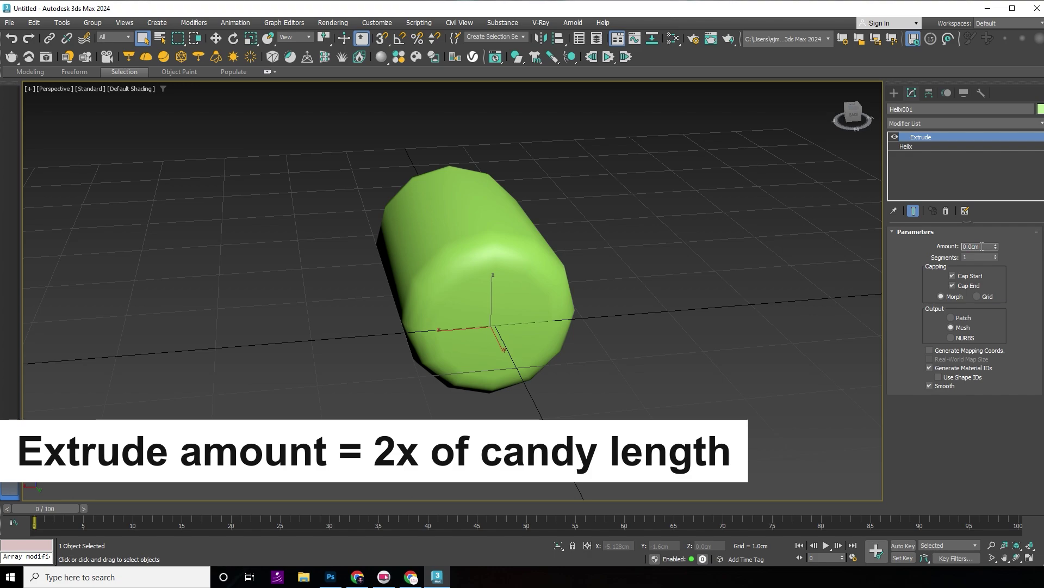
{"action": "type", "text": "6"}
{"action": "key", "text": "Return"}
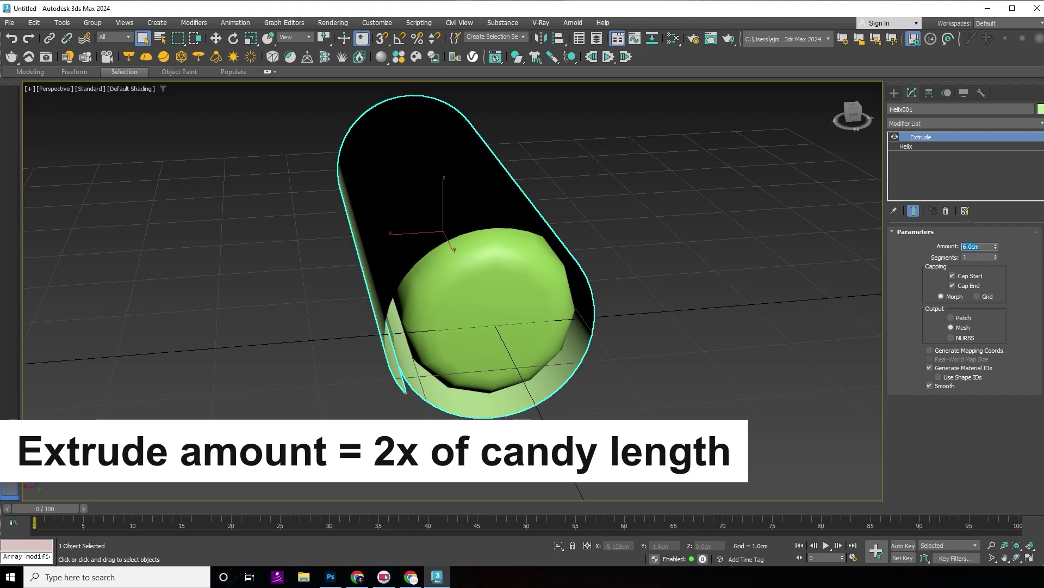
{"action": "key", "text": "Tab"}
{"action": "type", "text": "30"}
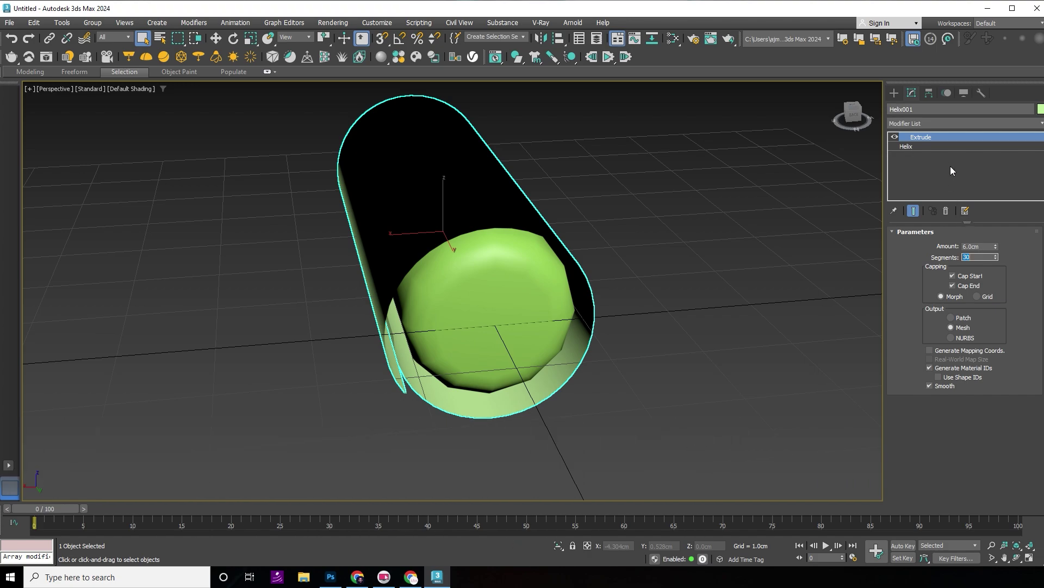
Step: Make the helix wind counter-clockwise and show edged faces in the viewport
{"action": "left_click", "coordinate": [925, 147]}
{"action": "scroll", "coordinate": [1018, 477], "scroll_direction": "down", "scroll_amount": 5}
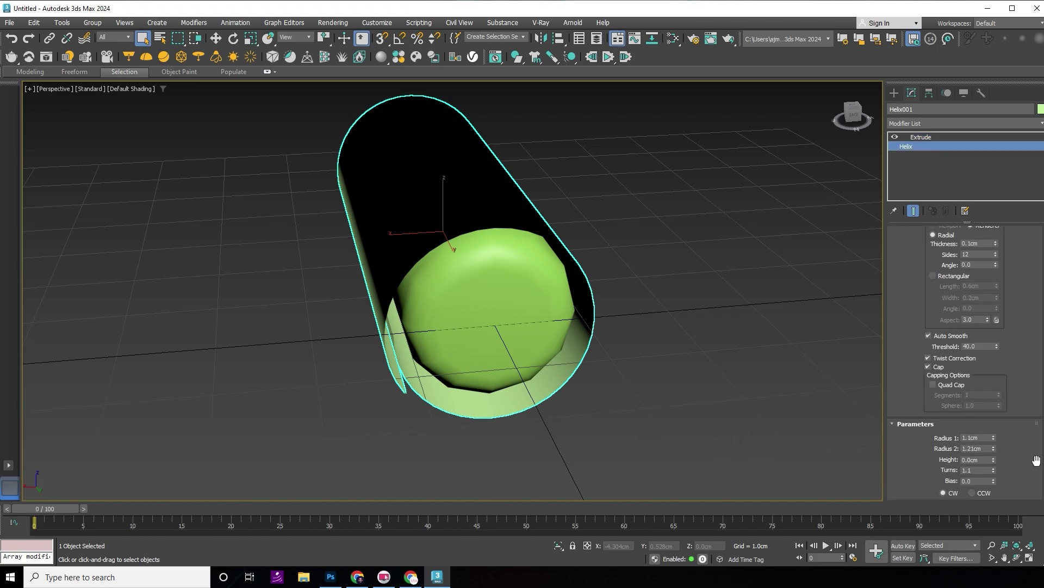
{"action": "left_click", "coordinate": [972, 493]}
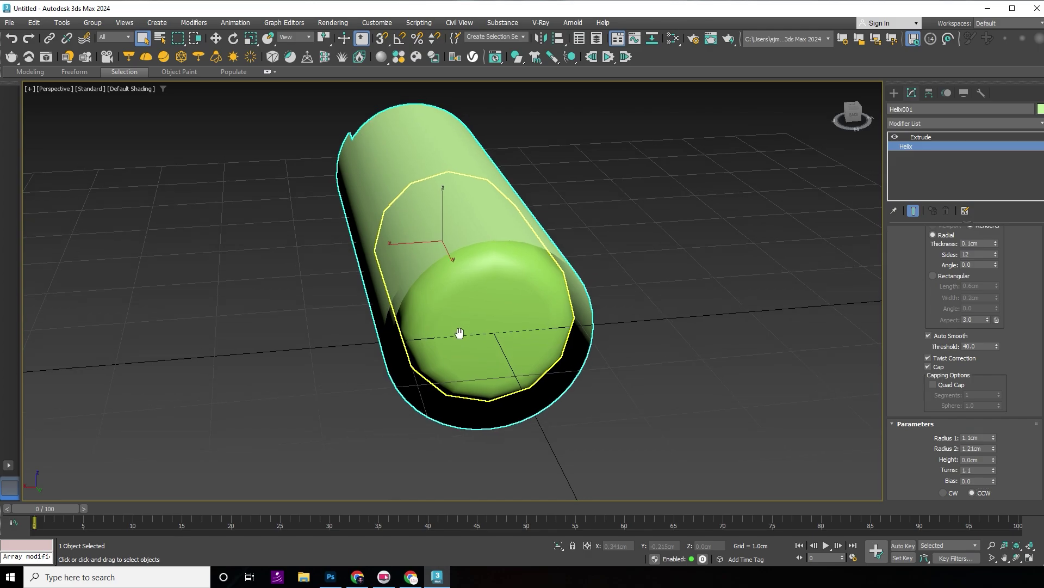
{"action": "mouse_move", "coordinate": [462, 324]}
{"action": "middle_mouse_down"}
{"action": "mouse_move", "coordinate": [478, 357]}
{"action": "mouse_move", "coordinate": [564, 373]}
{"action": "middle_mouse_up"}
{"action": "key", "text": "F4"}
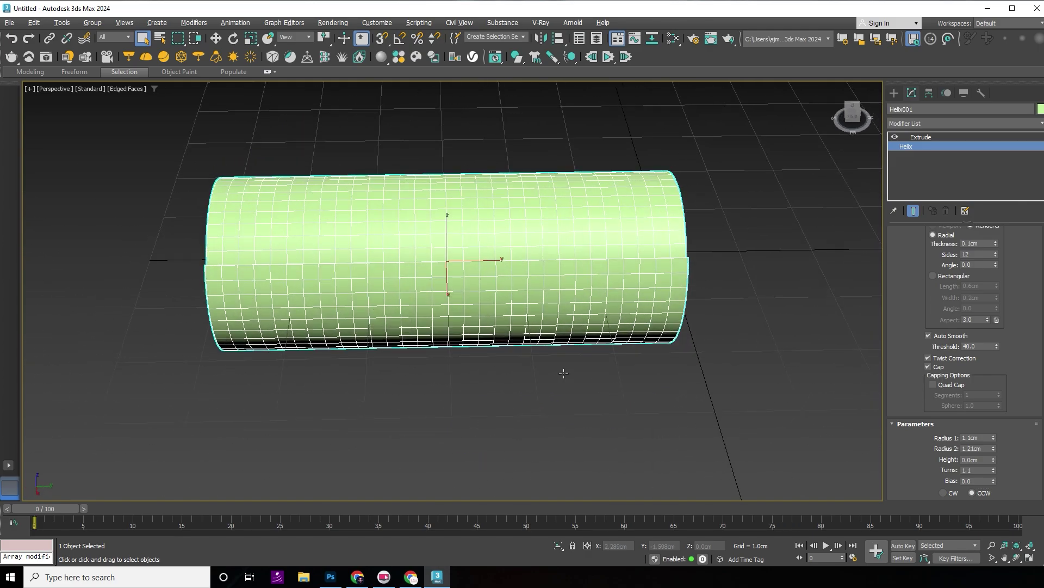
{"action": "left_click", "coordinate": [941, 137]}
{"action": "middle_click_drag", "start_coordinate": [814, 392], "coordinate": [511, 304], "text": "alt"}
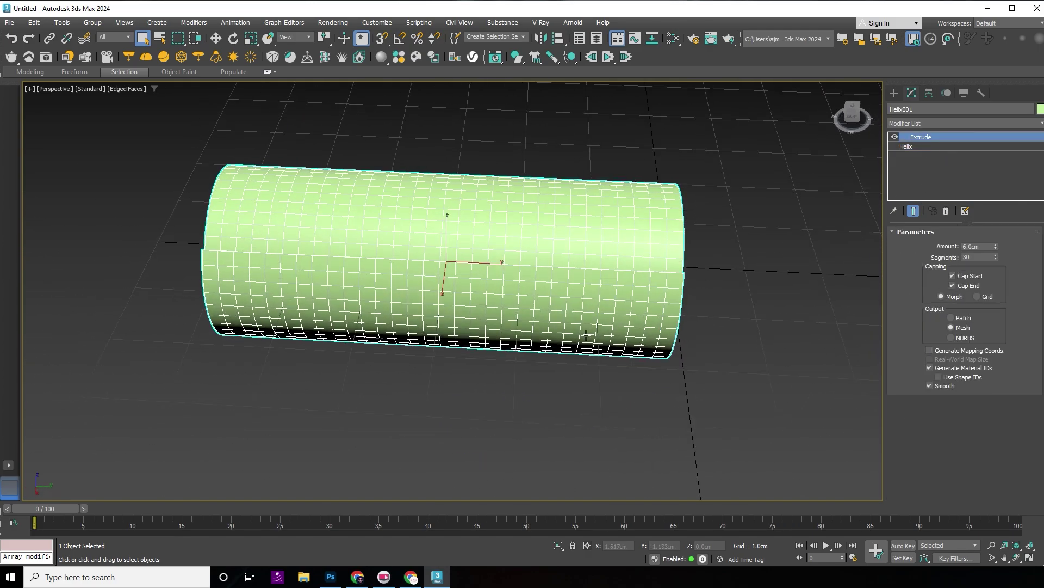
Step: Align Helix001 center-to-center on the ChamferCyl along X, Y and Z
{"action": "key", "text": "alt+a"}
{"action": "left_click", "coordinate": [509, 314]}
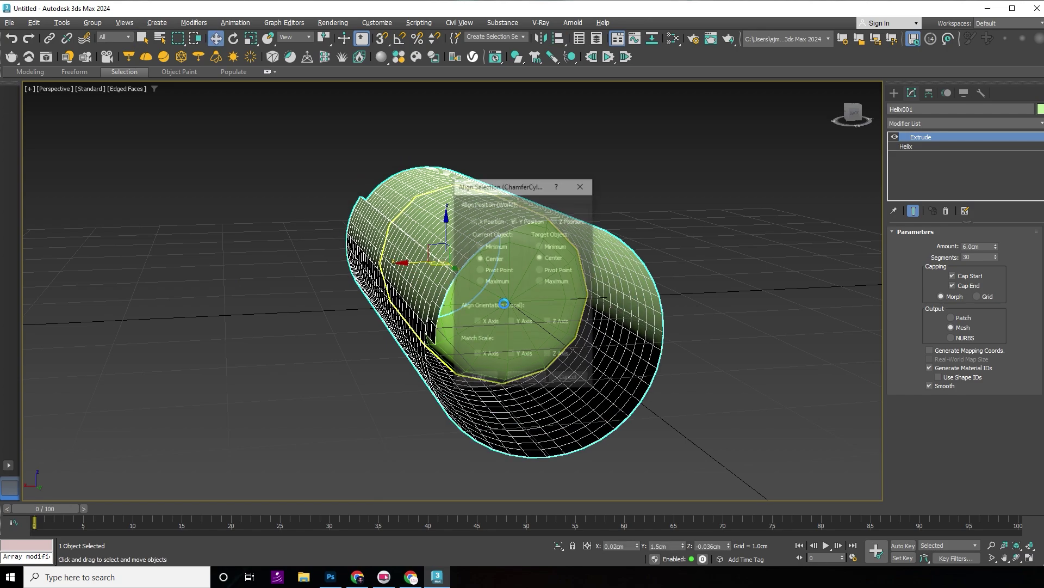
{"action": "left_click", "coordinate": [485, 219]}
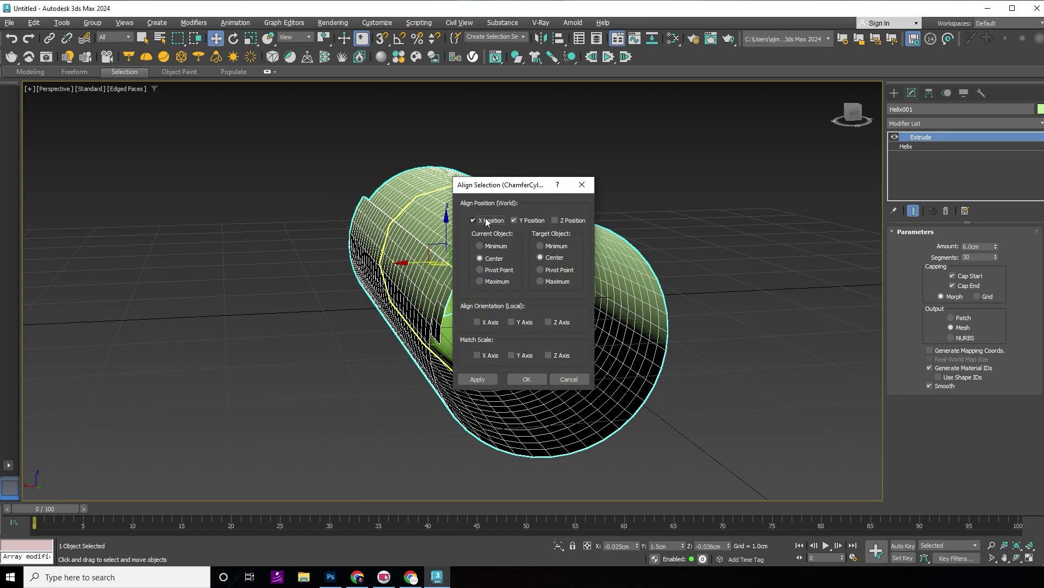
{"action": "left_click", "coordinate": [557, 220]}
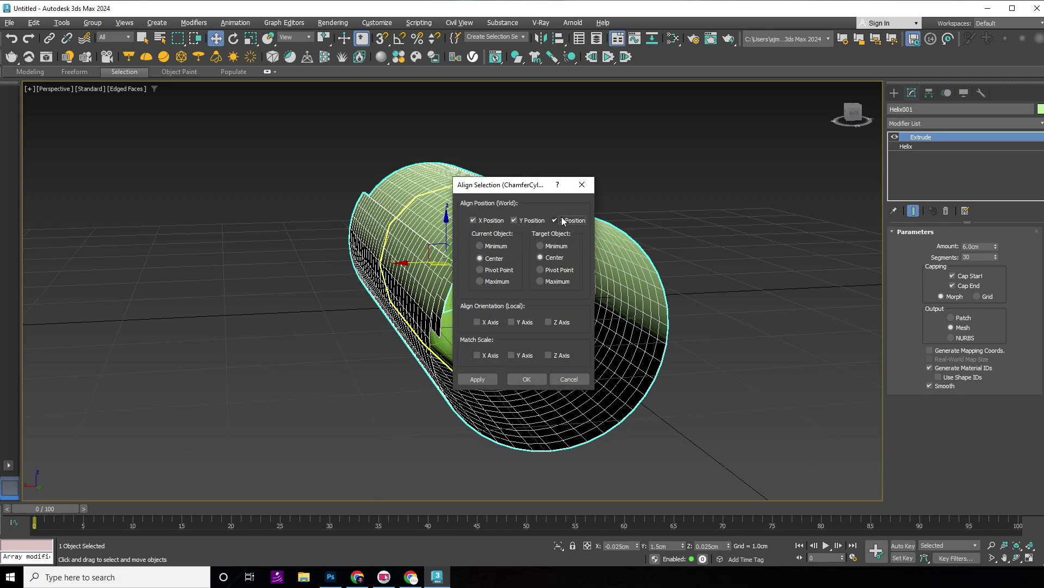
{"action": "left_click", "coordinate": [529, 377]}
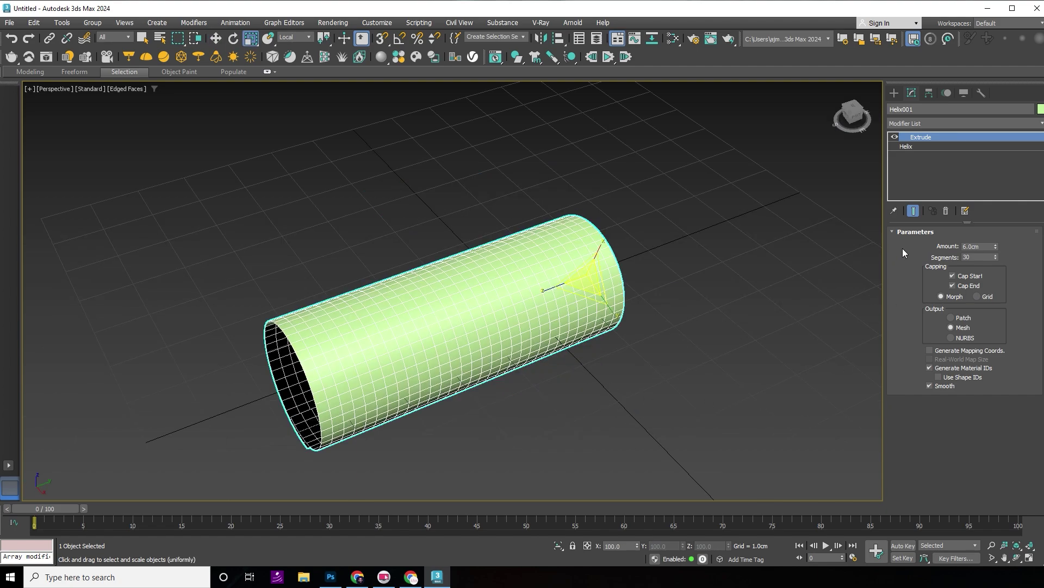
Step: Raise the Extrude segments on the helix wrapper from 30 to 60
{"action": "left_click", "coordinate": [970, 258]}
{"action": "type", "text": "0"}
{"action": "key", "text": "Return"}
{"action": "mouse_move", "coordinate": [337, 324]}
{"action": "middle_mouse_down", "text": "alt"}
{"action": "mouse_move", "coordinate": [539, 334]}
{"action": "mouse_move", "coordinate": [517, 345]}
{"action": "mouse_move", "coordinate": [673, 245]}
{"action": "middle_mouse_up", "text": "alt"}
{"action": "key", "text": "f"}
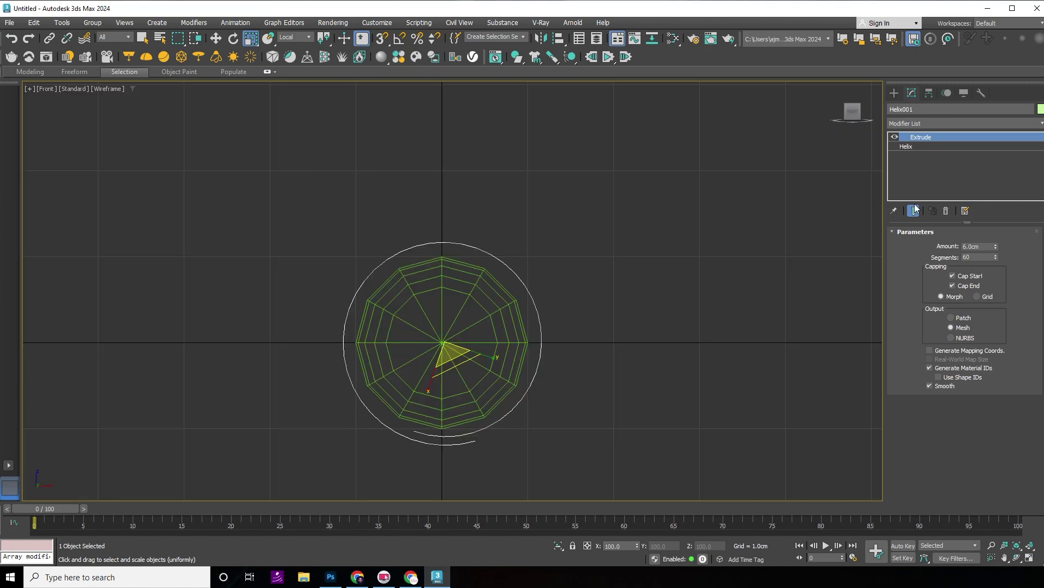
{"action": "left_click", "coordinate": [895, 93]}
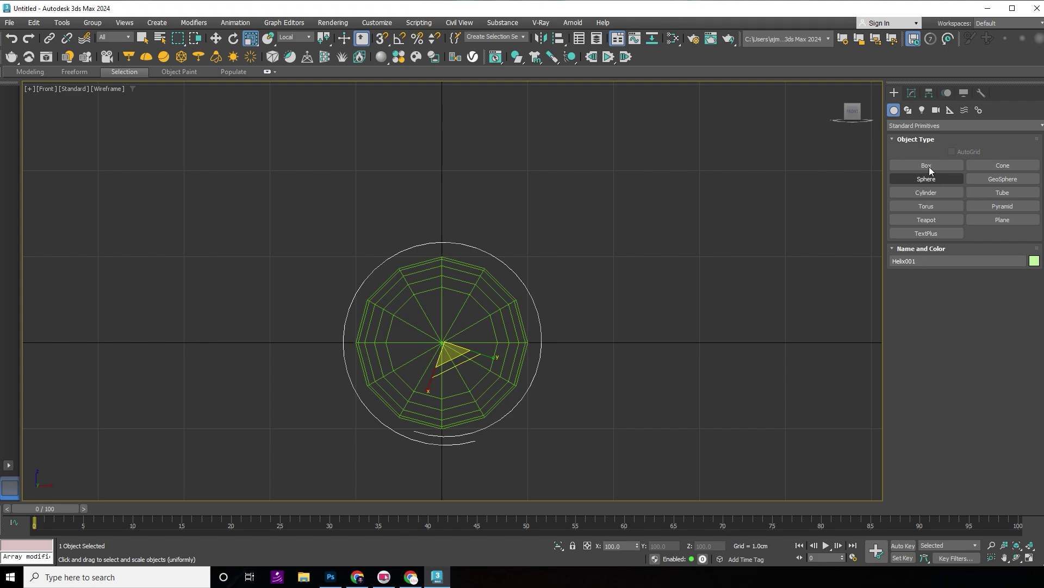
Step: Draw a Tube ring around the helix centre in the Front view
{"action": "left_click", "coordinate": [1003, 194]}
{"action": "scroll", "coordinate": [439, 345], "scroll_direction": "up", "scroll_amount": 2}
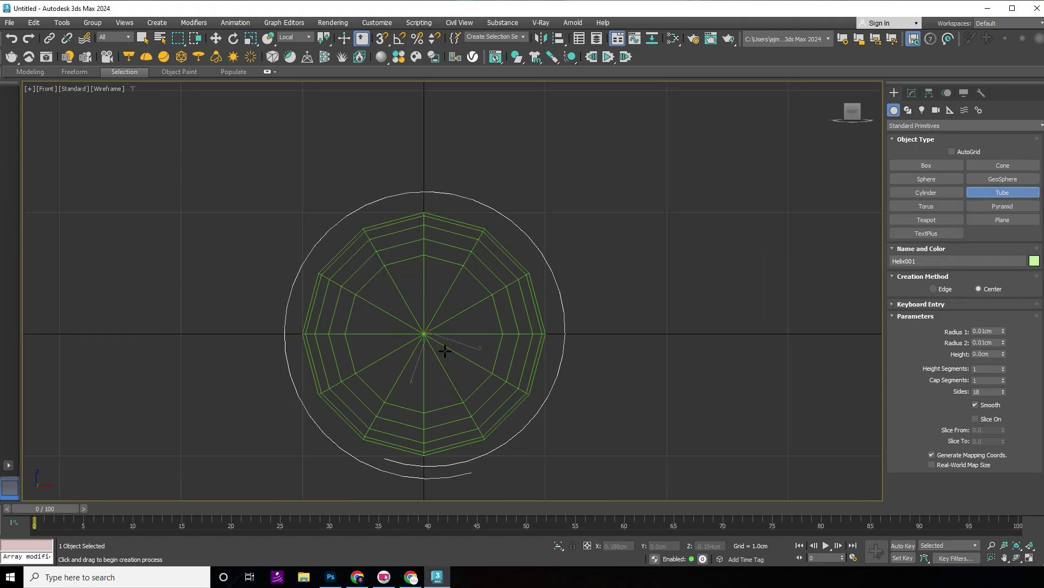
{"action": "left_click_drag", "start_coordinate": [425, 334], "coordinate": [573, 355]}
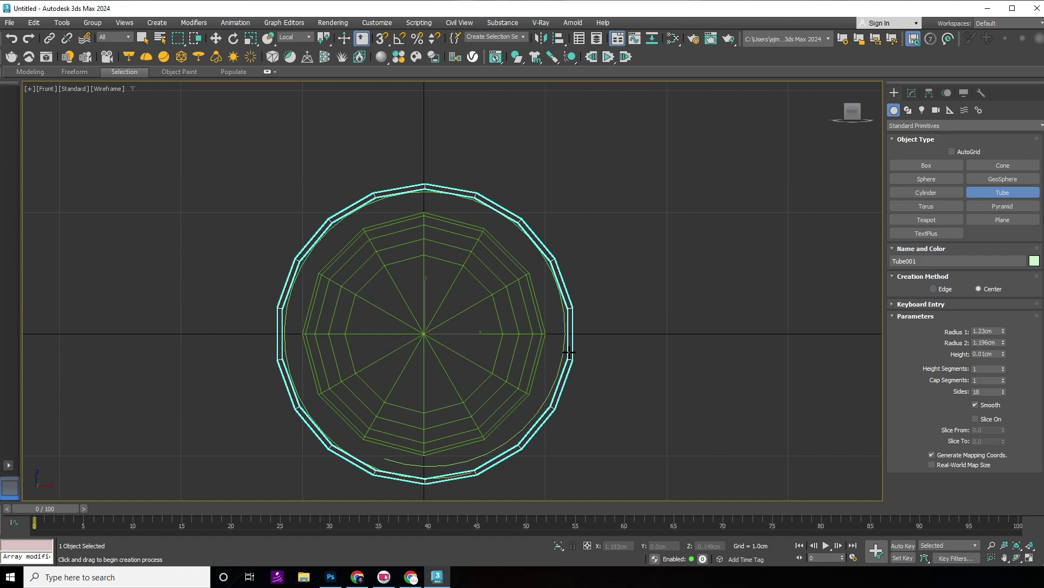
{"action": "left_click", "coordinate": [568, 352]}
Step: Reduce Tube001's height to -0.058cm so it becomes a thin band
{"action": "key", "text": "p"}
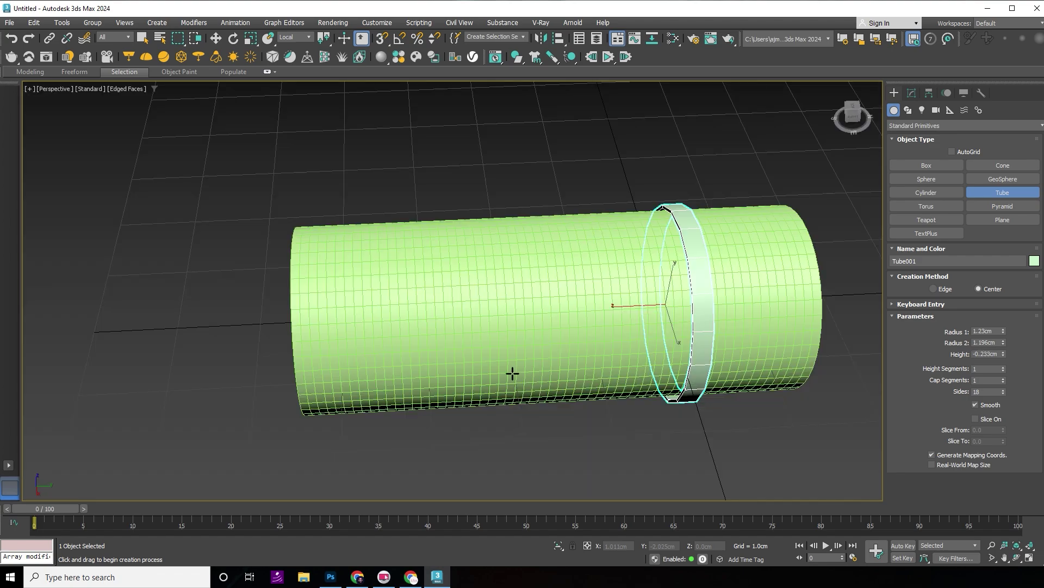
{"action": "key", "text": "t"}
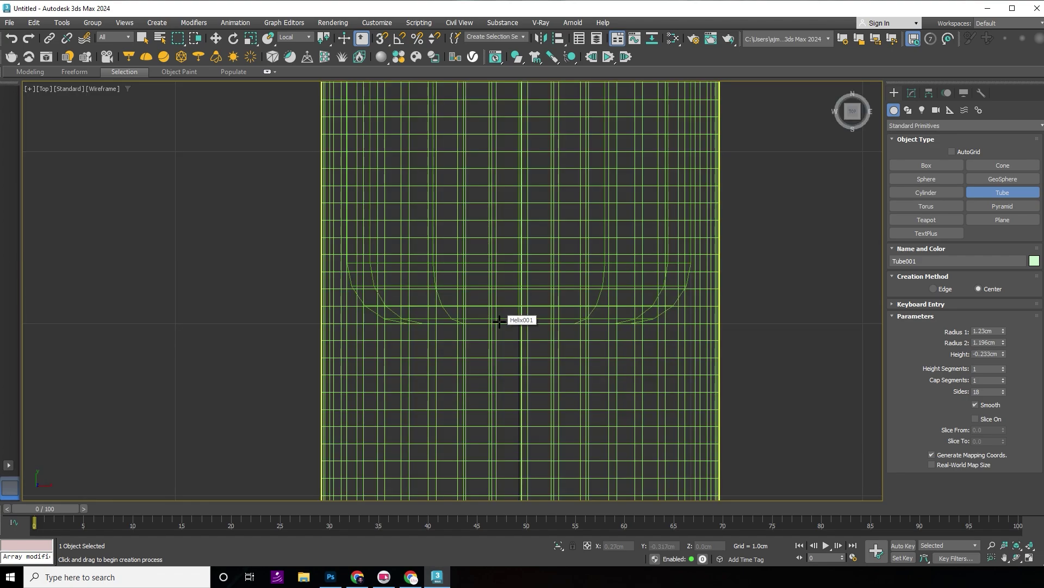
{"action": "scroll", "coordinate": [499, 321], "scroll_direction": "up", "scroll_amount": 3}
{"action": "key", "text": "r"}
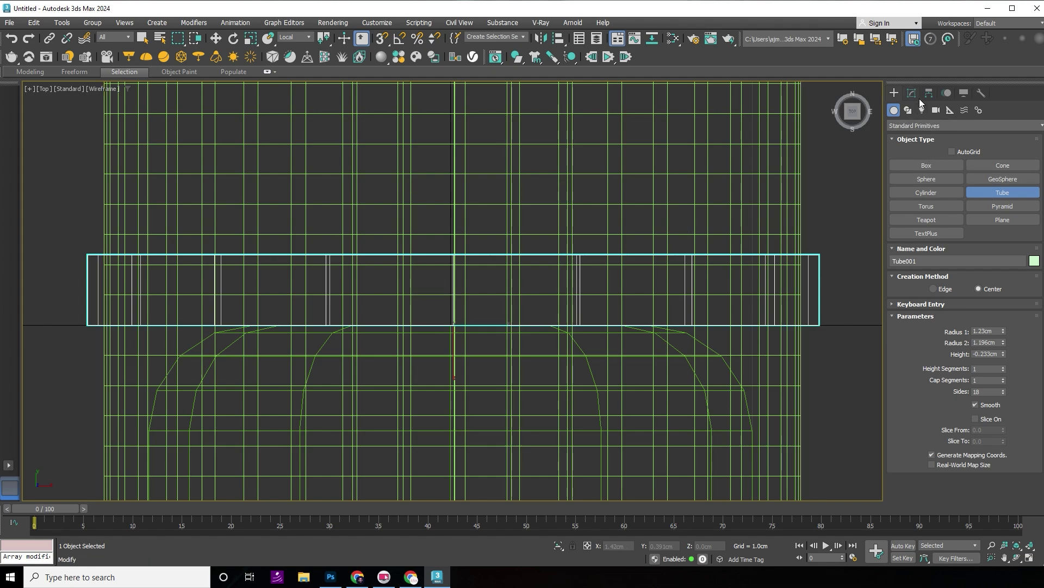
{"action": "left_click", "coordinate": [912, 92]}
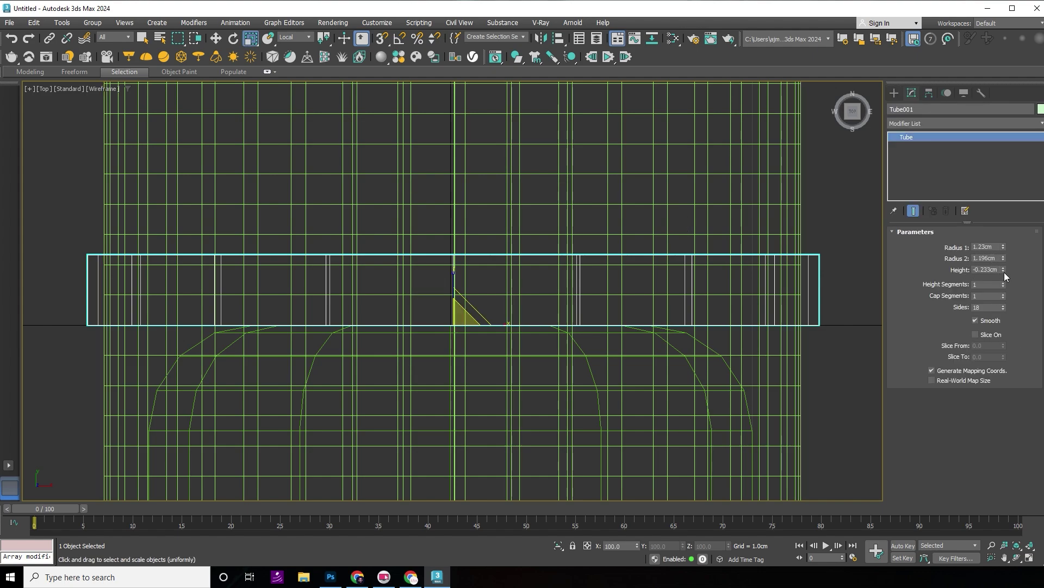
{"action": "left_click_drag", "start_coordinate": [1004, 269], "coordinate": [987, 232]}
Step: Move the ring to one wrapper edge and Shift-drag a copy toward the other end
{"action": "key", "text": "w"}
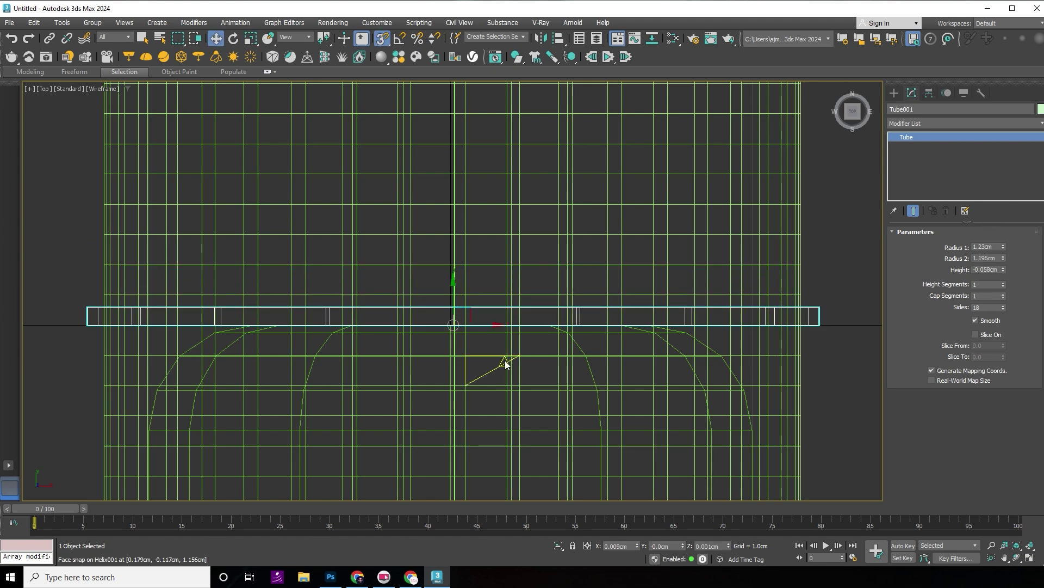
{"action": "key", "text": "s"}
{"action": "key", "text": "s"}
{"action": "left_click_drag", "start_coordinate": [454, 291], "coordinate": [456, 270]}
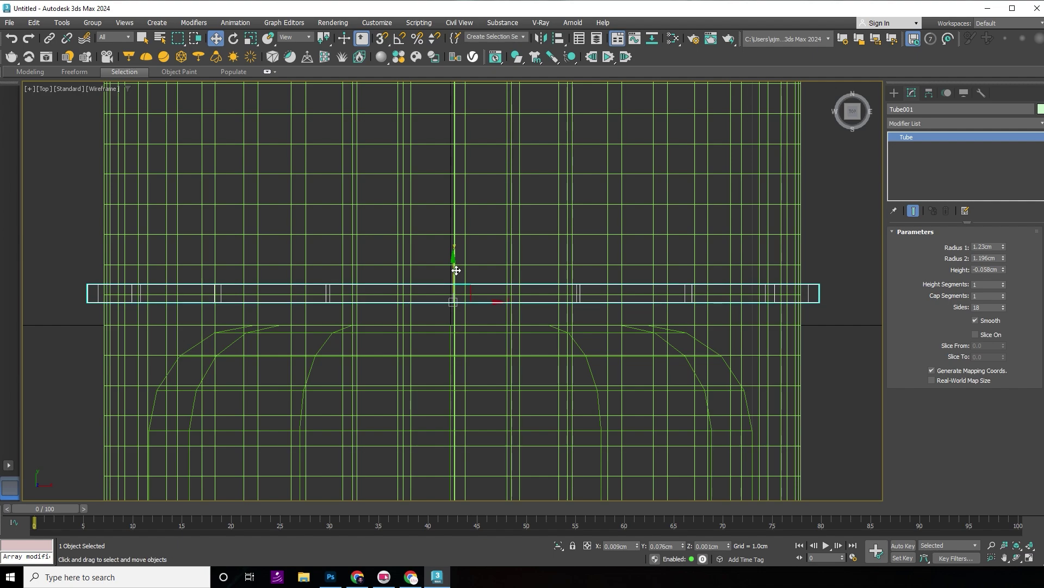
{"action": "scroll", "coordinate": [456, 270], "scroll_direction": "down", "scroll_amount": 5}
{"action": "middle_click_drag", "start_coordinate": [456, 270], "coordinate": [416, 105]}
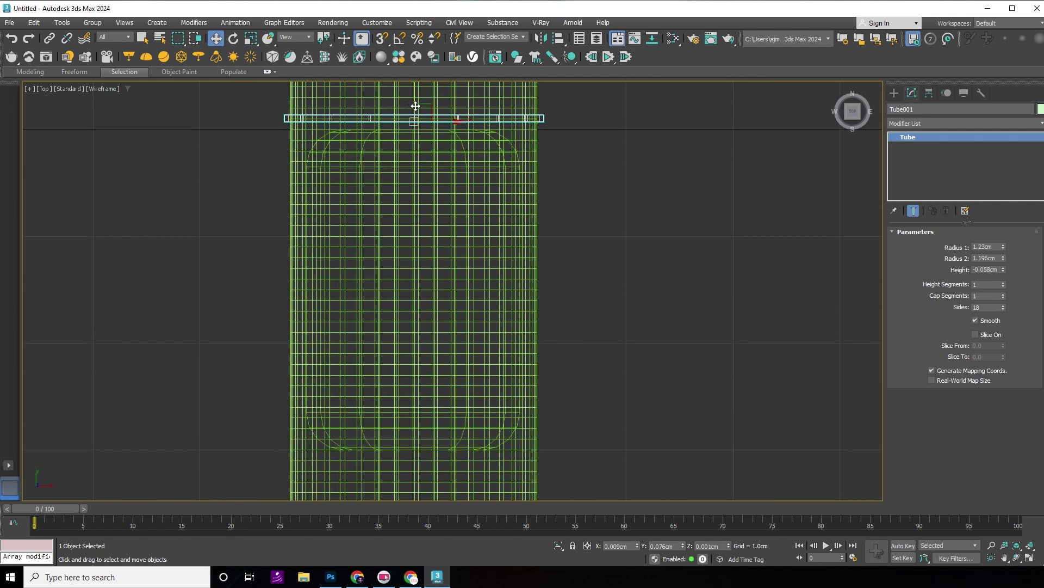
{"action": "left_click_drag", "start_coordinate": [415, 105], "coordinate": [455, 440], "text": "shift"}
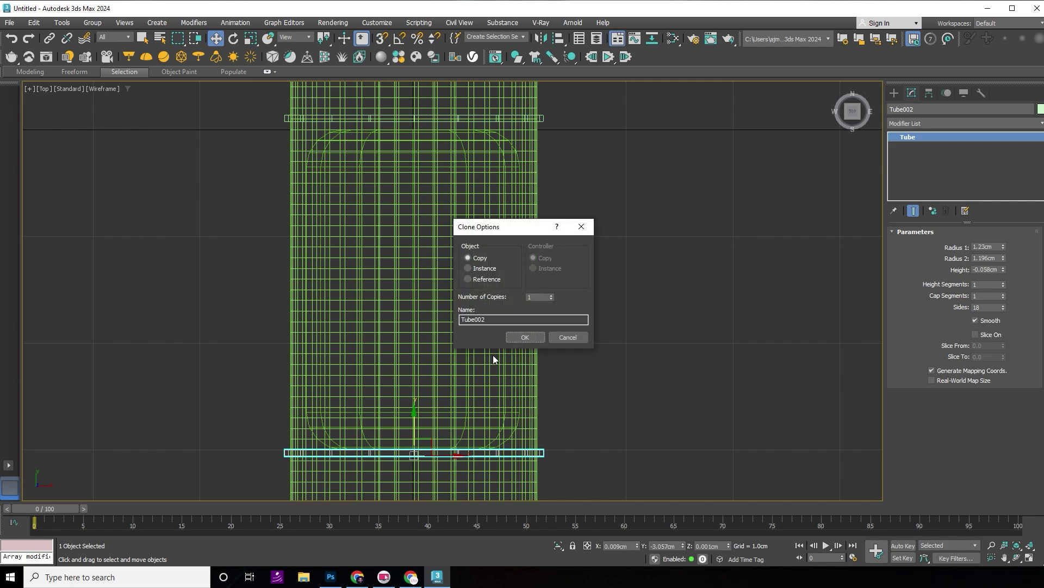
Step: Accept the copy as Tube002, nudge it to the wrapper's far end, then select Helix001
{"action": "left_click", "coordinate": [524, 339]}
{"action": "scroll", "coordinate": [403, 441], "scroll_direction": "up", "scroll_amount": 2}
{"action": "middle_click_drag", "start_coordinate": [403, 441], "coordinate": [460, 252]}
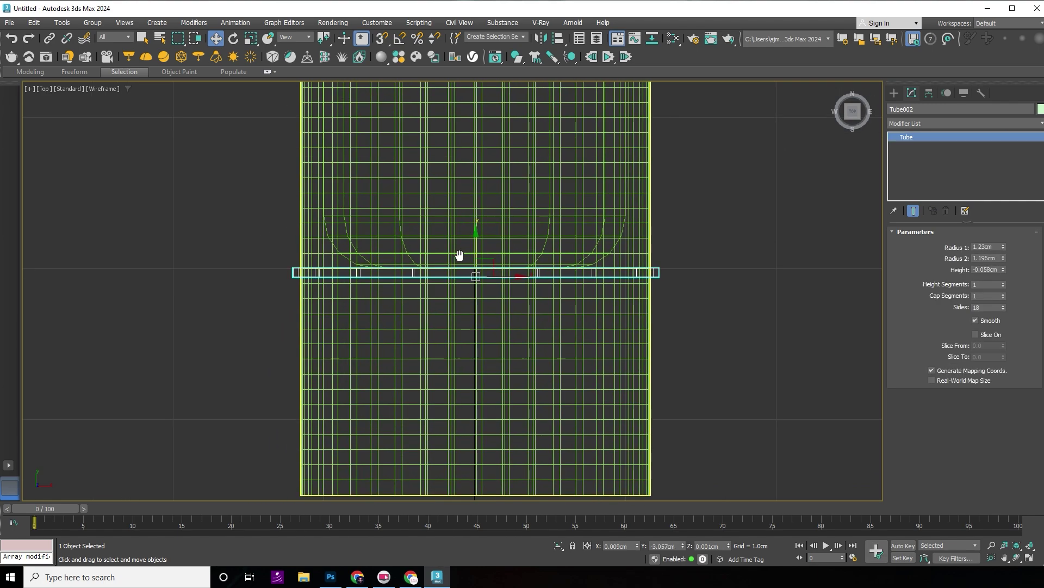
{"action": "scroll", "coordinate": [462, 255], "scroll_direction": "up", "scroll_amount": 5}
{"action": "scroll", "coordinate": [462, 255], "scroll_direction": "down", "scroll_amount": 2}
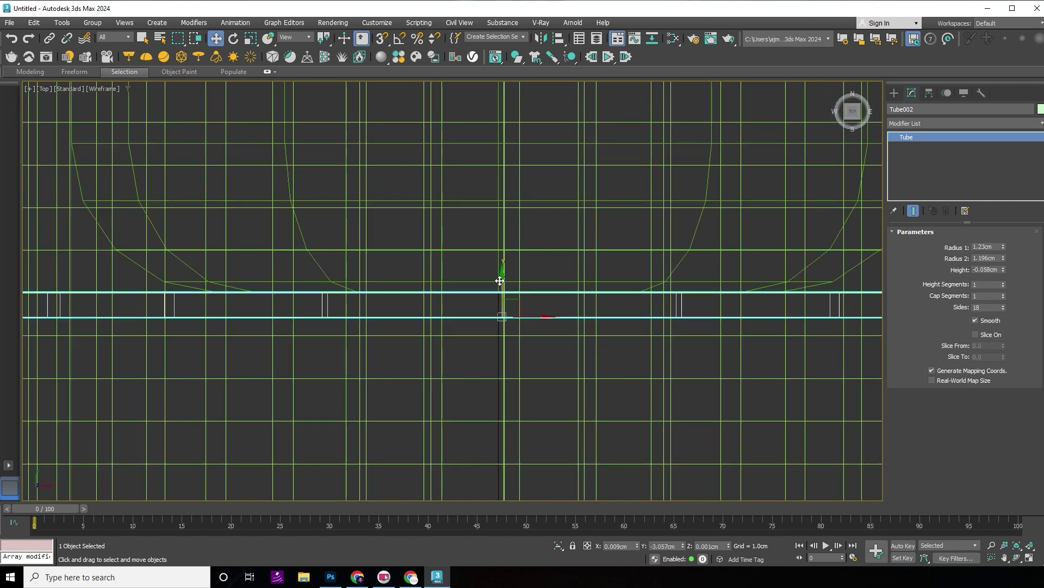
{"action": "left_click_drag", "start_coordinate": [499, 286], "coordinate": [516, 316]}
{"action": "scroll", "coordinate": [556, 354], "scroll_direction": "down", "scroll_amount": 4}
{"action": "left_click", "coordinate": [754, 217]}
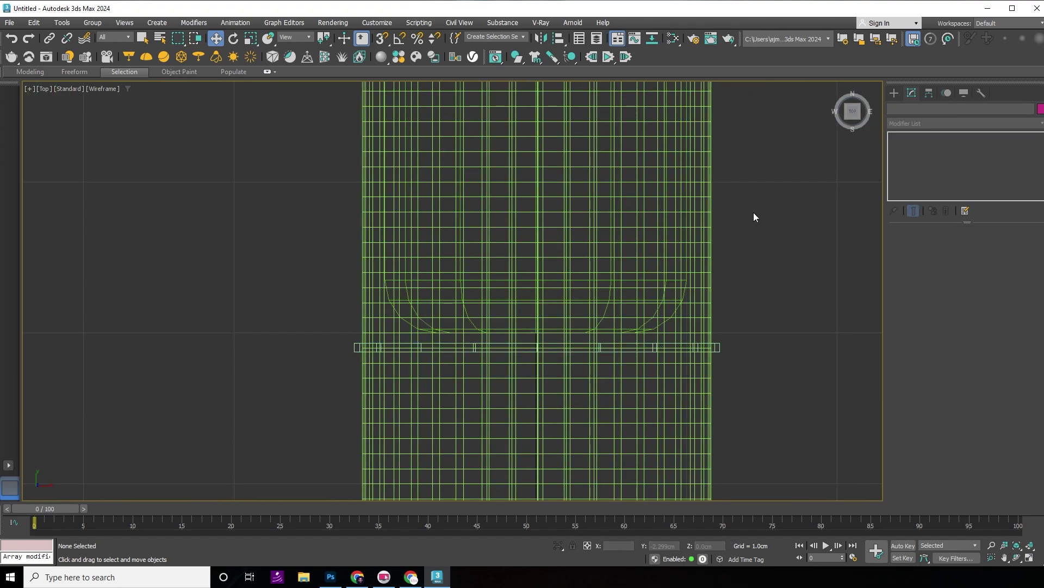
{"action": "left_click", "coordinate": [653, 446]}
Step: Add a Cloth modifier and pin the bottom-end vertex strip as Group001 to the ring tube
{"action": "left_click", "coordinate": [914, 125]}
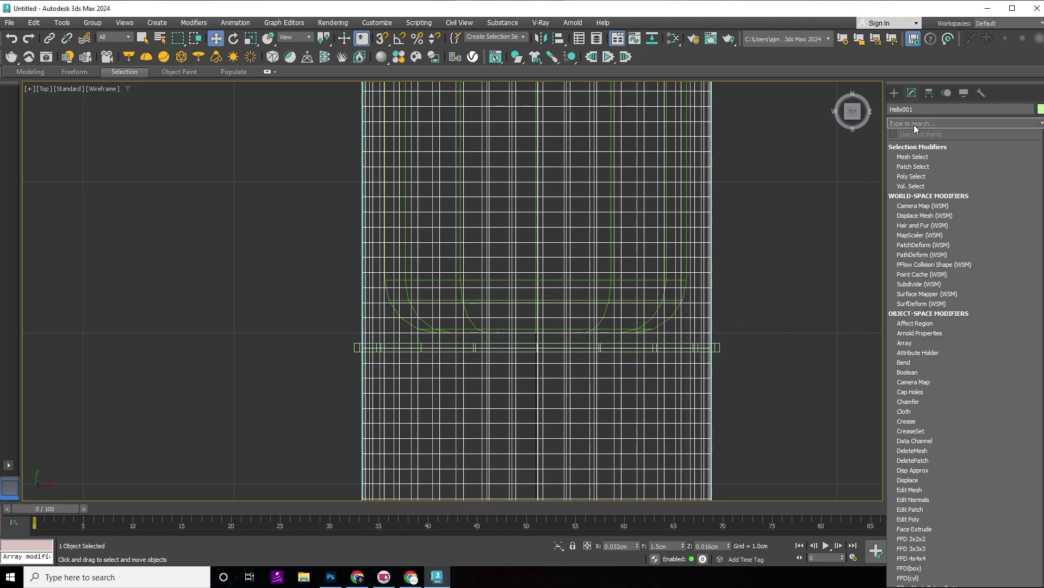
{"action": "type", "text": "cloth"}
{"action": "key", "text": "Return"}
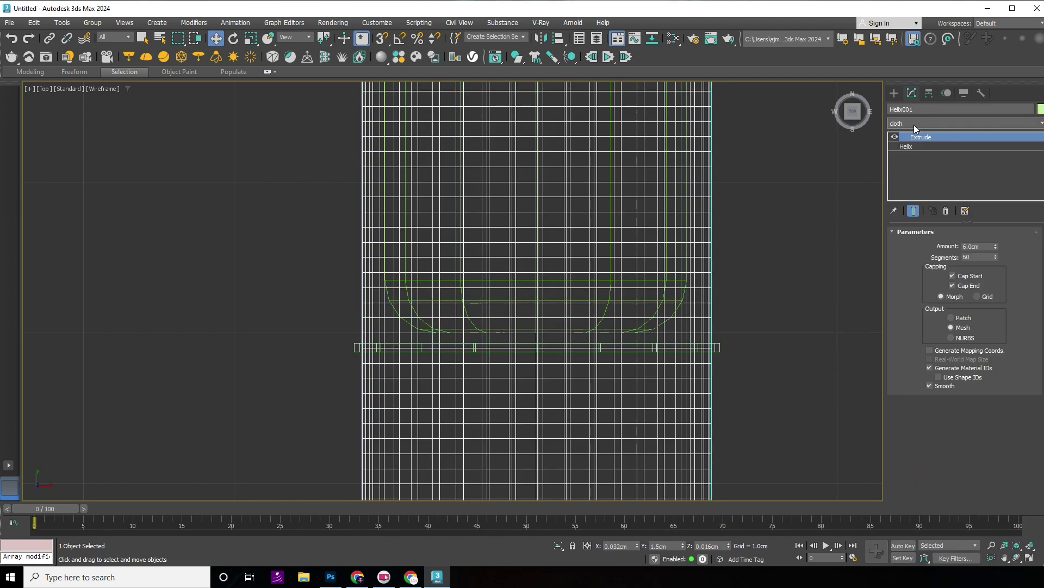
{"action": "key", "text": "1"}
{"action": "scroll", "coordinate": [432, 318], "scroll_direction": "up", "scroll_amount": 3}
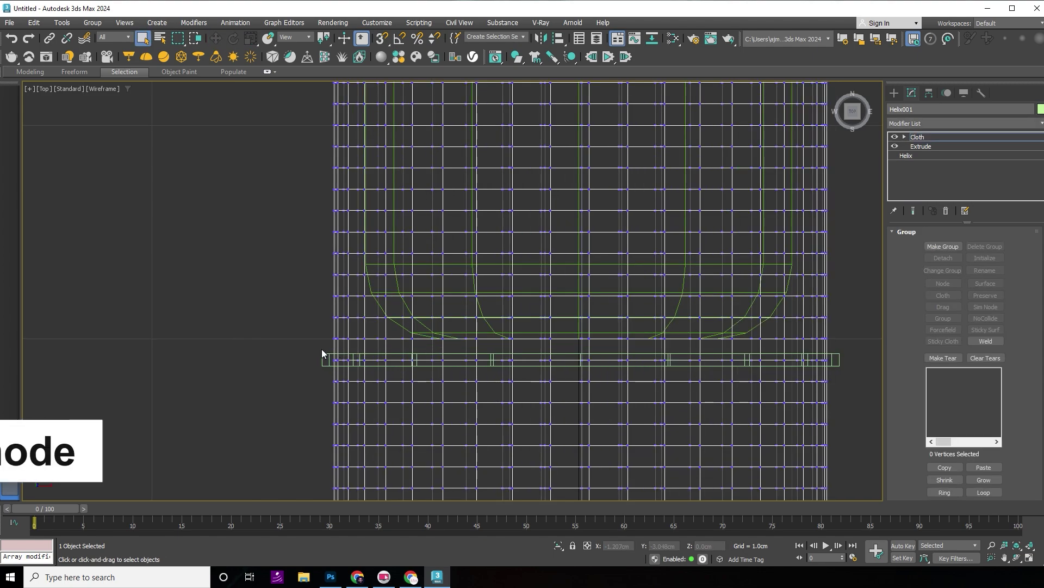
{"action": "left_click_drag", "start_coordinate": [310, 352], "coordinate": [860, 370]}
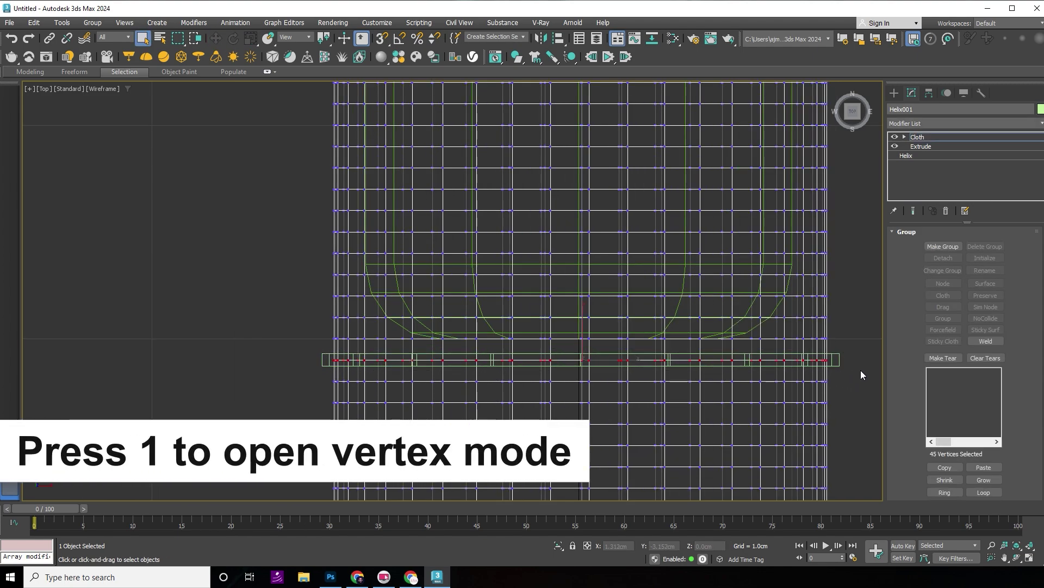
{"action": "left_click", "coordinate": [943, 247]}
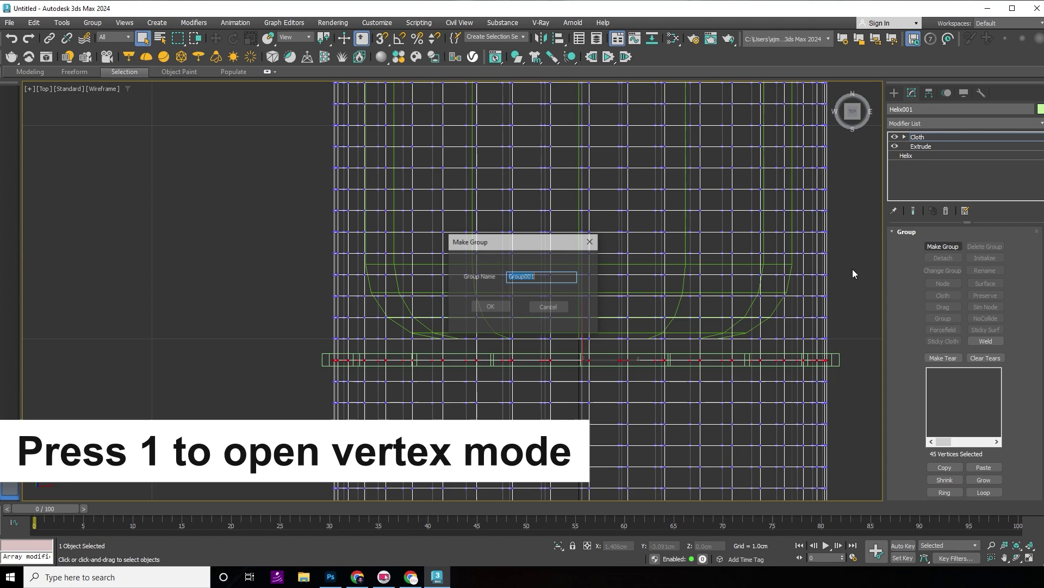
{"action": "left_click", "coordinate": [490, 307]}
{"action": "left_click", "coordinate": [943, 283]}
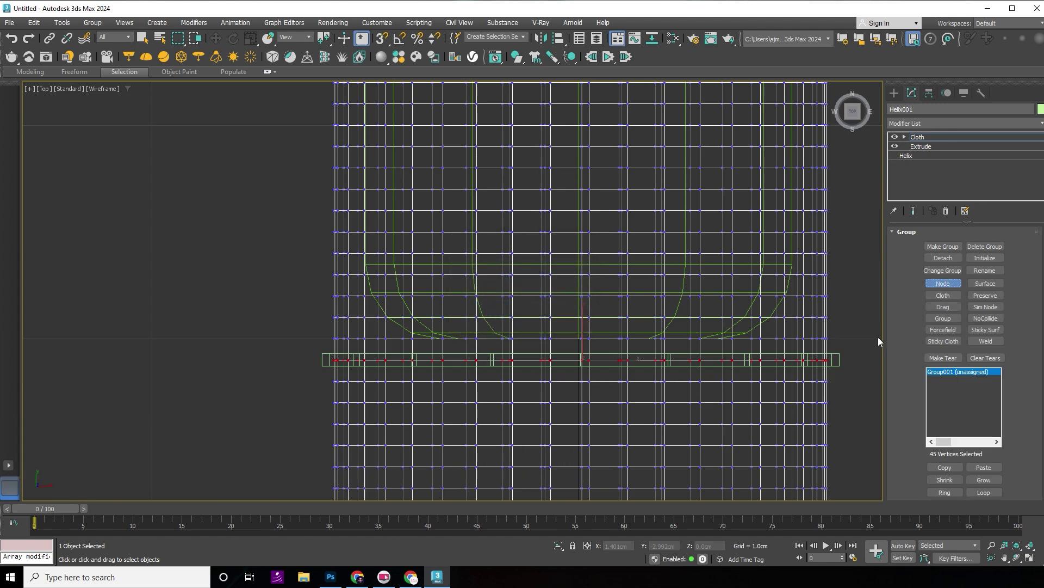
{"action": "left_click", "coordinate": [832, 360]}
Step: Pin the other end's vertex strip as Group002 to the second ring tube
{"action": "middle_click_drag", "start_coordinate": [654, 211], "coordinate": [438, 275]}
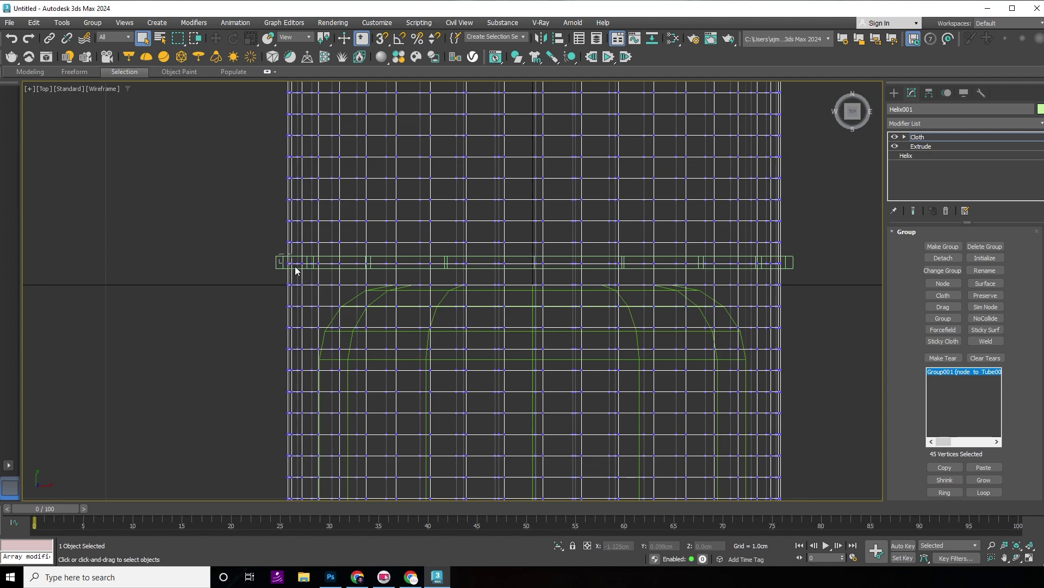
{"action": "left_click_drag", "start_coordinate": [760, 283], "coordinate": [761, 281]}
{"action": "left_click", "coordinate": [941, 247]}
{"action": "left_click", "coordinate": [488, 306]}
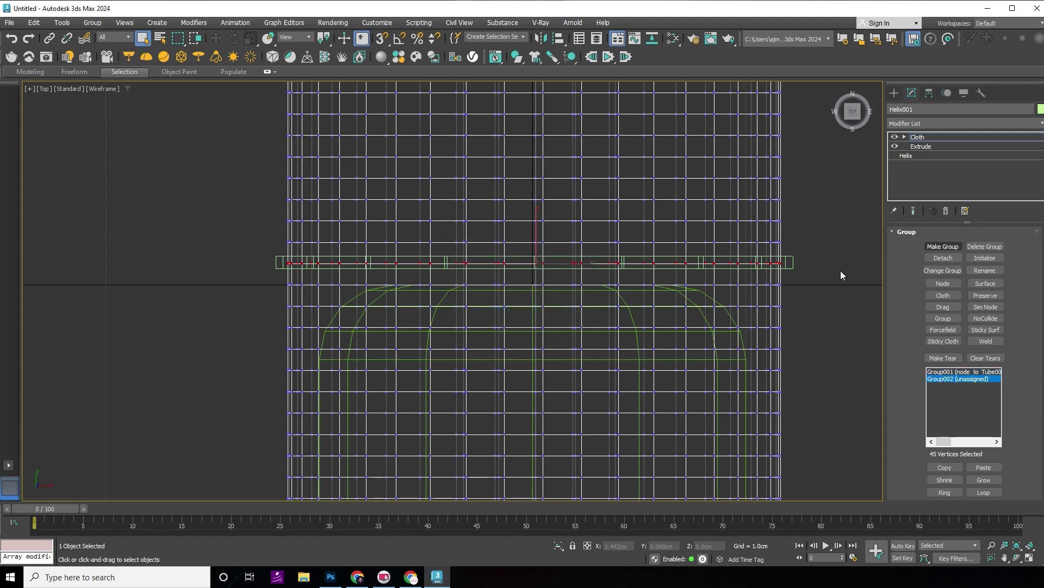
{"action": "left_click", "coordinate": [929, 282]}
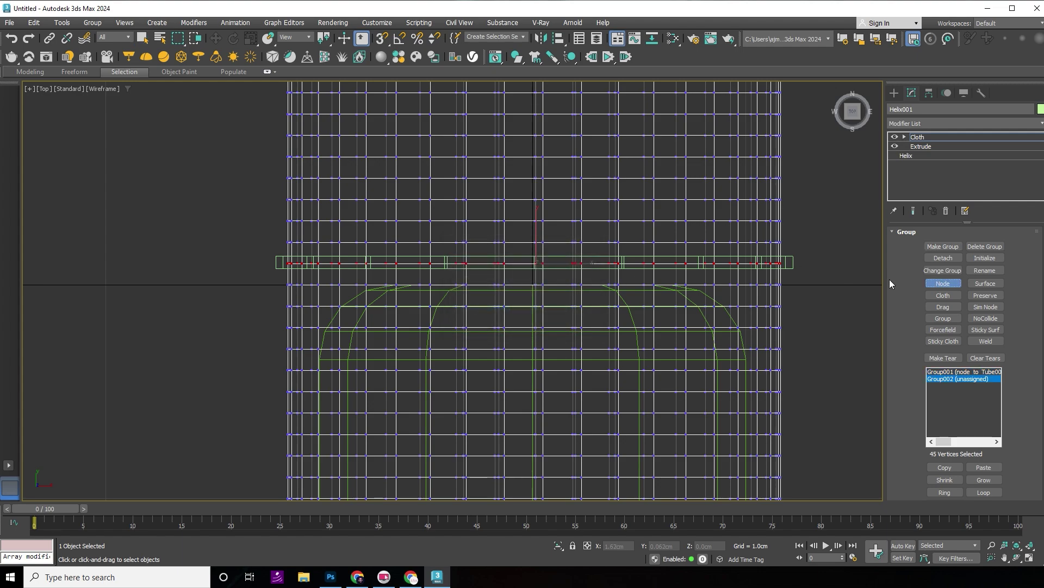
{"action": "left_click", "coordinate": [793, 264]}
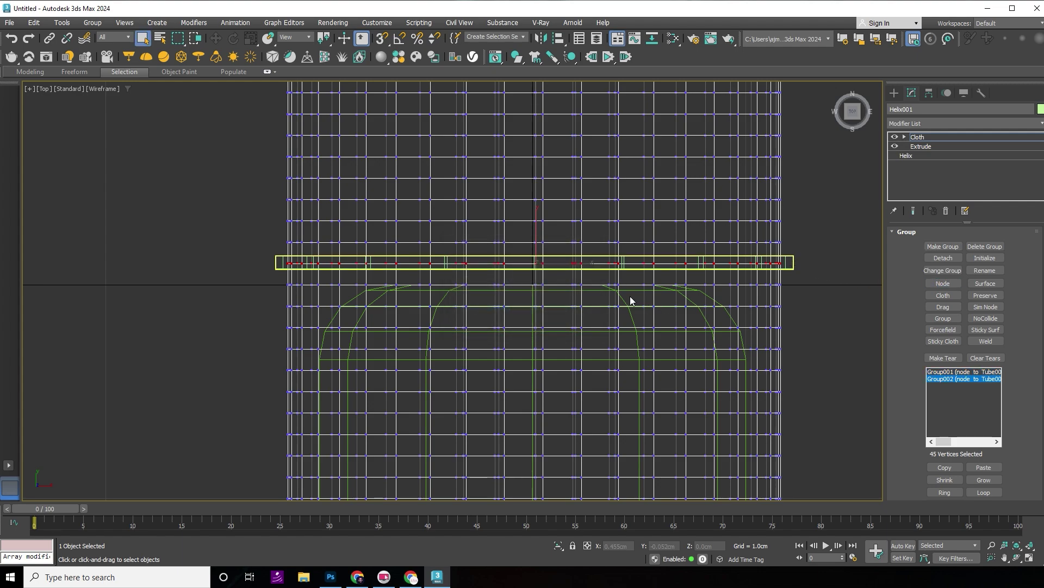
{"action": "scroll", "coordinate": [631, 301], "scroll_direction": "down", "scroll_amount": 2}
{"action": "middle_click_drag", "start_coordinate": [476, 310], "coordinate": [451, 258]}
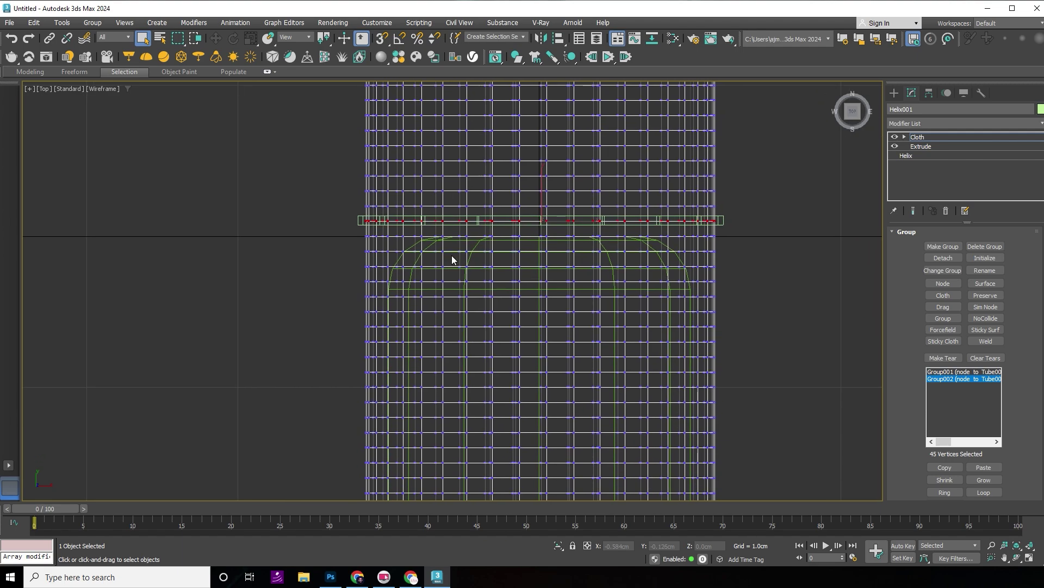
{"action": "key", "text": "p"}
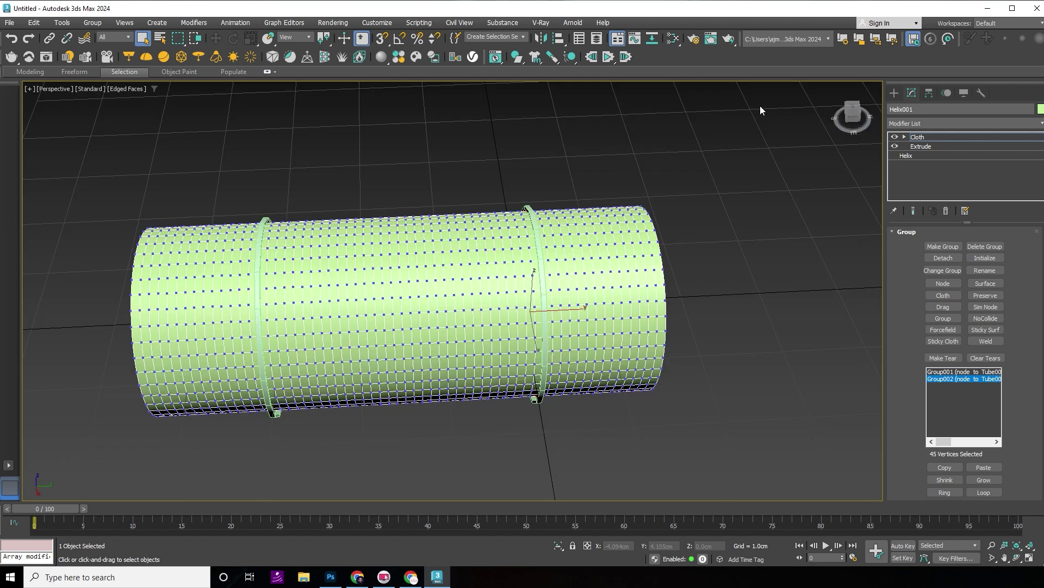
Step: Make Helix001 a Default-preset cloth and add ChamferCyl001 as a collision object
{"action": "left_click", "coordinate": [933, 137]}
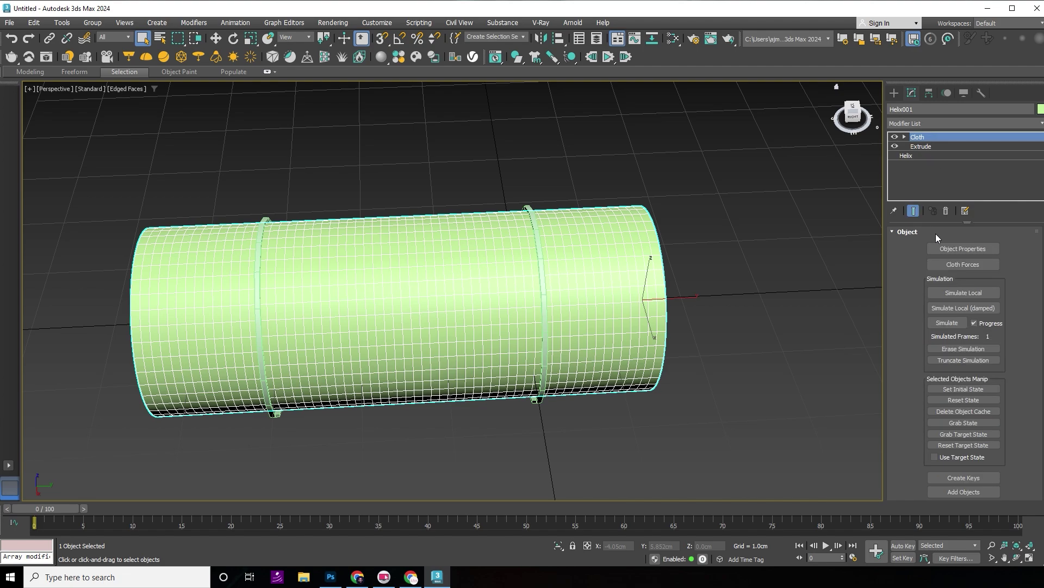
{"action": "left_click", "coordinate": [963, 249]}
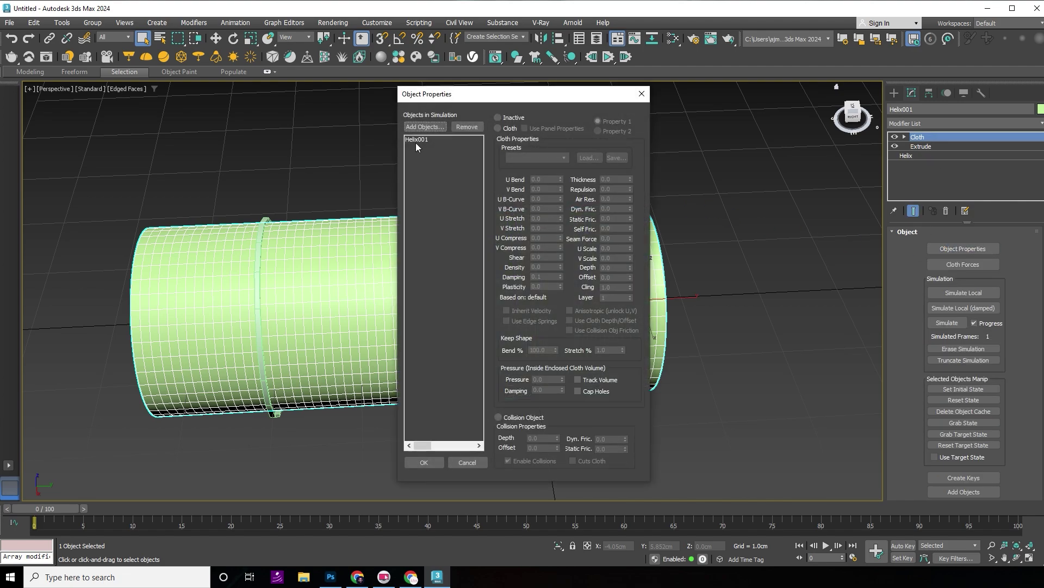
{"action": "left_click", "coordinate": [413, 141]}
{"action": "left_click", "coordinate": [496, 126]}
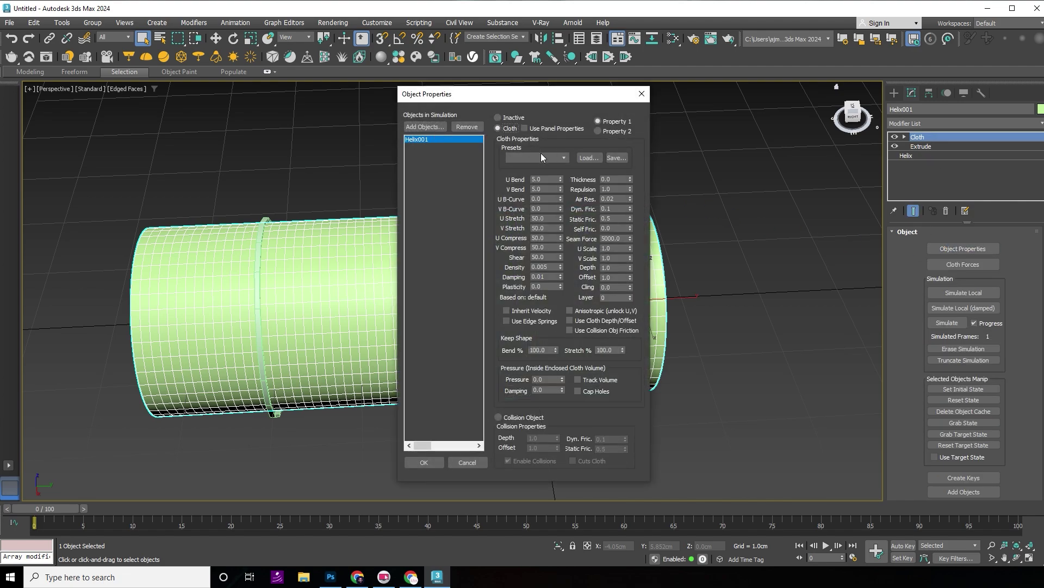
{"action": "left_click", "coordinate": [541, 155]}
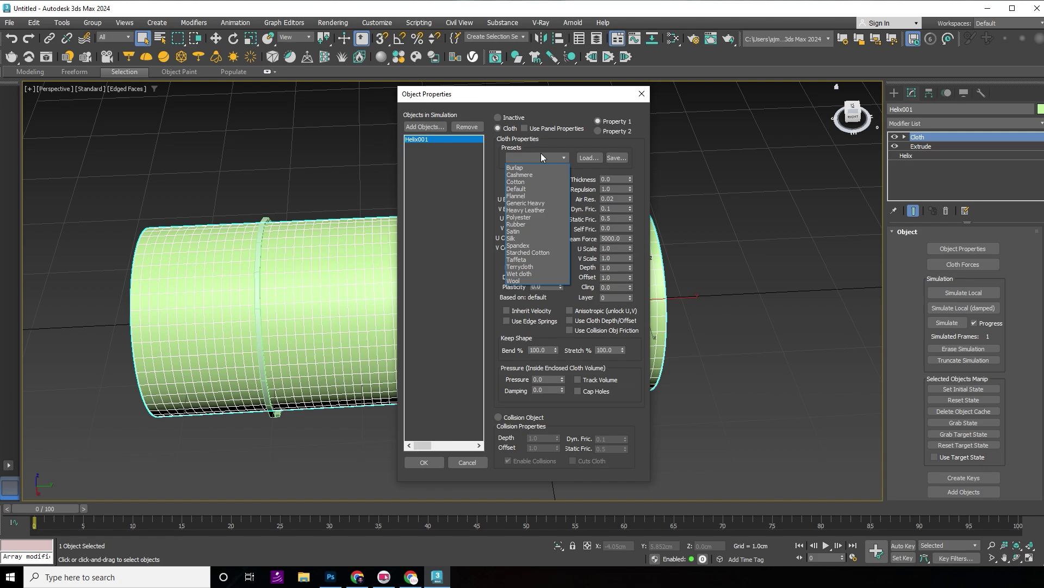
{"action": "left_click", "coordinate": [540, 188]}
{"action": "left_click", "coordinate": [426, 127]}
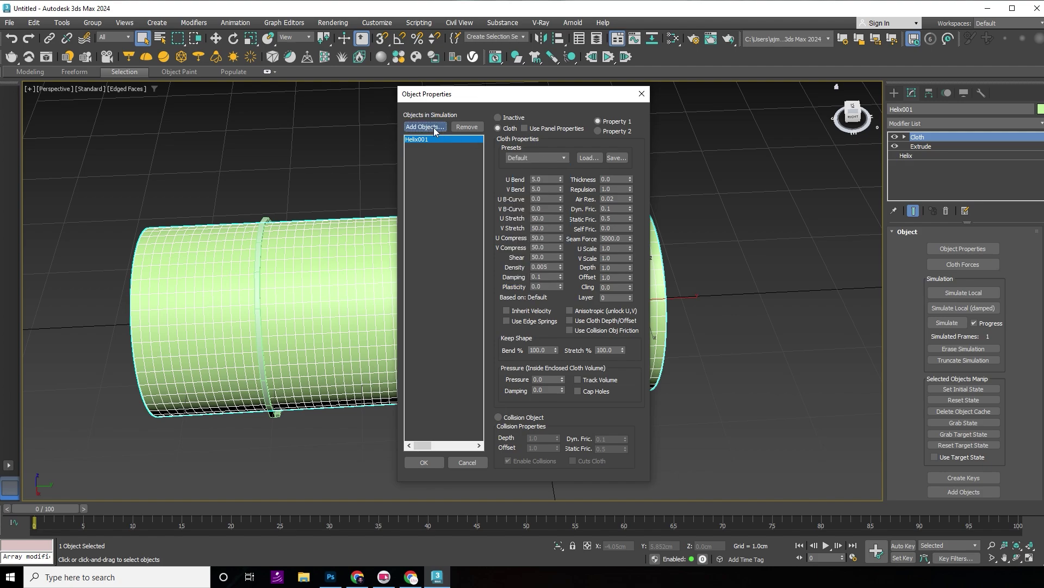
{"action": "double_click", "coordinate": [135, 132]}
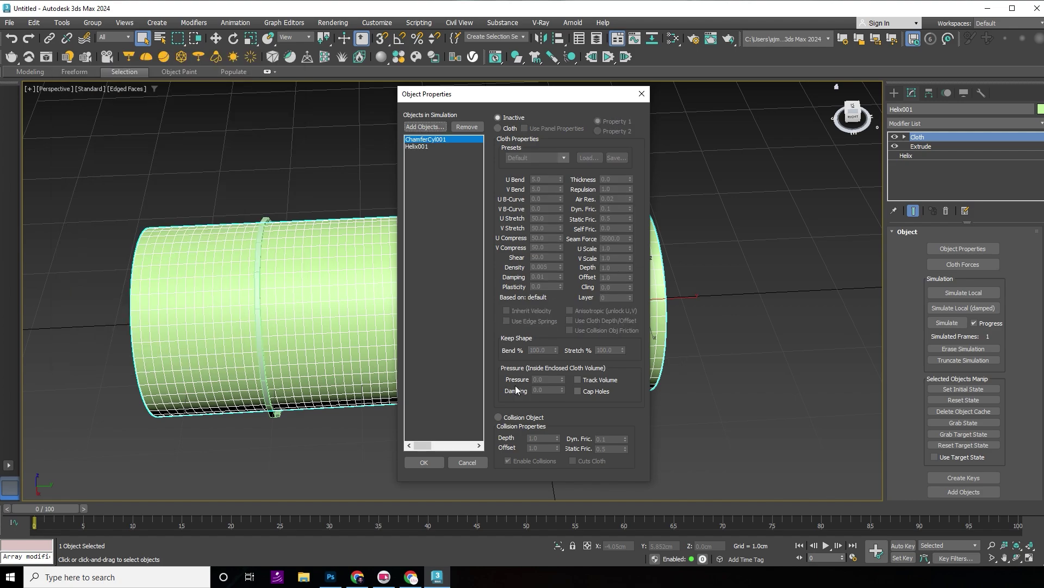
{"action": "left_click", "coordinate": [524, 417]}
{"action": "left_click", "coordinate": [424, 461]}
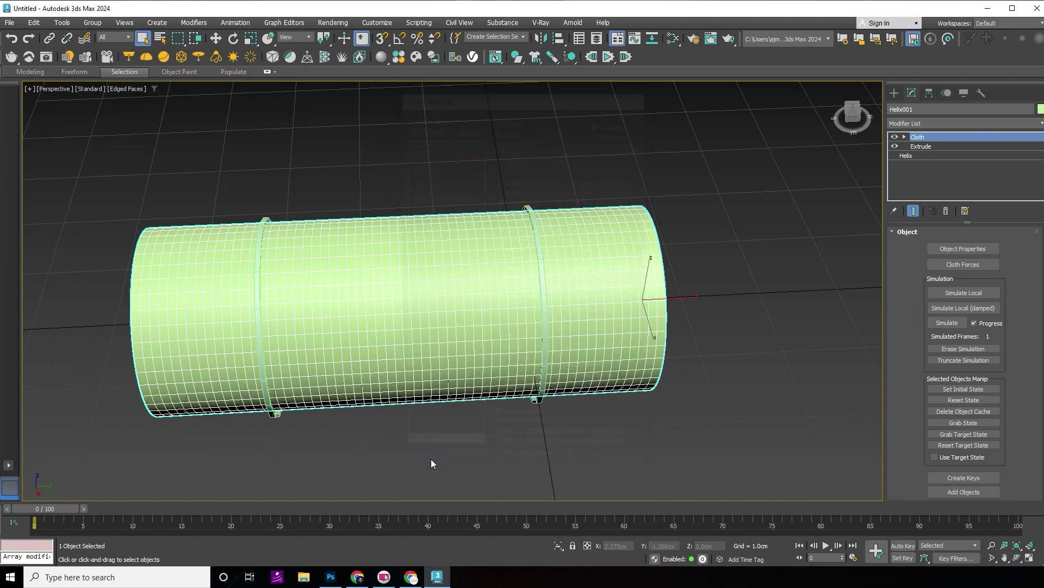
Step: Turn on Self Collision in the cloth simulation parameters and select the right ring
{"action": "scroll", "coordinate": [1016, 322], "scroll_direction": "down", "scroll_amount": 3}
{"action": "scroll", "coordinate": [1017, 322], "scroll_direction": "down", "scroll_amount": 3}
{"action": "scroll", "coordinate": [1016, 322], "scroll_direction": "down", "scroll_amount": 3}
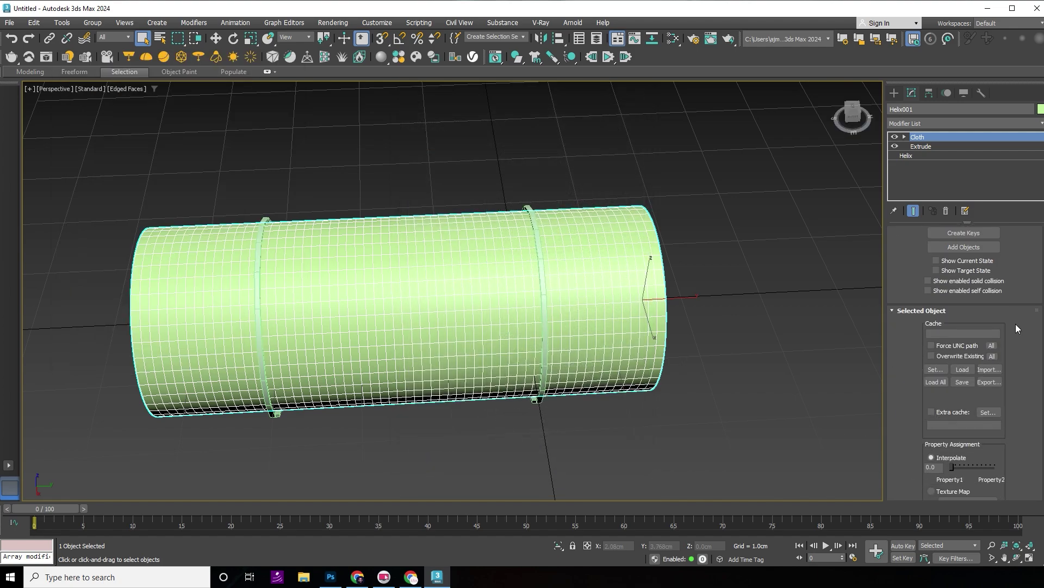
{"action": "scroll", "coordinate": [1016, 324], "scroll_direction": "down", "scroll_amount": 3}
{"action": "scroll", "coordinate": [1016, 325], "scroll_direction": "down", "scroll_amount": 3}
{"action": "scroll", "coordinate": [1016, 327], "scroll_direction": "down", "scroll_amount": 2}
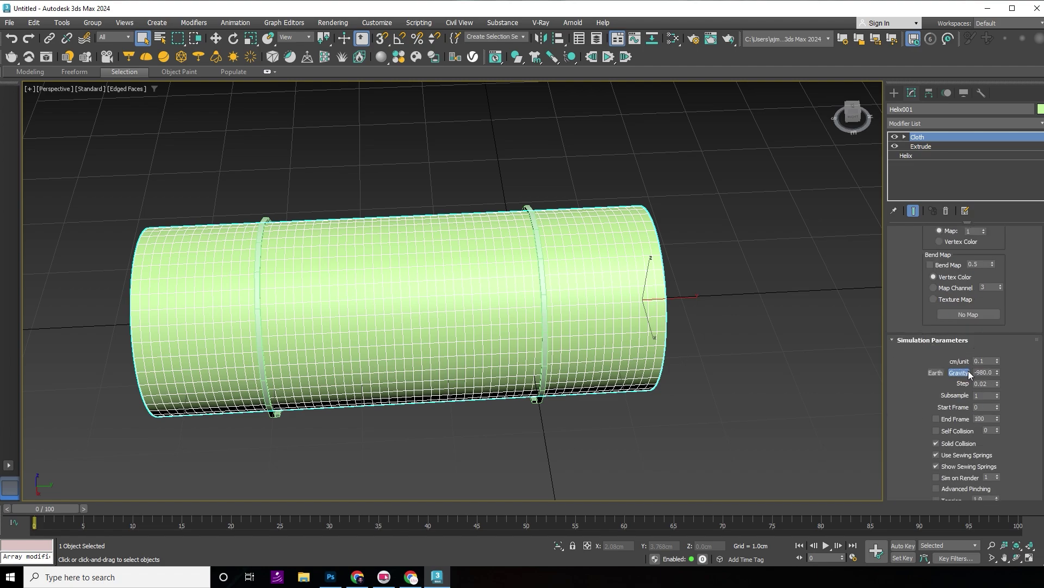
{"action": "left_click", "coordinate": [951, 431]}
{"action": "scroll", "coordinate": [1039, 259], "scroll_direction": "up", "scroll_amount": 5}
{"action": "scroll", "coordinate": [1039, 259], "scroll_direction": "up", "scroll_amount": 5}
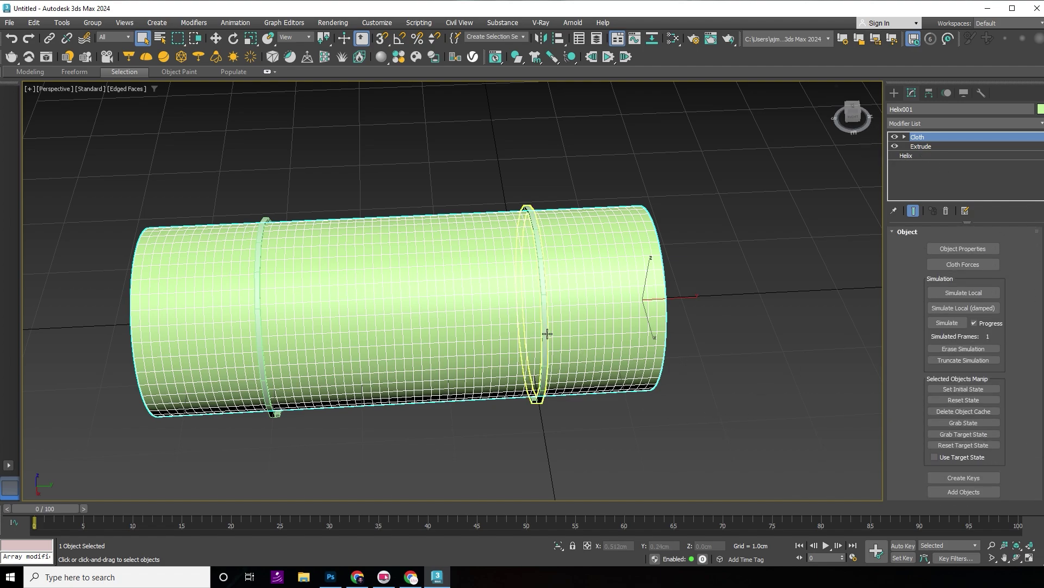
{"action": "left_click", "coordinate": [547, 334]}
Step: Switch to Local coordinates and start a damped local cloth simulation on the wrapper
{"action": "left_click", "coordinate": [260, 297], "text": "ctrl"}
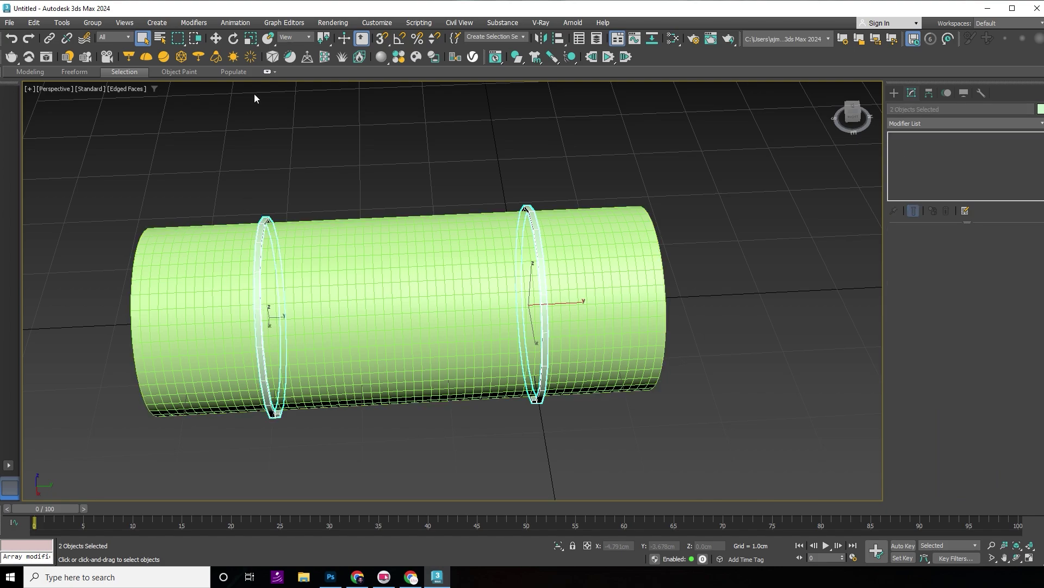
{"action": "left_click", "coordinate": [285, 36]}
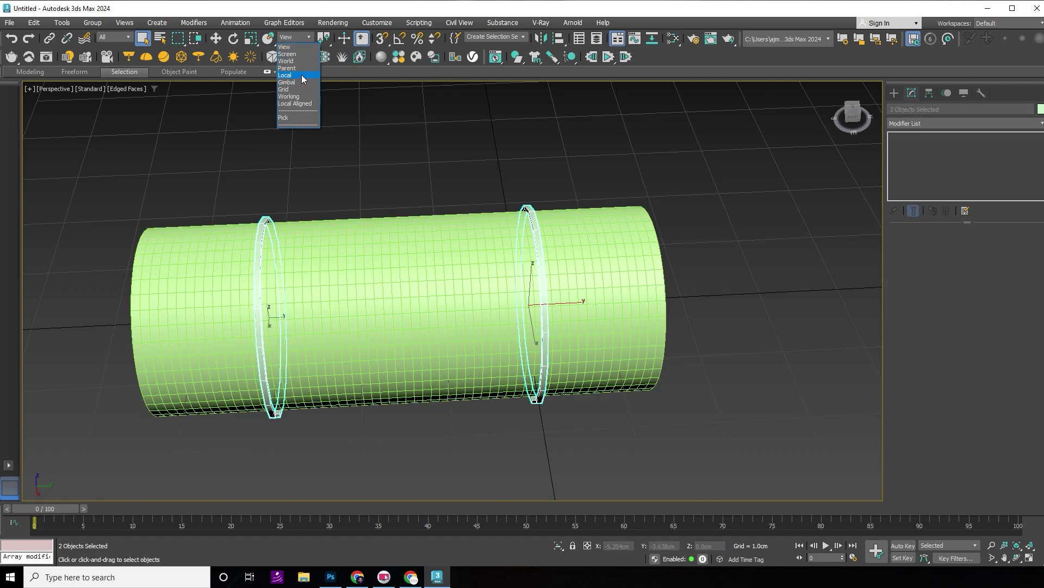
{"action": "left_click", "coordinate": [301, 74]}
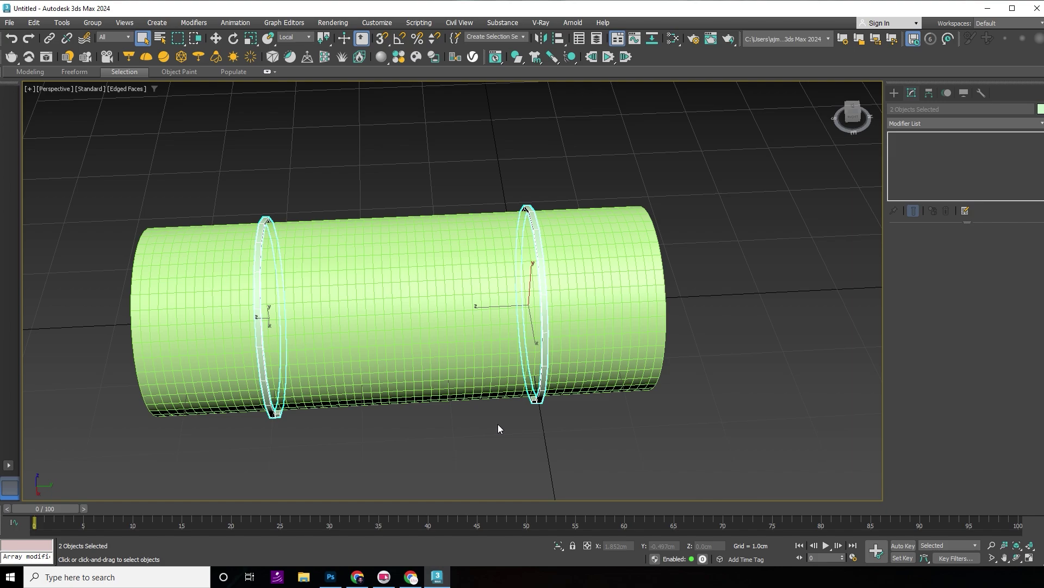
{"action": "key", "text": "F4"}
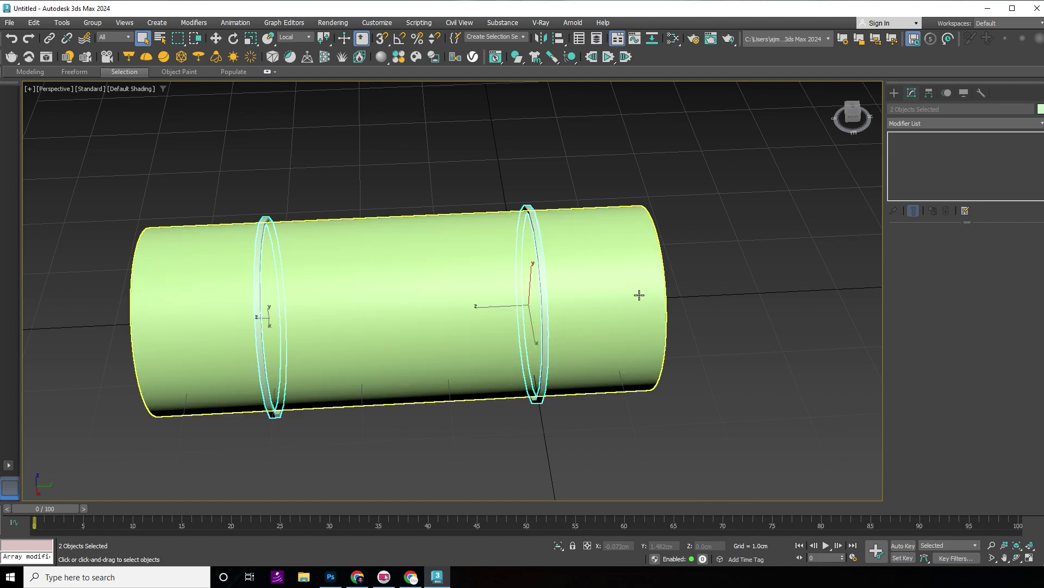
{"action": "left_click", "coordinate": [639, 295]}
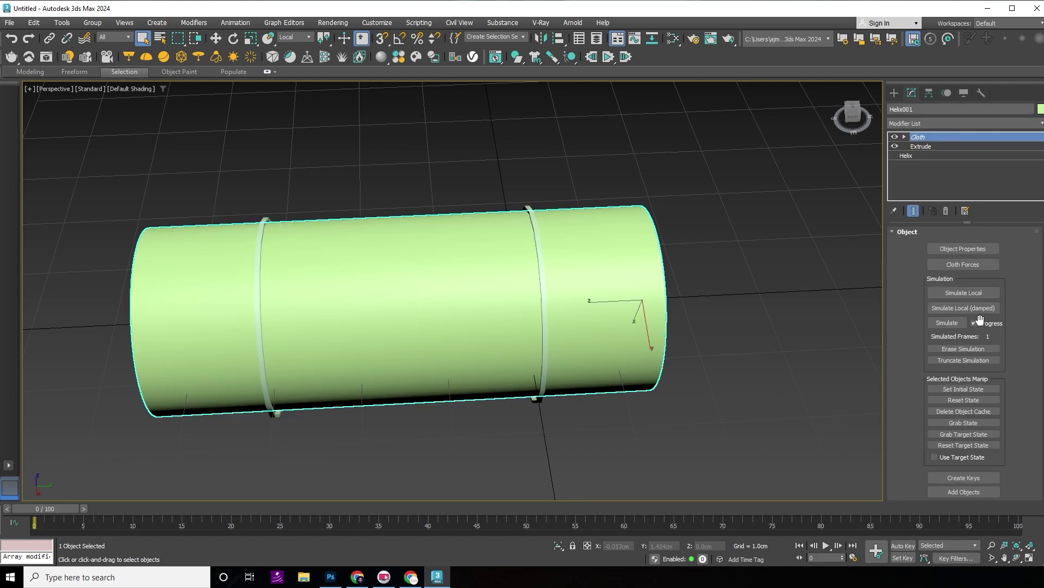
{"action": "left_click", "coordinate": [974, 309]}
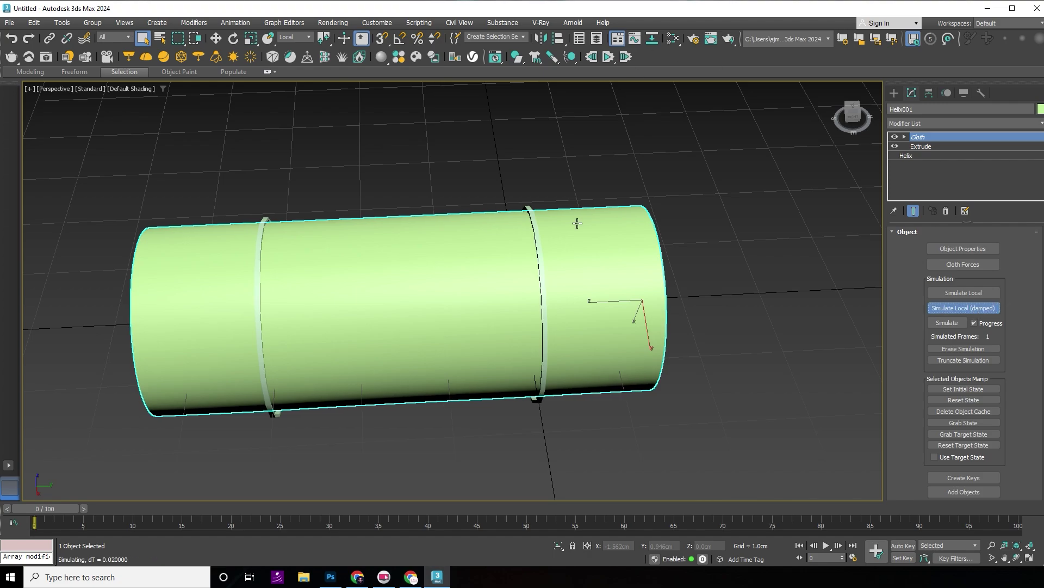
Step: Scale both rings down to nearly nothing so the wrapper ends pinch and twist
{"action": "left_click", "coordinate": [540, 273]}
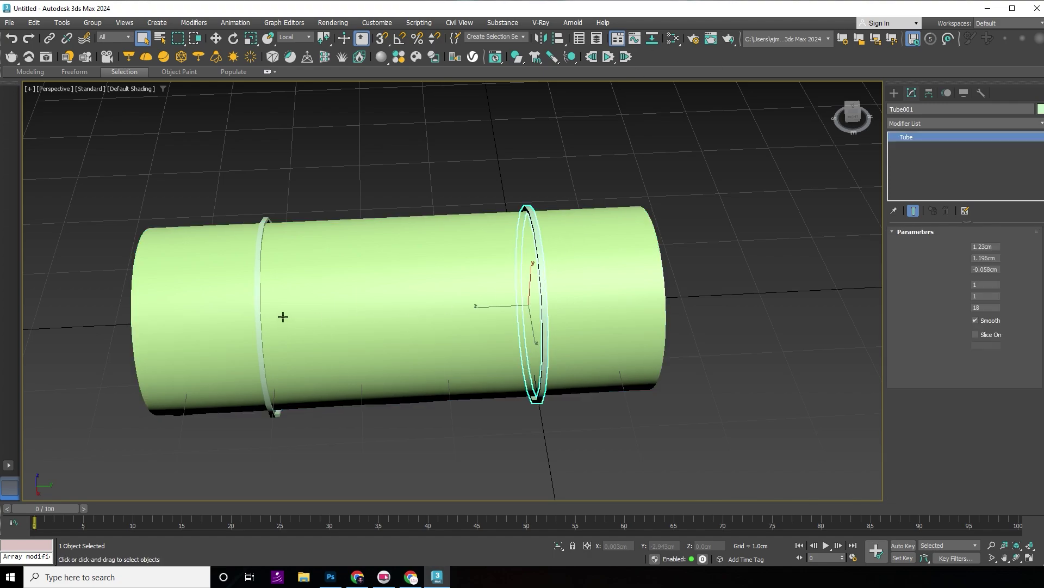
{"action": "left_click", "coordinate": [255, 313], "text": "ctrl"}
{"action": "key", "text": "r"}
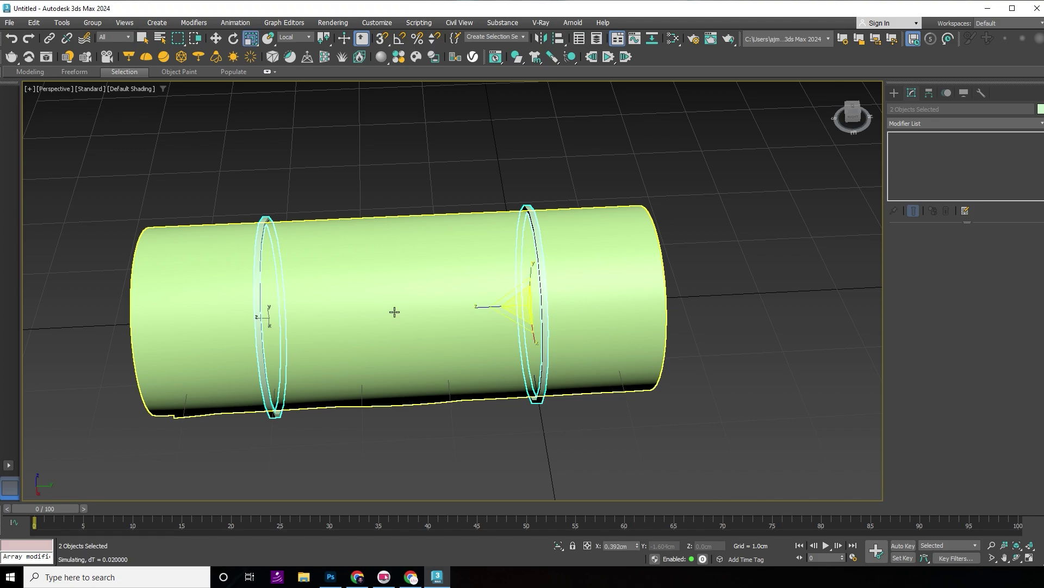
{"action": "left_click_drag", "start_coordinate": [518, 309], "coordinate": [520, 456]}
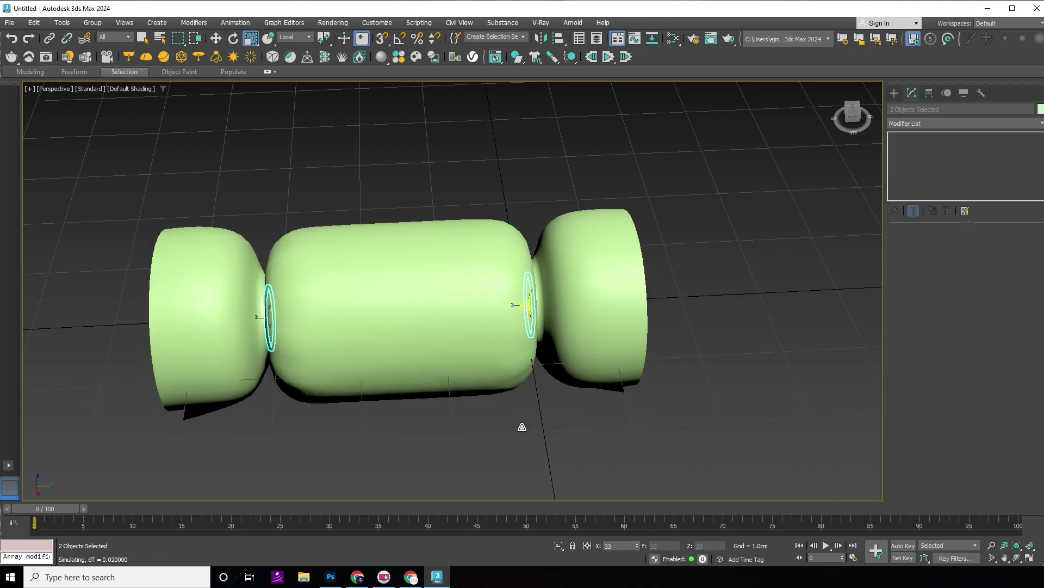
{"action": "left_click_drag", "start_coordinate": [520, 456], "coordinate": [519, 490]}
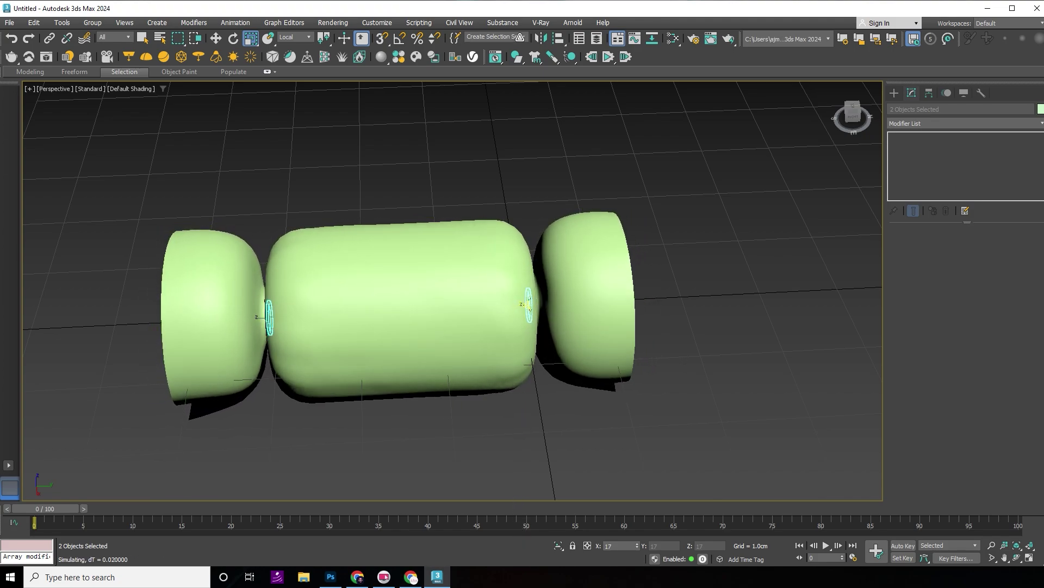
{"action": "left_click_drag", "start_coordinate": [508, 223], "coordinate": [516, 491]}
{"action": "left_click_drag", "start_coordinate": [488, 169], "coordinate": [465, 403]}
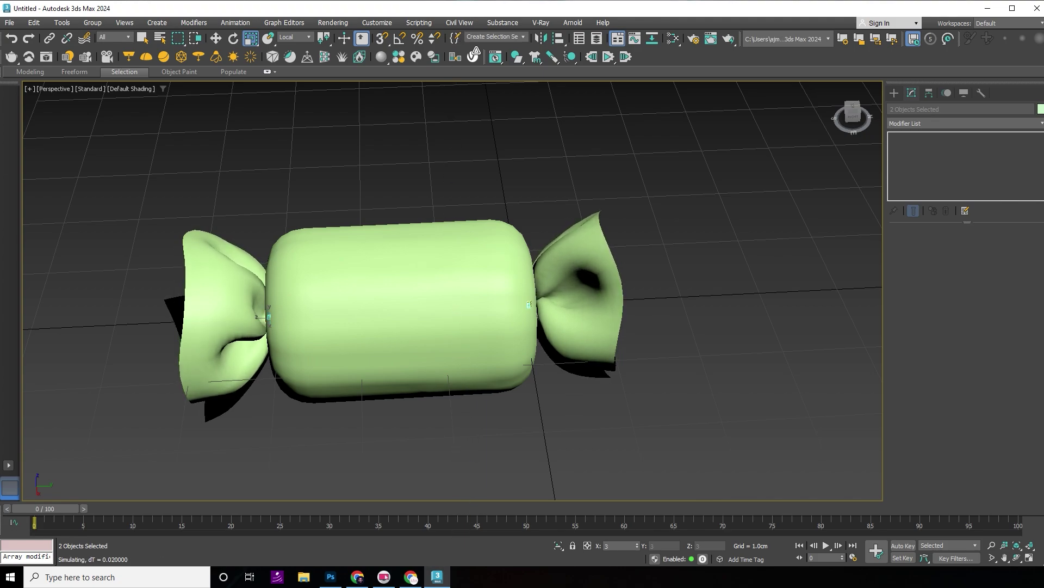
{"action": "left_click_drag", "start_coordinate": [489, 403], "coordinate": [491, 401]}
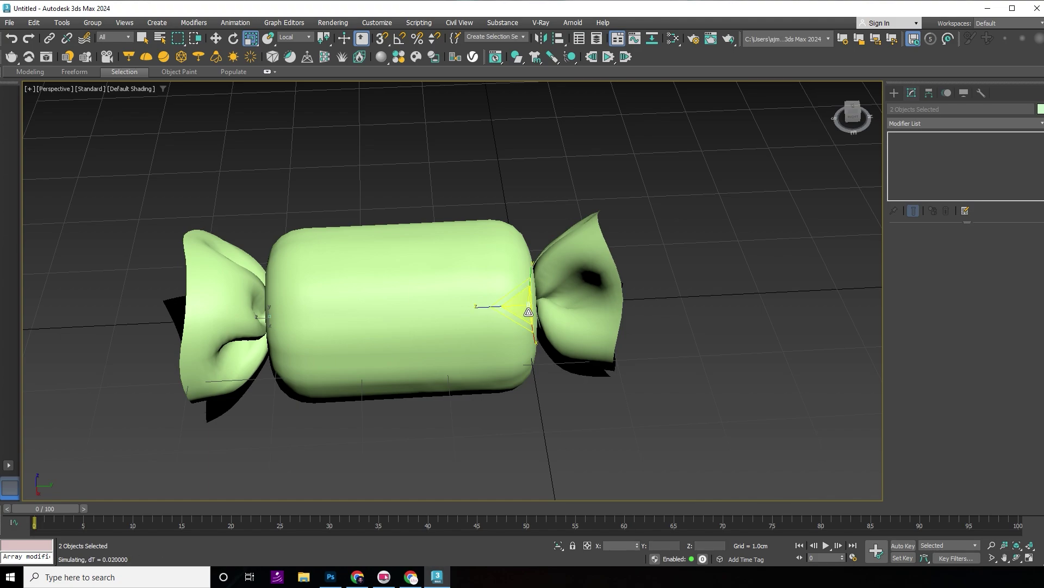
{"action": "mouse_move", "coordinate": [534, 405]}
{"action": "middle_mouse_down", "text": "alt"}
{"action": "mouse_move", "coordinate": [504, 378]}
{"action": "mouse_move", "coordinate": [455, 294]}
{"action": "middle_mouse_up", "text": "alt"}
{"action": "mouse_move", "coordinate": [531, 340]}
{"action": "middle_mouse_down", "text": "alt"}
{"action": "mouse_move", "coordinate": [806, 405]}
{"action": "mouse_move", "coordinate": [529, 408]}
{"action": "middle_mouse_up", "text": "alt"}
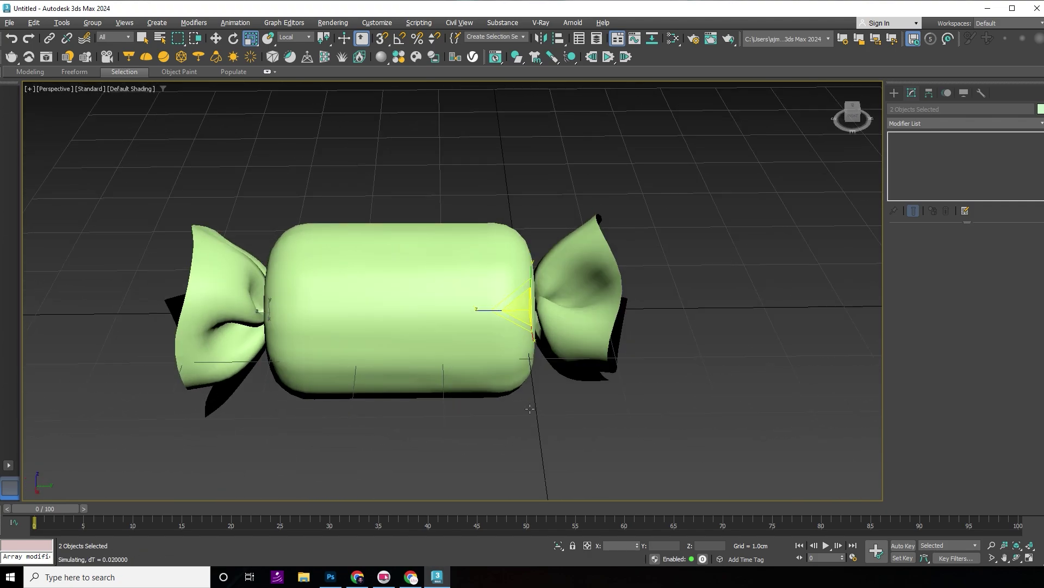
{"action": "left_click", "coordinate": [894, 93]}
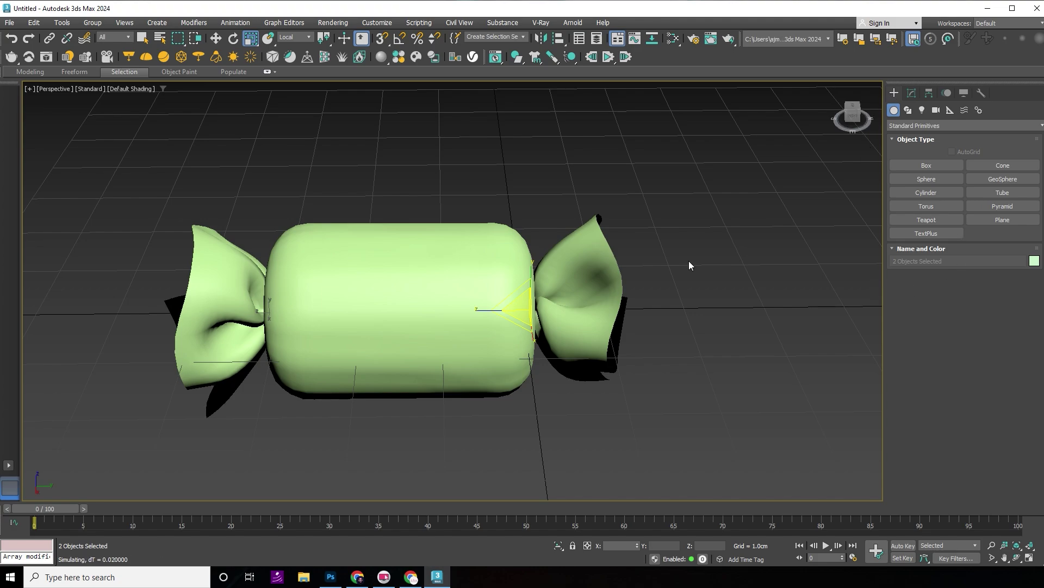
Step: Select the candy wrapper and add a Shell modifier to it
{"action": "left_click", "coordinate": [450, 287]}
{"action": "left_click", "coordinate": [913, 93]}
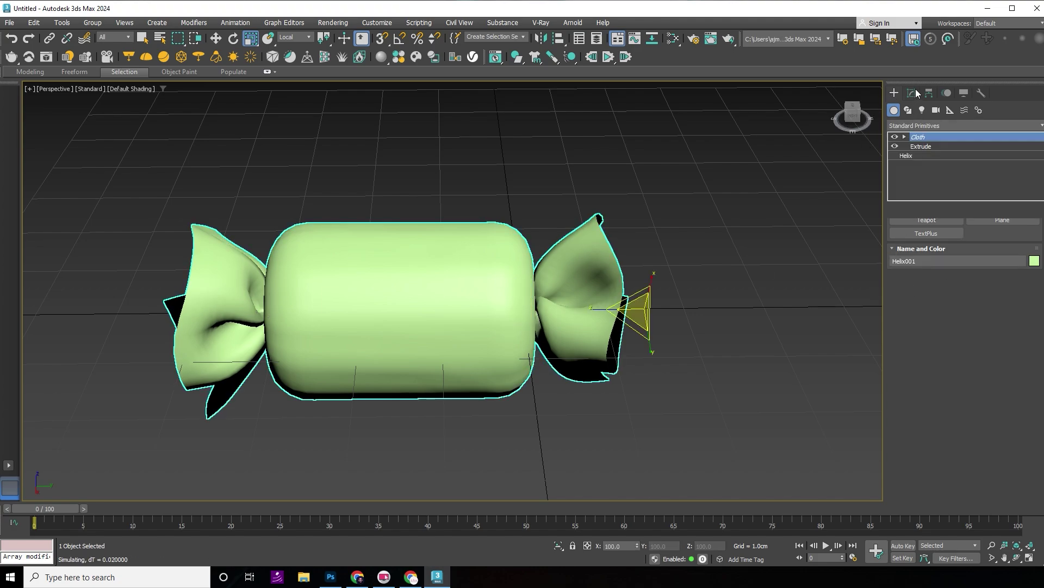
{"action": "key", "text": "w"}
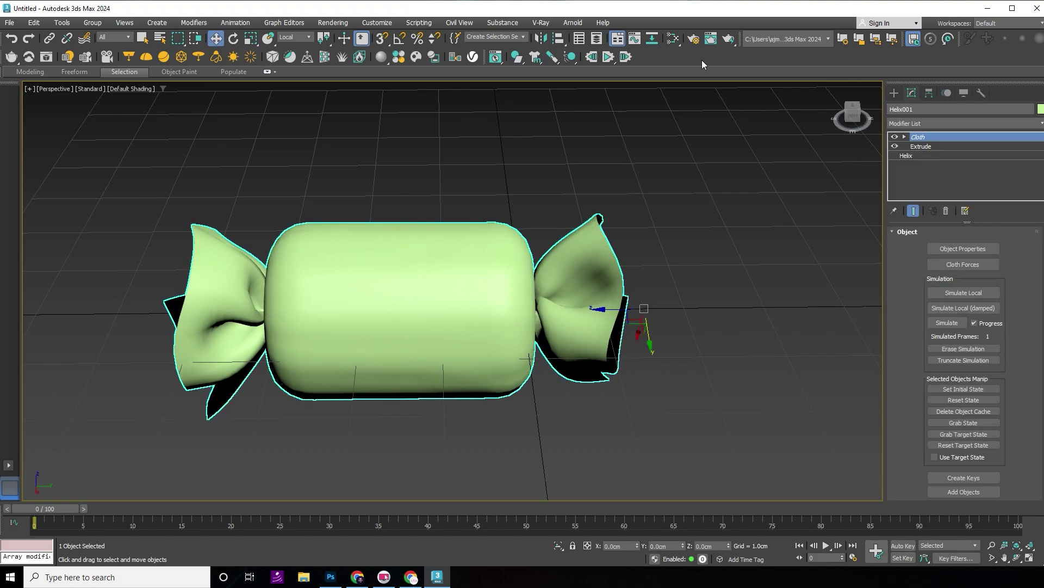
{"action": "left_click", "coordinate": [932, 123]}
{"action": "type", "text": "shell"}
{"action": "key", "text": "Return"}
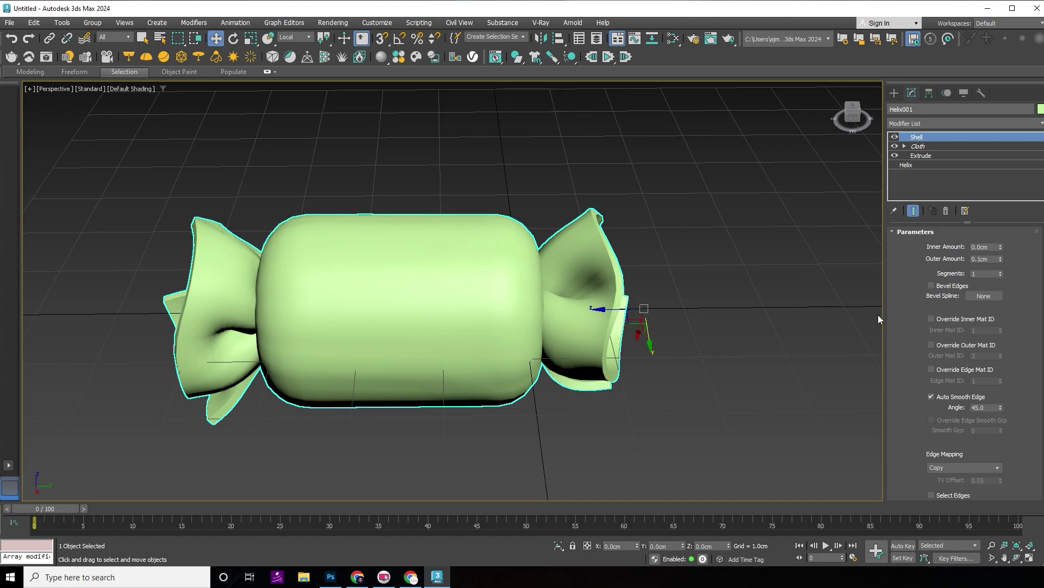
Step: Set the shell's Outer Amount to 0.001cm and display edged faces (F4)
{"action": "scroll", "coordinate": [778, 303], "scroll_direction": "up", "scroll_amount": 5}
{"action": "mouse_move", "coordinate": [650, 312]}
{"action": "middle_mouse_down", "text": "alt"}
{"action": "mouse_move", "coordinate": [584, 319]}
{"action": "mouse_move", "coordinate": [658, 212]}
{"action": "middle_mouse_up", "text": "alt"}
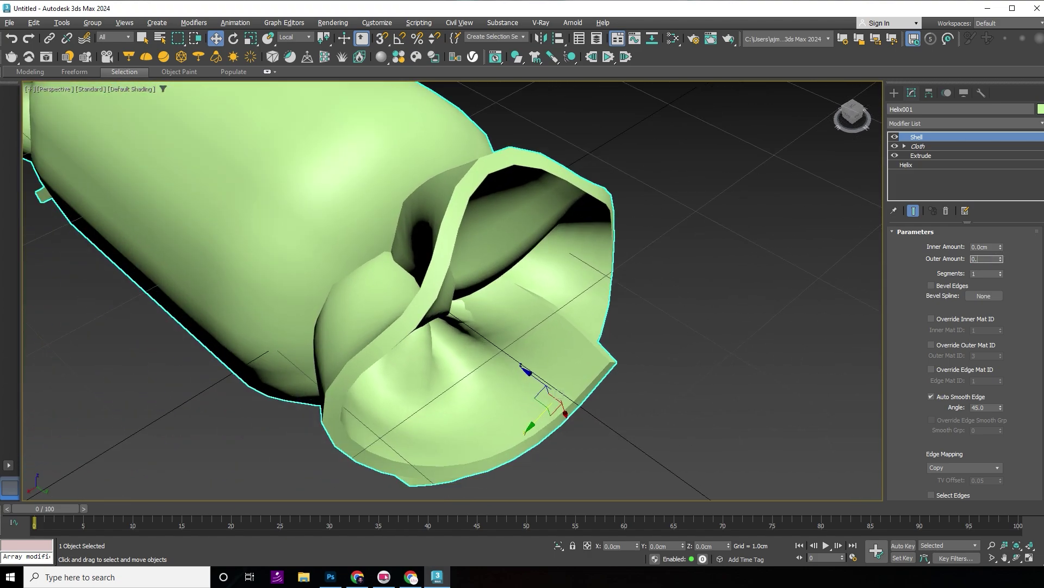
{"action": "type", "text": "001"}
{"action": "key", "text": "Return"}
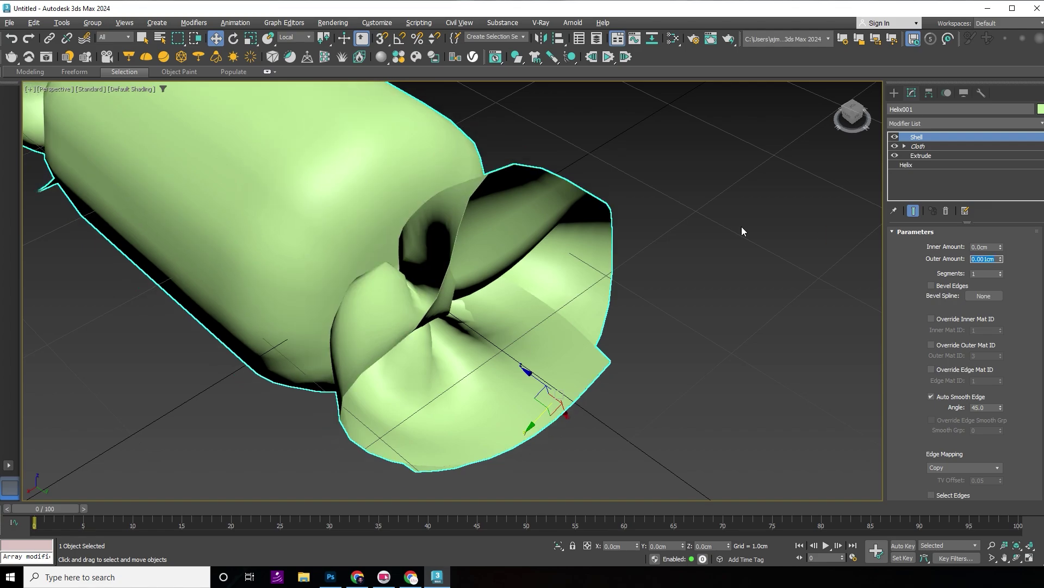
{"action": "mouse_move", "coordinate": [520, 294]}
{"action": "middle_mouse_down", "text": "alt"}
{"action": "mouse_move", "coordinate": [608, 264]}
{"action": "mouse_move", "coordinate": [550, 261]}
{"action": "mouse_move", "coordinate": [680, 304]}
{"action": "mouse_move", "coordinate": [757, 346]}
{"action": "mouse_move", "coordinate": [846, 217]}
{"action": "mouse_move", "coordinate": [284, 362]}
{"action": "mouse_move", "coordinate": [804, 381]}
{"action": "mouse_move", "coordinate": [664, 191]}
{"action": "mouse_move", "coordinate": [699, 259]}
{"action": "mouse_move", "coordinate": [624, 256]}
{"action": "mouse_move", "coordinate": [566, 327]}
{"action": "mouse_move", "coordinate": [571, 310]}
{"action": "middle_mouse_up", "text": "alt"}
{"action": "key", "text": "F4"}
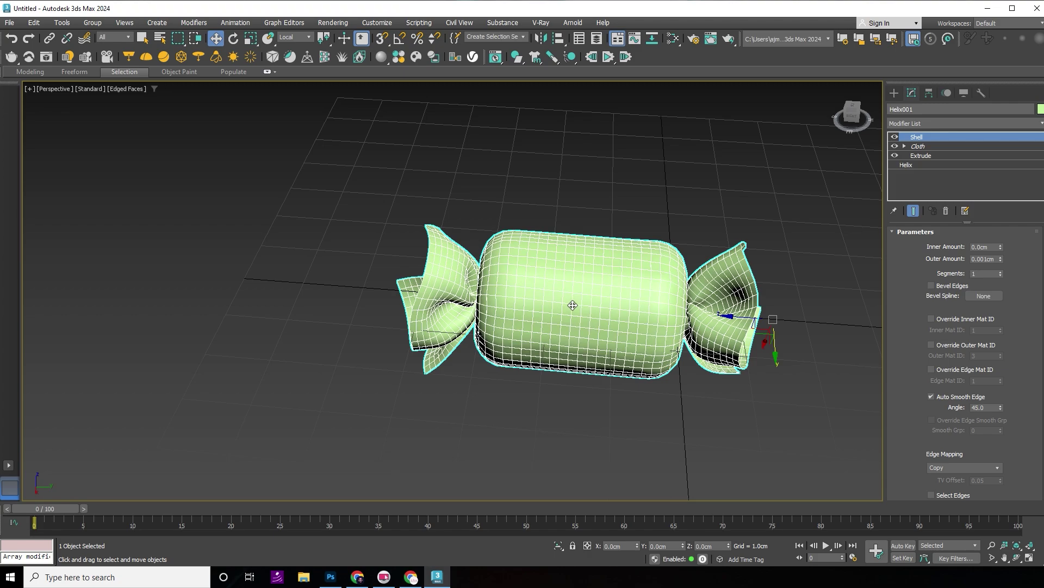
{"action": "left_click", "coordinate": [572, 305]}
Step: Create a new Physical Material in Slate and assign it to the candy group
{"action": "key", "text": "m"}
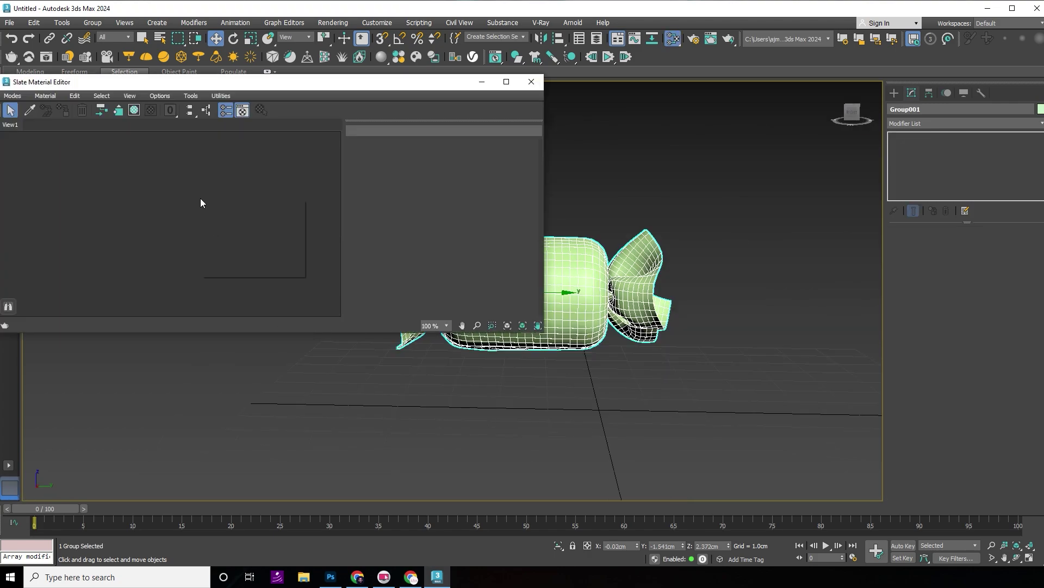
{"action": "mouse_move", "coordinate": [250, 206]}
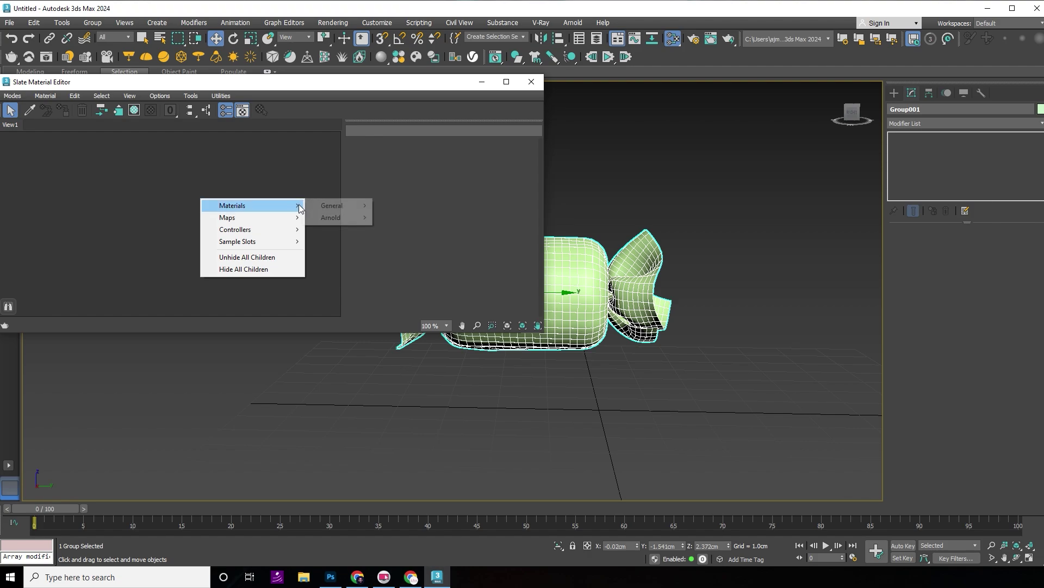
{"action": "left_click", "coordinate": [402, 206]}
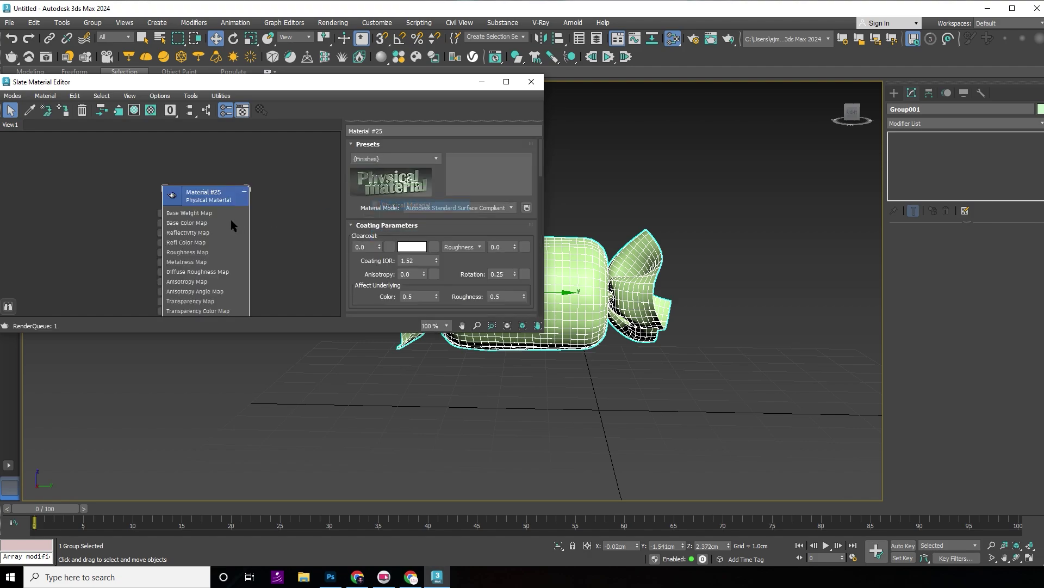
{"action": "right_click", "coordinate": [208, 210]}
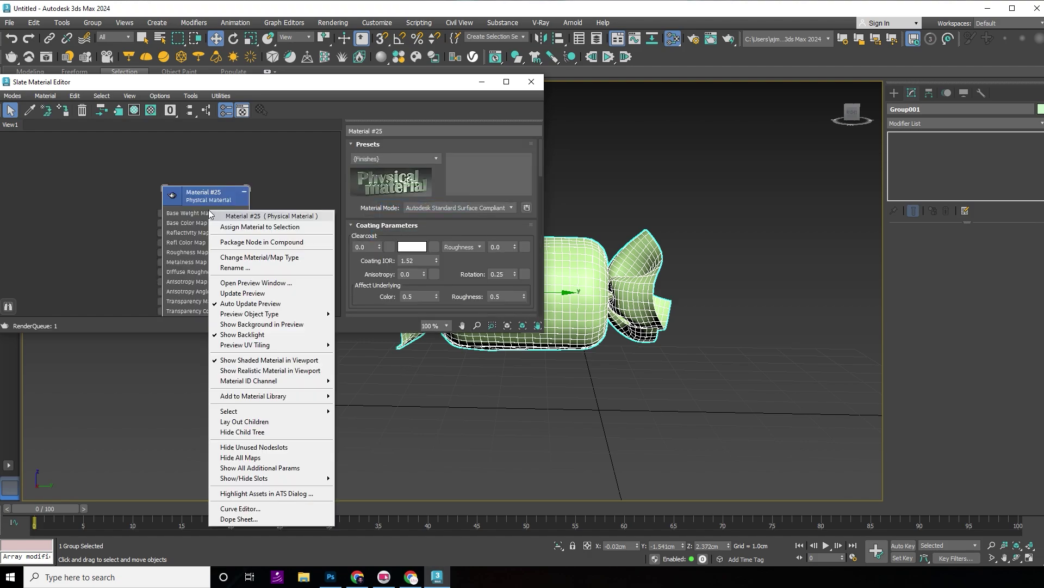
{"action": "left_click", "coordinate": [236, 229]}
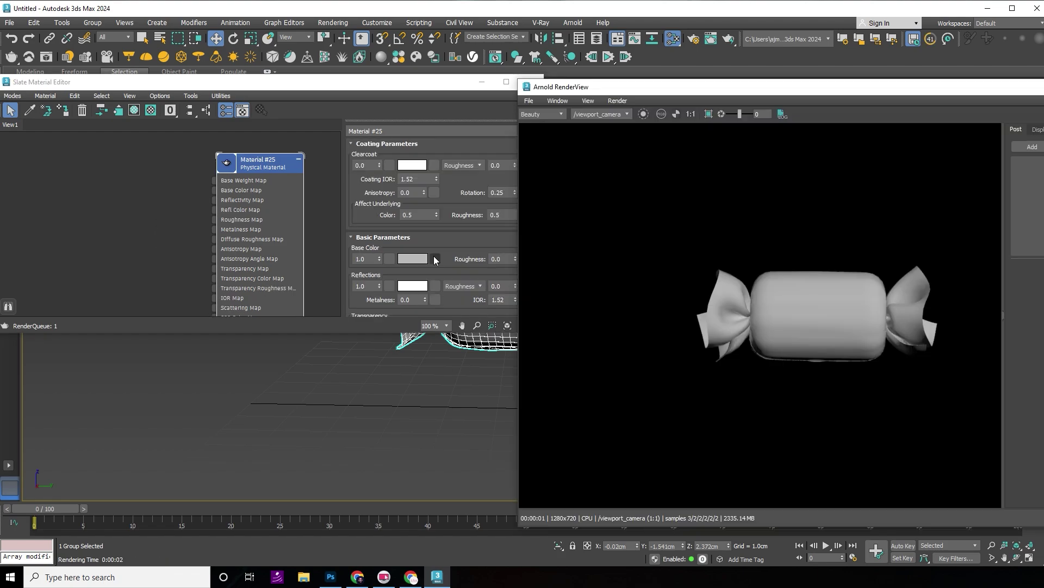
Step: Load the Christmas textile image from Downloads as a Bitmap for the Base Color map
{"action": "left_click", "coordinate": [433, 257]}
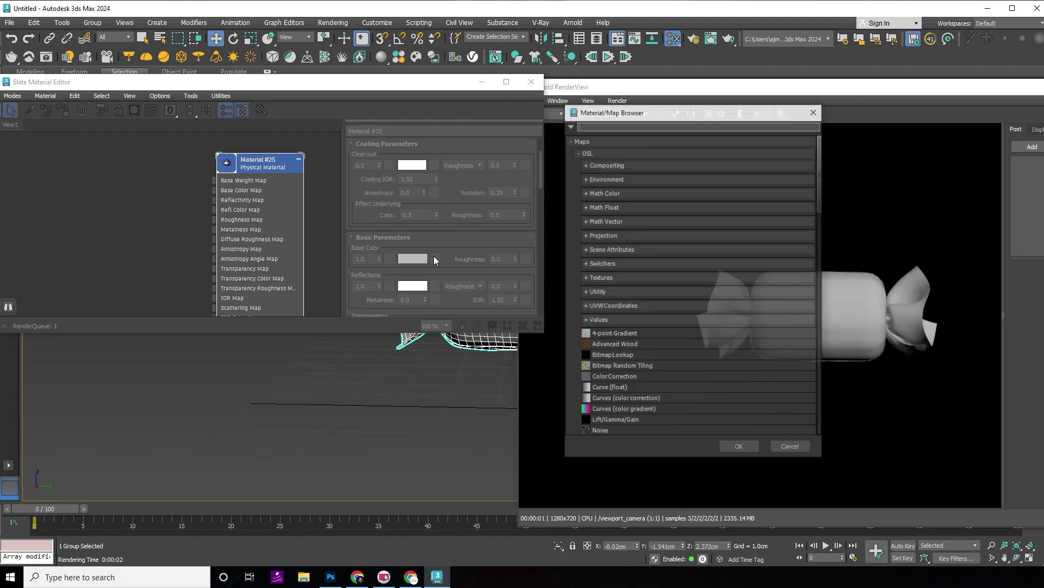
{"action": "type", "text": "itm"}
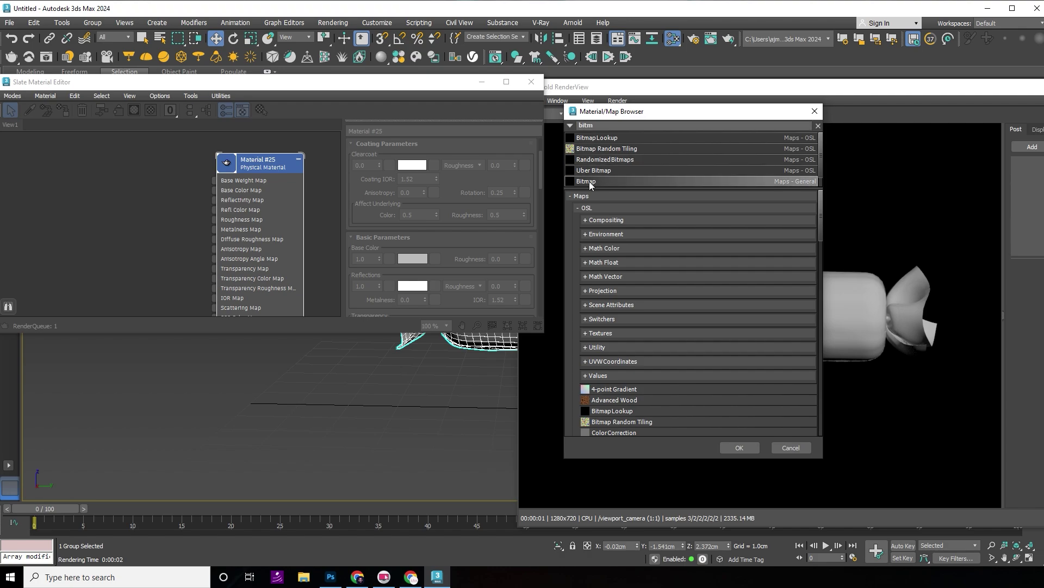
{"action": "double_click", "coordinate": [589, 181]}
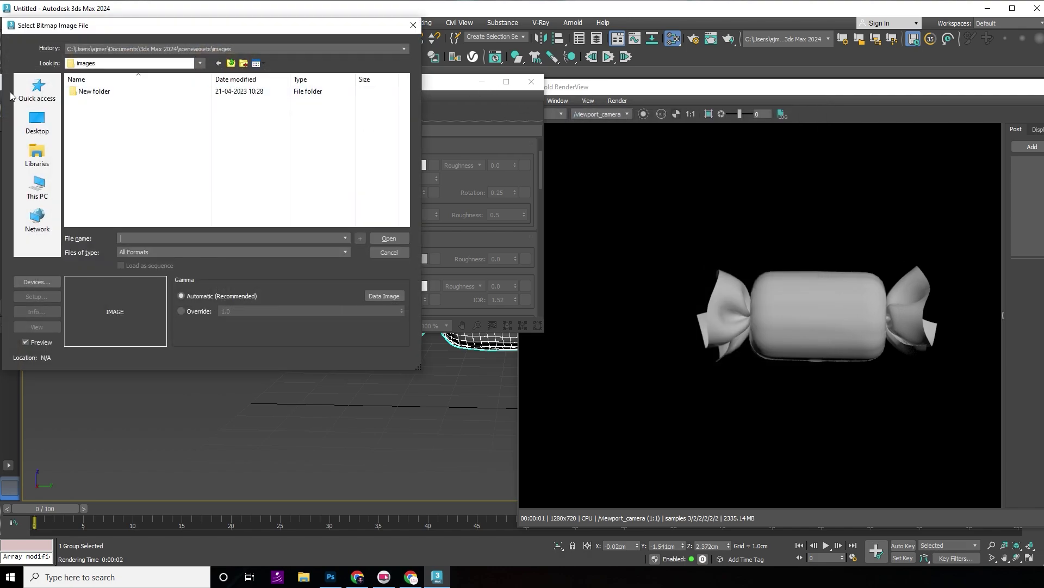
{"action": "left_click", "coordinate": [37, 186]}
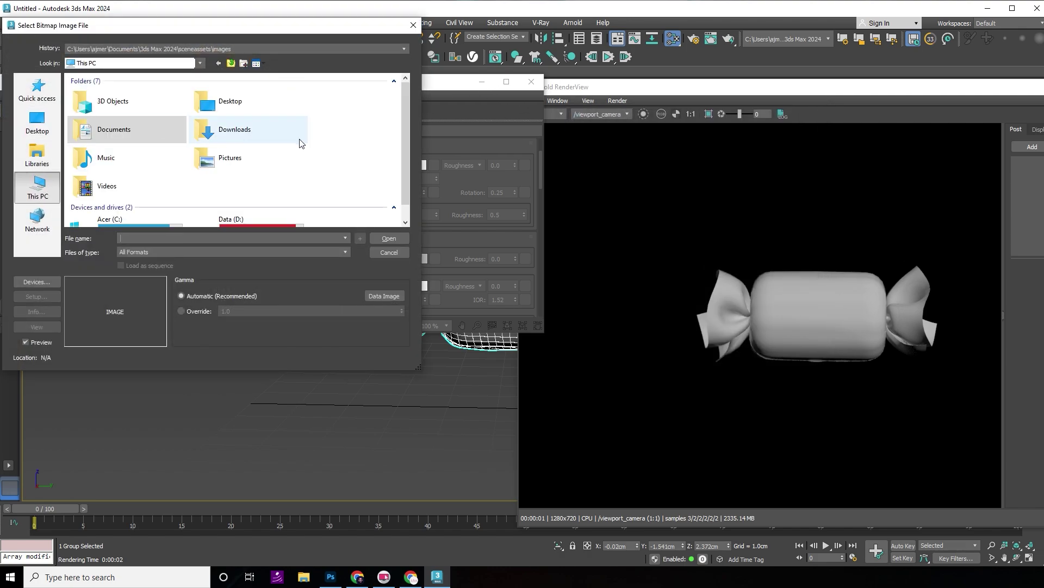
{"action": "double_click", "coordinate": [278, 136]}
{"action": "double_click", "coordinate": [197, 110]}
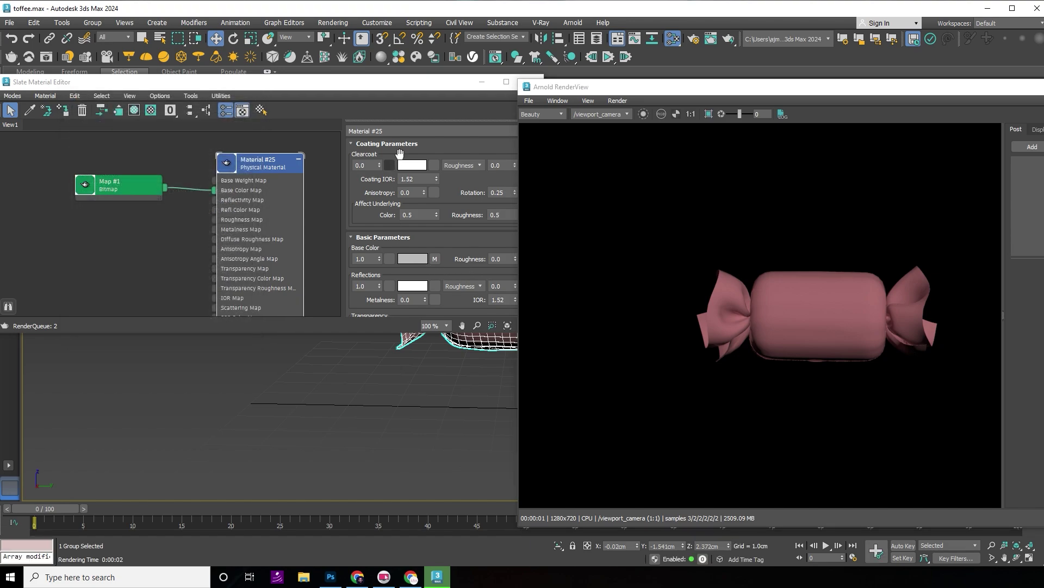
{"action": "left_click_drag", "start_coordinate": [832, 87], "coordinate": [936, 109]}
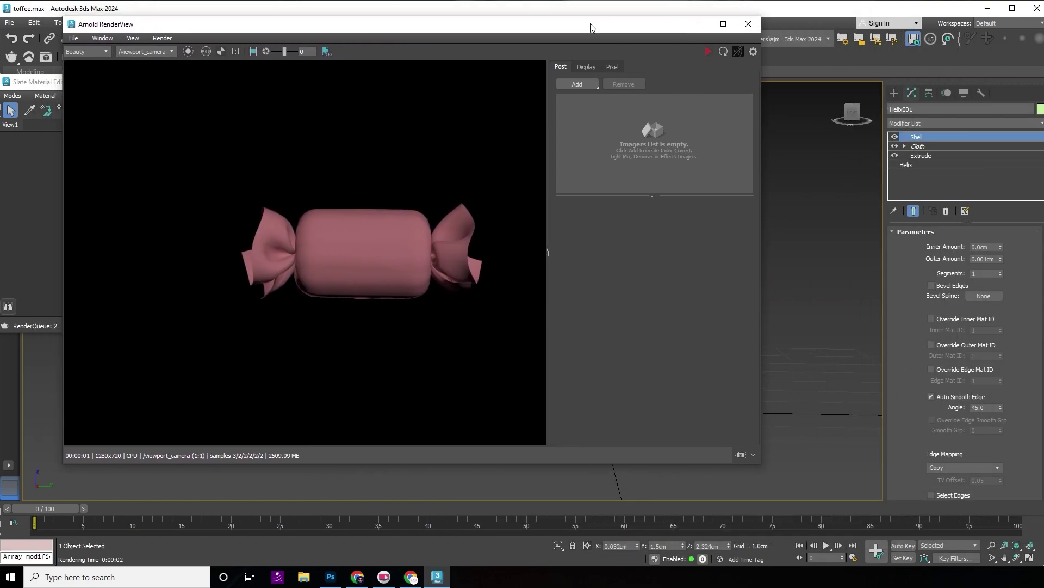
Step: Add a UVW Map modifier to the wrapper with Cylindrical mapping
{"action": "left_click", "coordinate": [935, 123]}
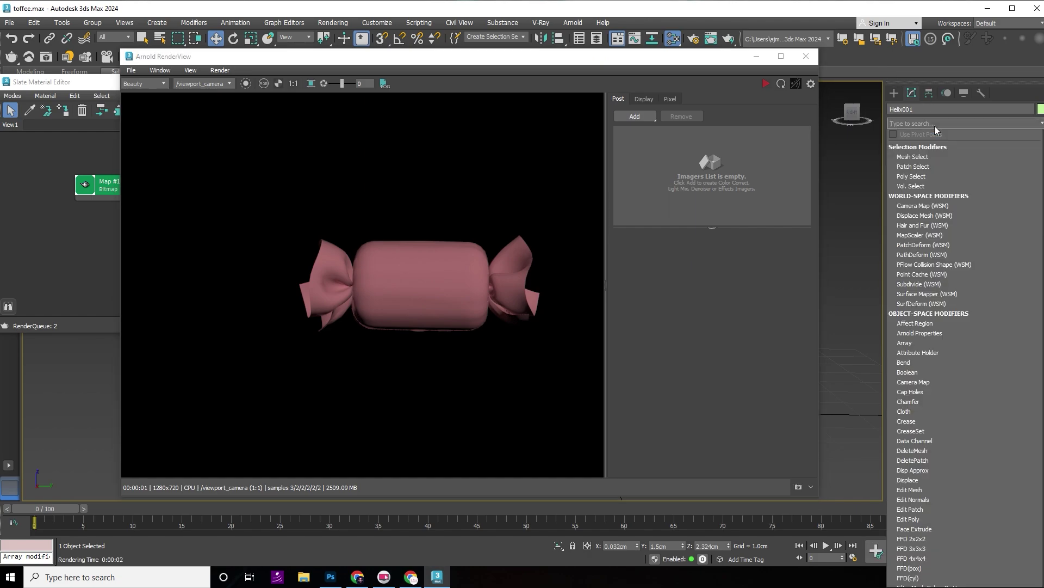
{"action": "type", "text": "uvw"}
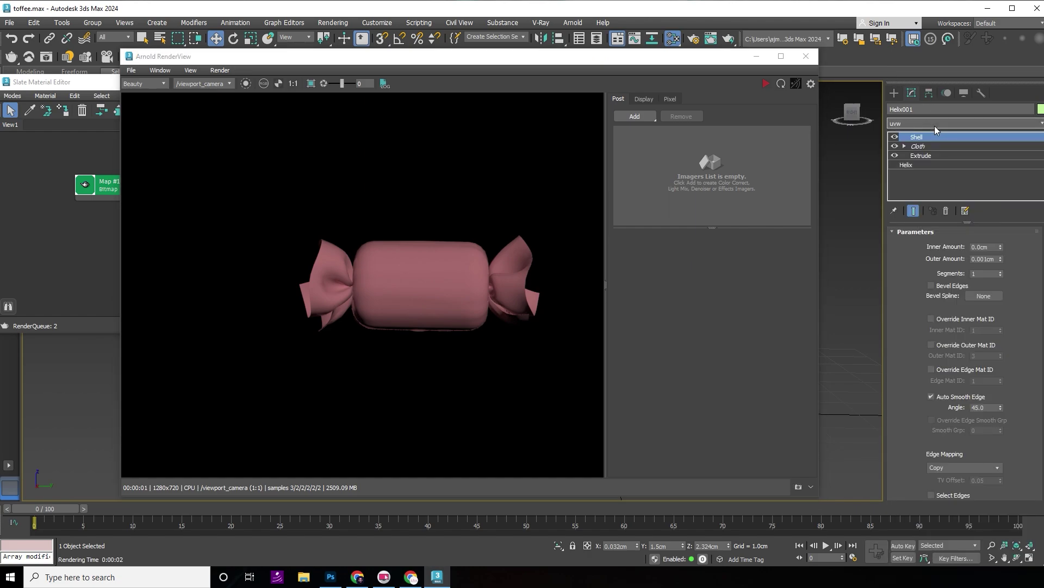
{"action": "key", "text": "Return"}
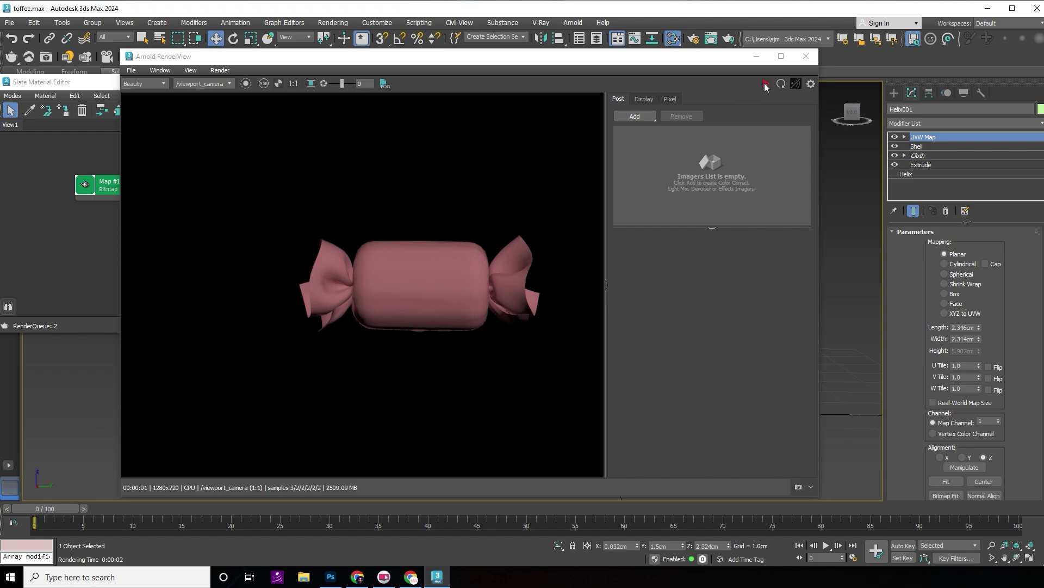
{"action": "left_click", "coordinate": [947, 264]}
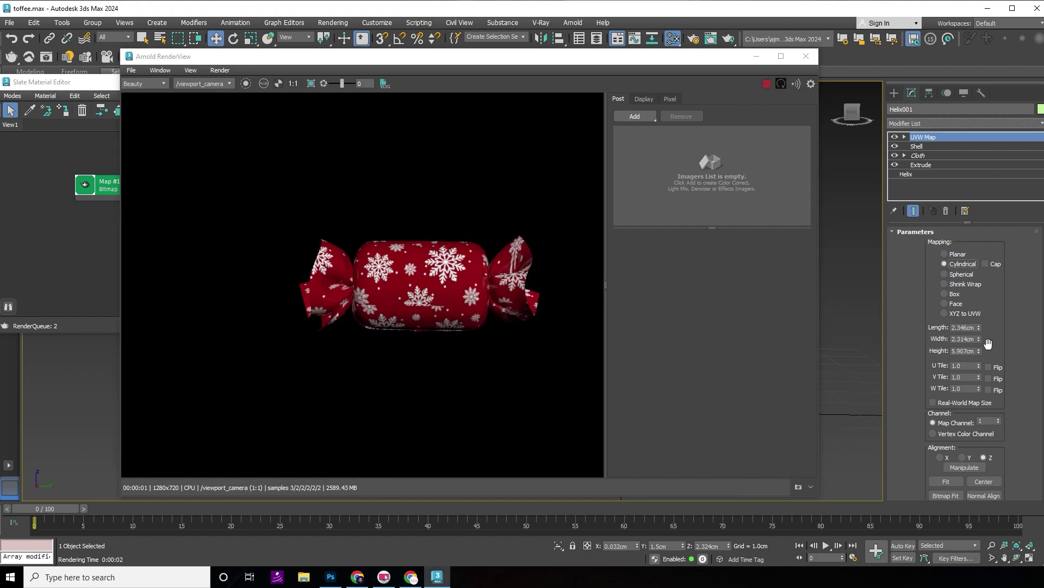
Step: Apply the Polished Aluminum preset to the wrapper's material
{"action": "scroll", "coordinate": [336, 295], "scroll_direction": "up", "scroll_amount": 2}
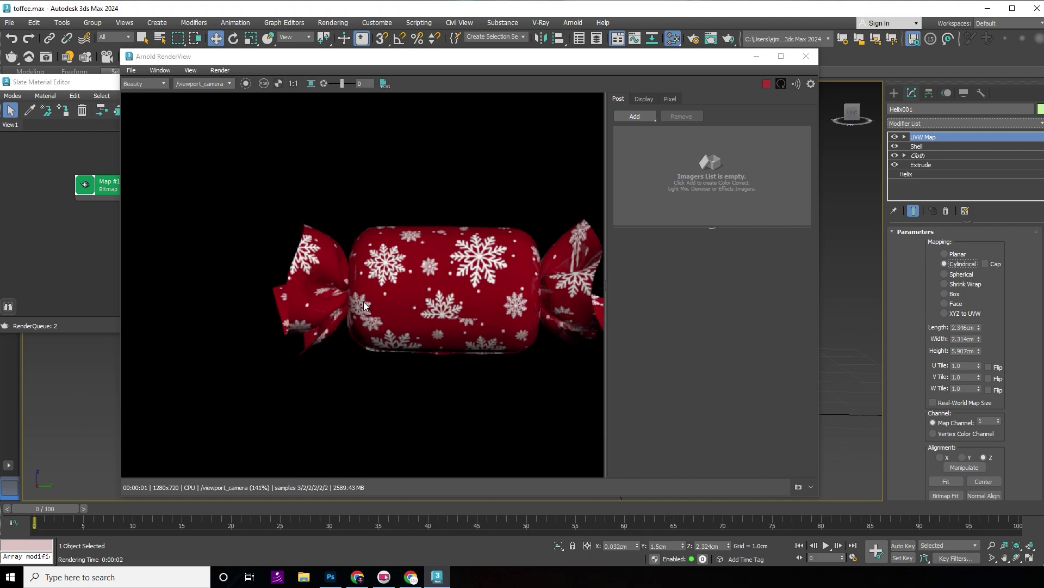
{"action": "left_click_drag", "start_coordinate": [657, 61], "coordinate": [992, 68]}
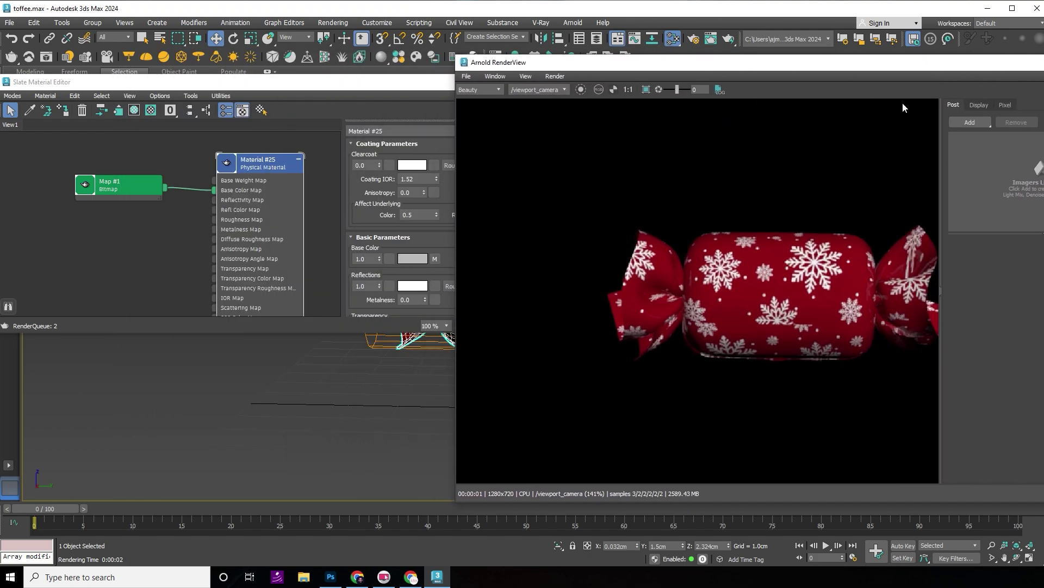
{"action": "left_click", "coordinate": [260, 233]}
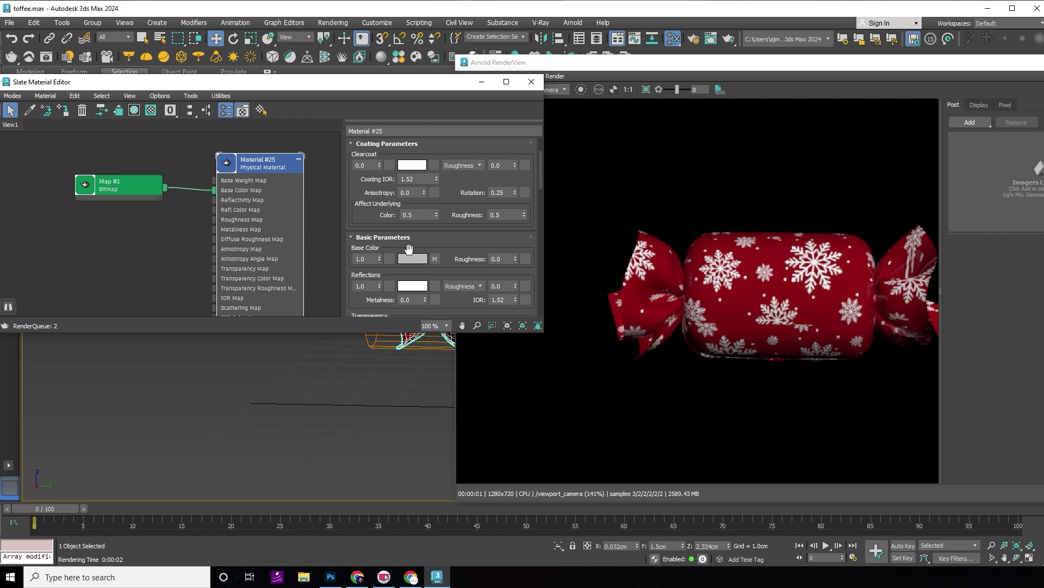
{"action": "scroll", "coordinate": [409, 248], "scroll_direction": "up", "scroll_amount": 2}
{"action": "scroll", "coordinate": [409, 249], "scroll_direction": "up", "scroll_amount": 1}
{"action": "left_click", "coordinate": [425, 145]}
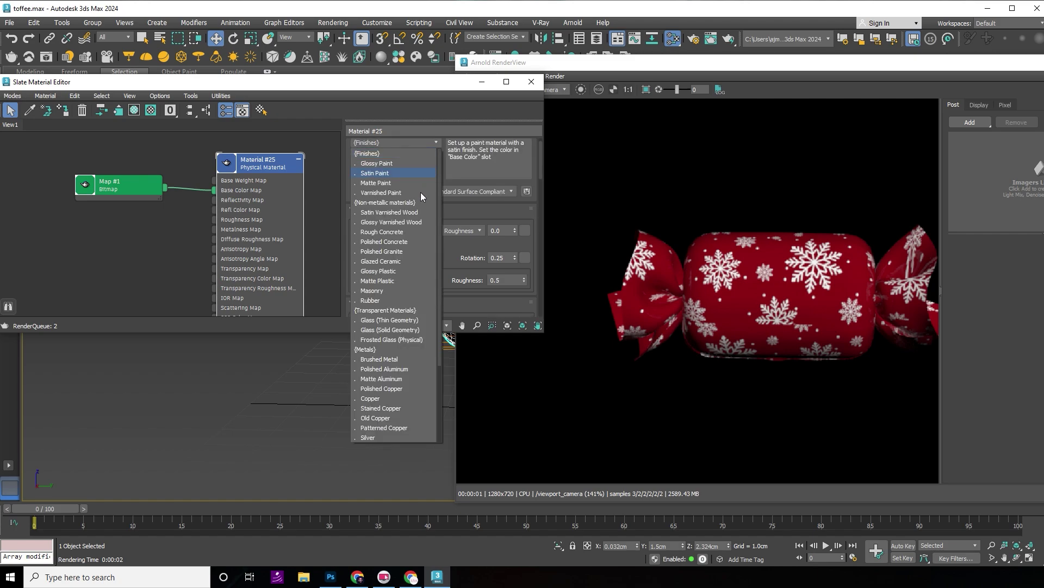
{"action": "left_click", "coordinate": [408, 372]}
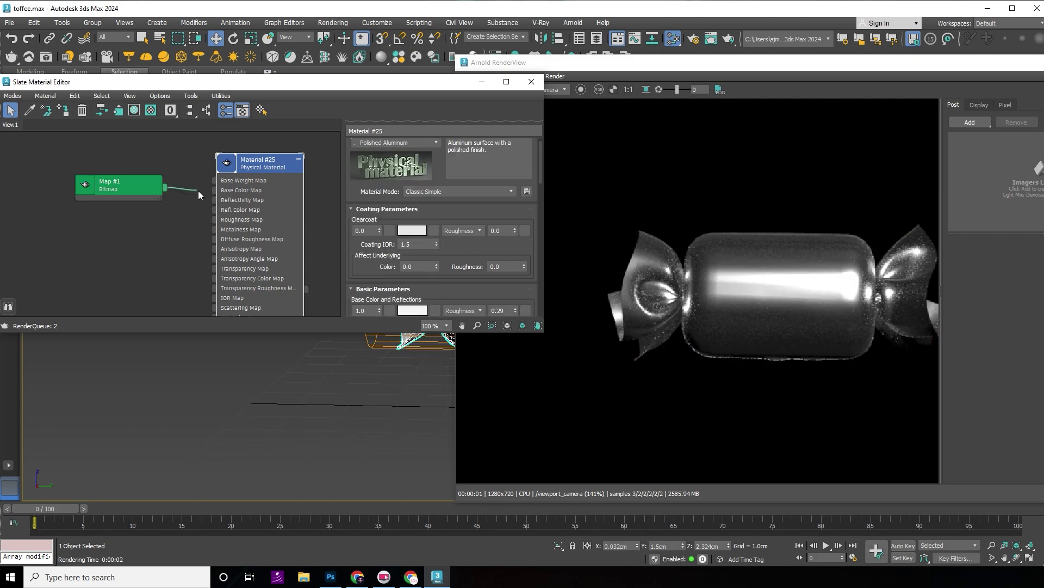
Step: Wire the snowflake bitmap Map #1 into Base Color Map and save toffee.max
{"action": "left_click_drag", "start_coordinate": [213, 195], "coordinate": [213, 197]}
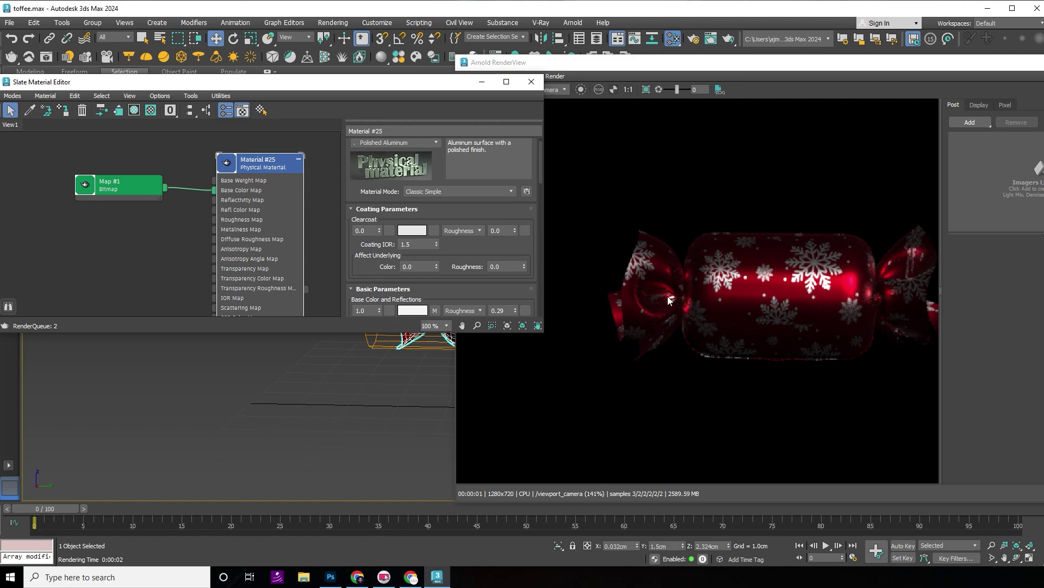
{"action": "scroll", "coordinate": [789, 318], "scroll_direction": "down", "scroll_amount": 1}
{"action": "key", "text": "ctrl+s"}
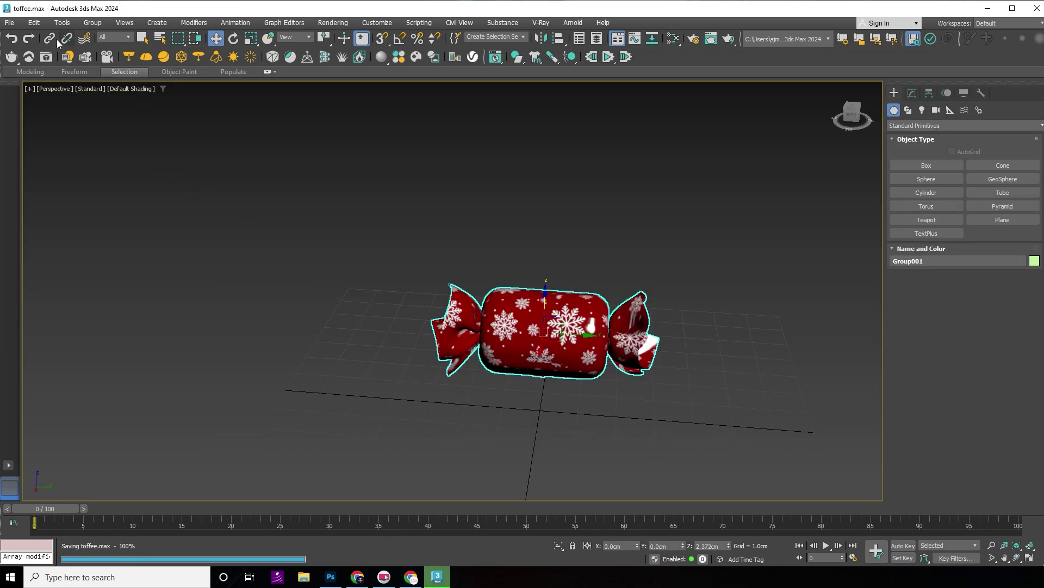
Step: Start a new scene from the studio template
{"action": "left_click", "coordinate": [10, 22]}
{"action": "mouse_move", "coordinate": [33, 41]}
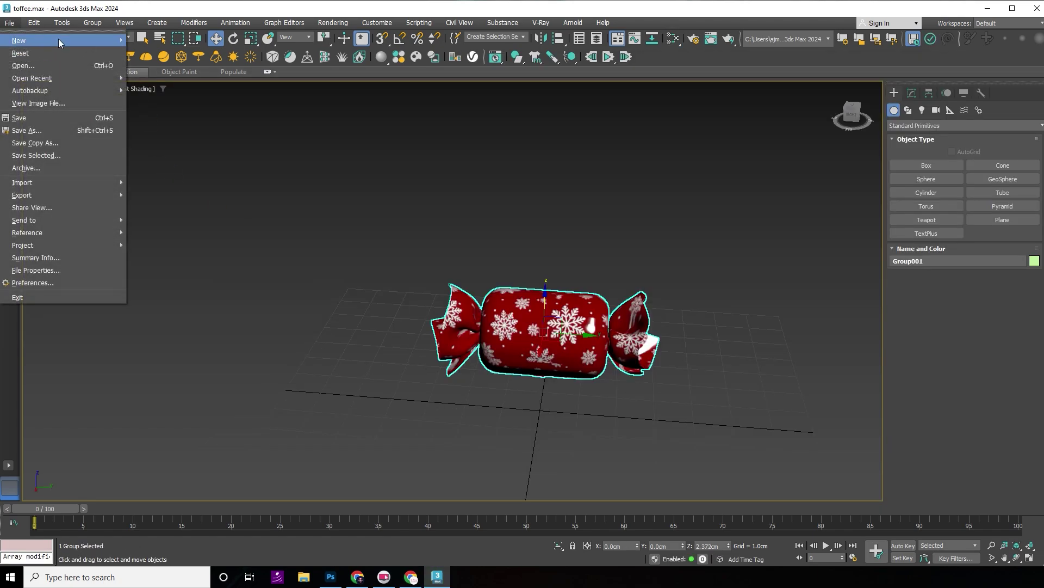
{"action": "left_click", "coordinate": [171, 53]}
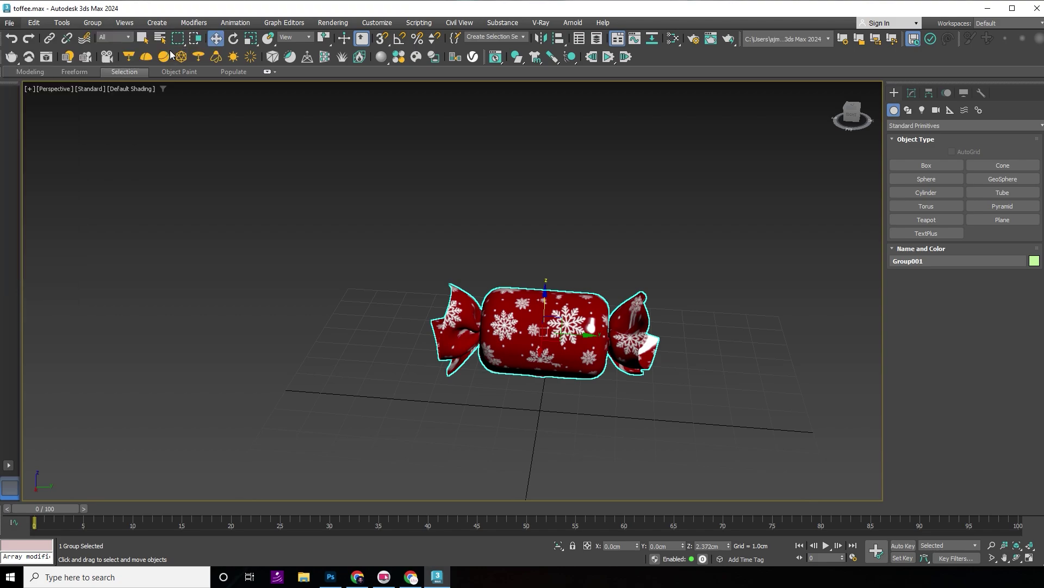
{"action": "scroll", "coordinate": [675, 245], "scroll_direction": "down", "scroll_amount": 3}
{"action": "double_click", "coordinate": [681, 344]}
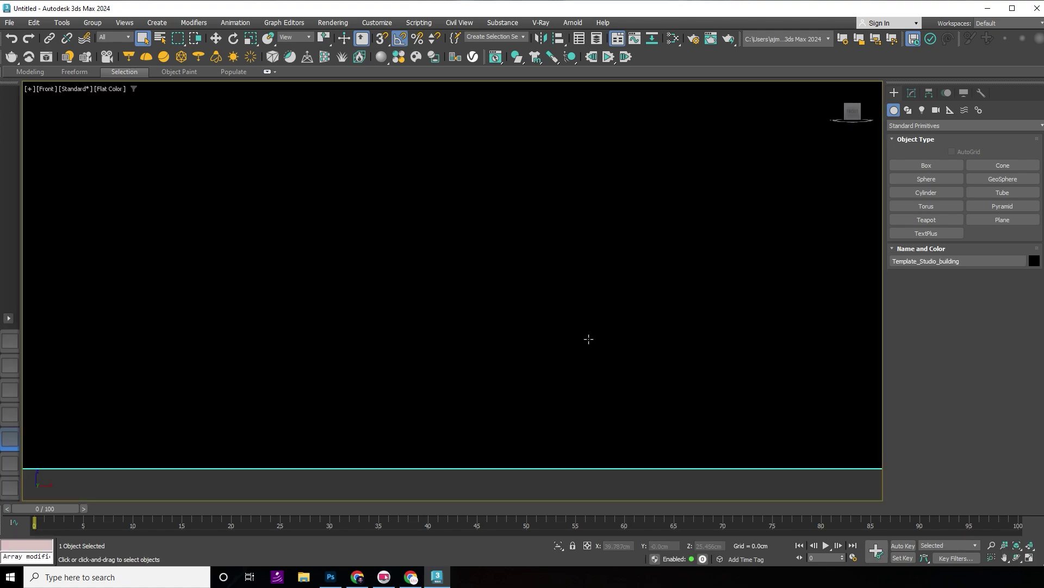
Step: Unhide all objects and delete the ART Studio text and its stand box
{"action": "key", "text": "z"}
{"action": "right_click", "coordinate": [586, 335]}
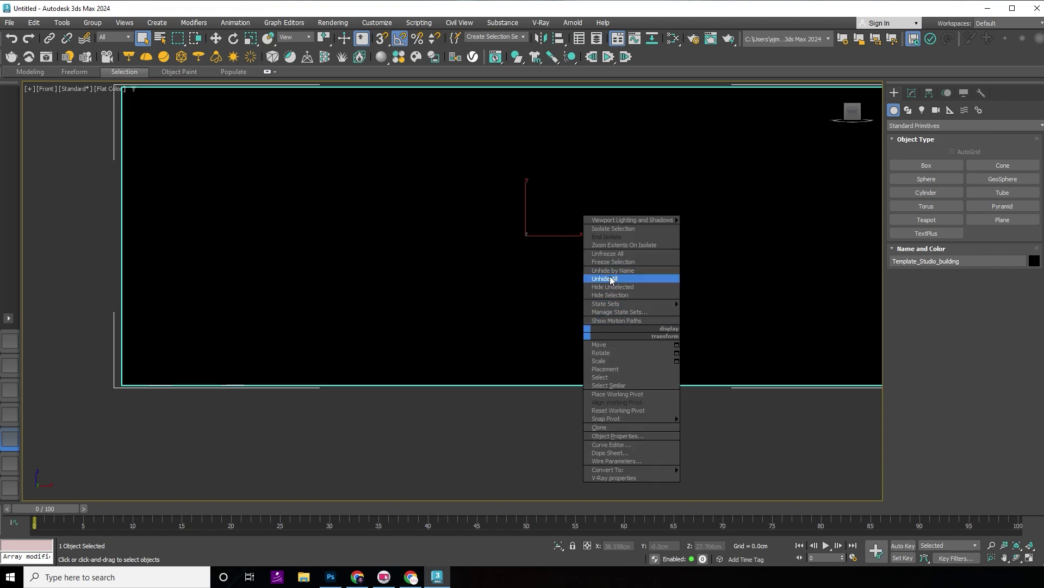
{"action": "left_click", "coordinate": [674, 299]}
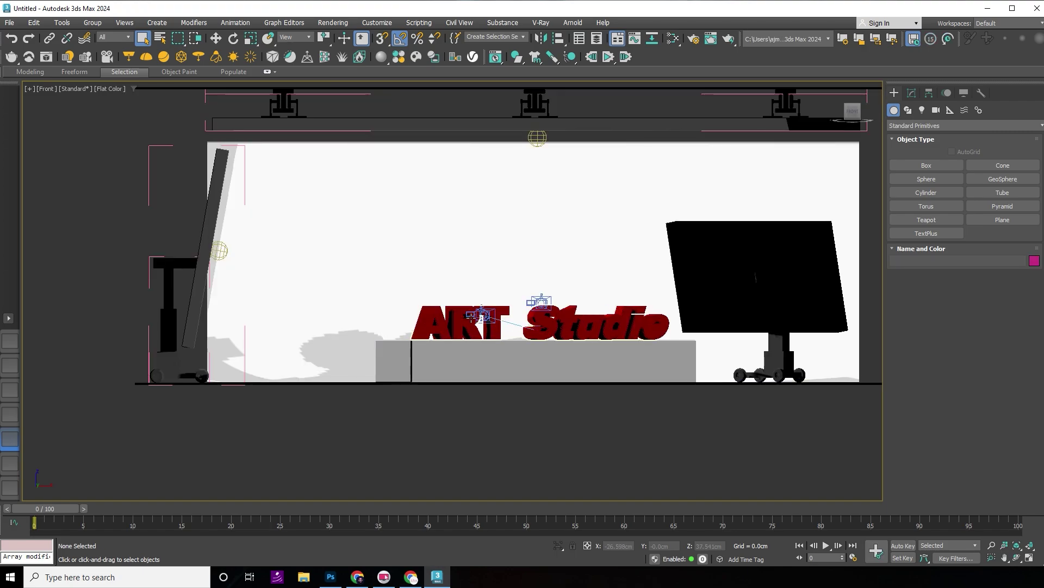
{"action": "left_click", "coordinate": [448, 335]}
{"action": "middle_click_drag", "start_coordinate": [448, 334], "coordinate": [490, 348], "text": "alt"}
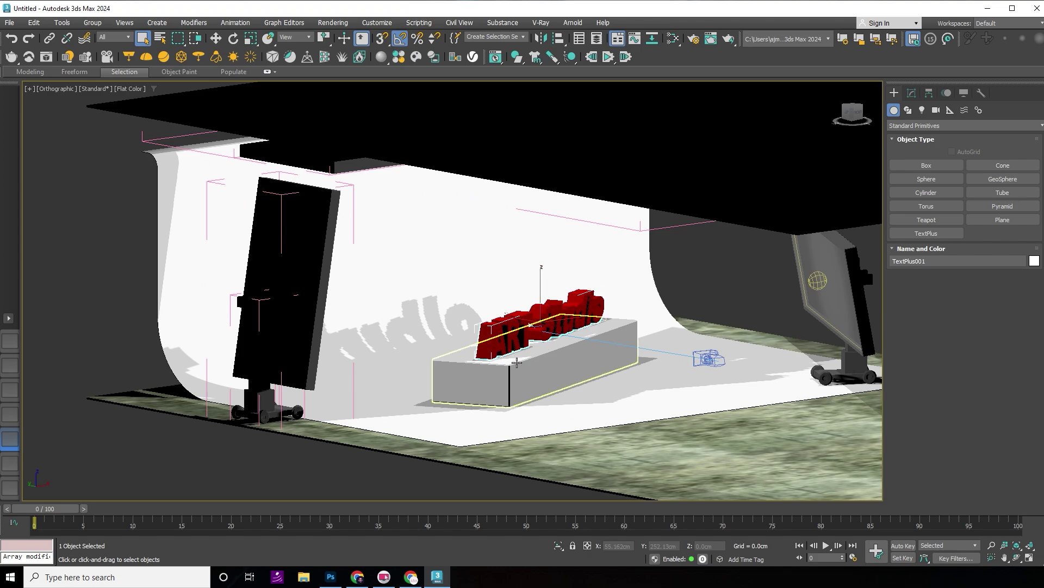
{"action": "key", "text": "Delete"}
{"action": "left_click", "coordinate": [527, 367]}
{"action": "key", "text": "Delete"}
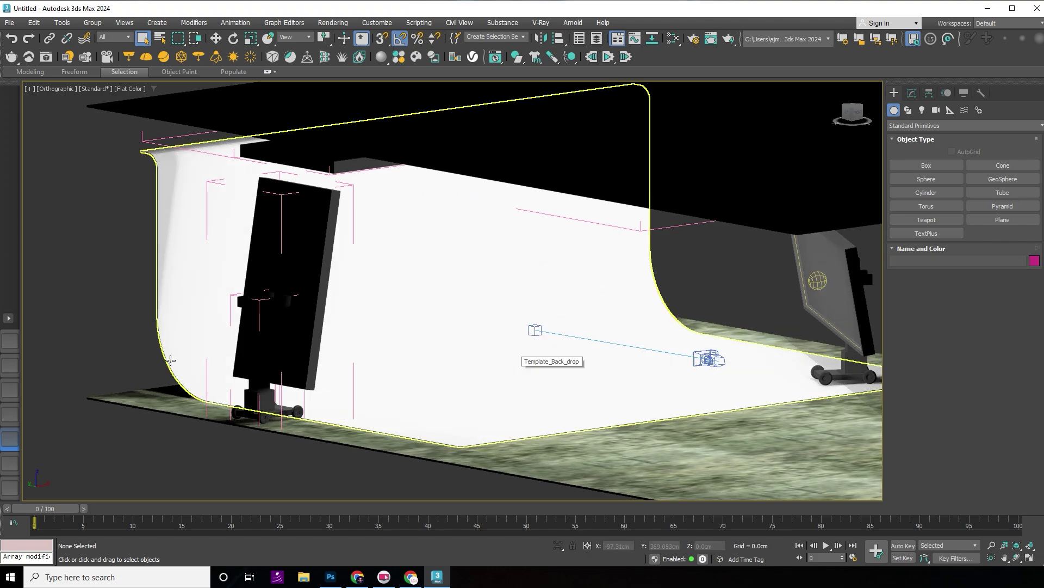
Step: Create an mParticles Flow in Particle View and play the animation to preview it
{"action": "key", "text": "6"}
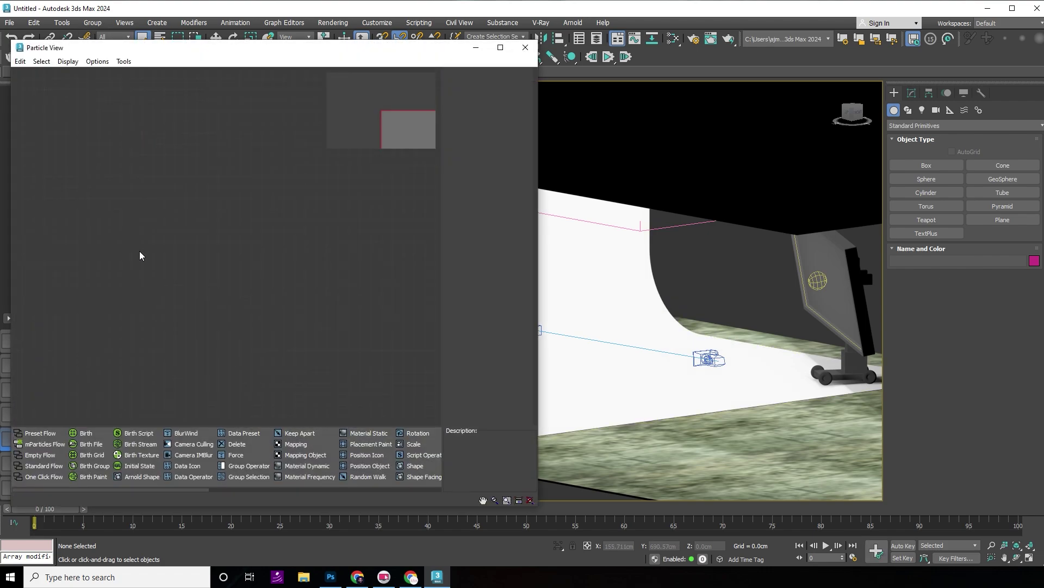
{"action": "left_click_drag", "start_coordinate": [44, 447], "coordinate": [122, 309]}
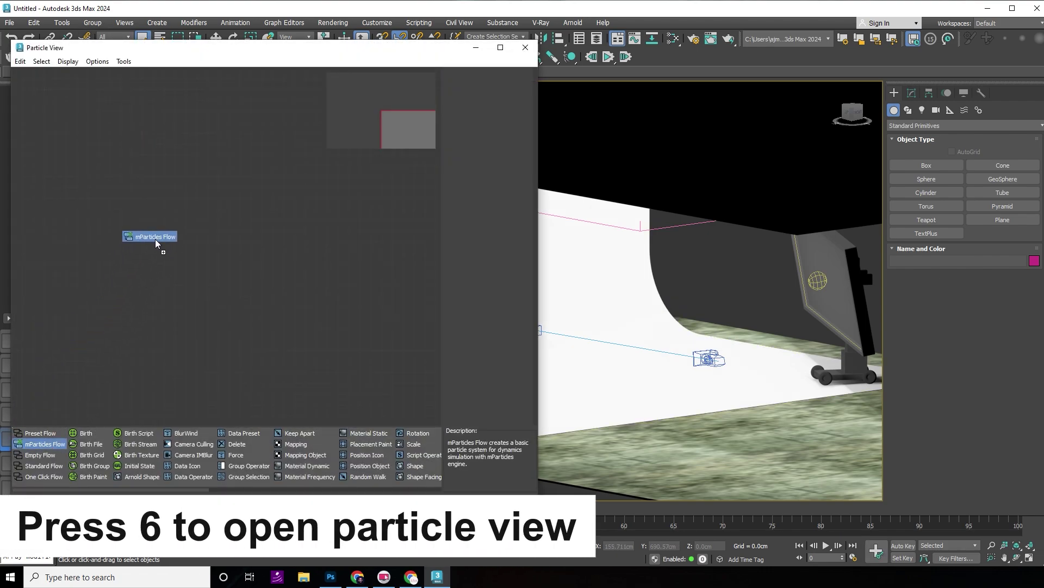
{"action": "left_click_drag", "start_coordinate": [155, 239], "coordinate": [155, 240]}
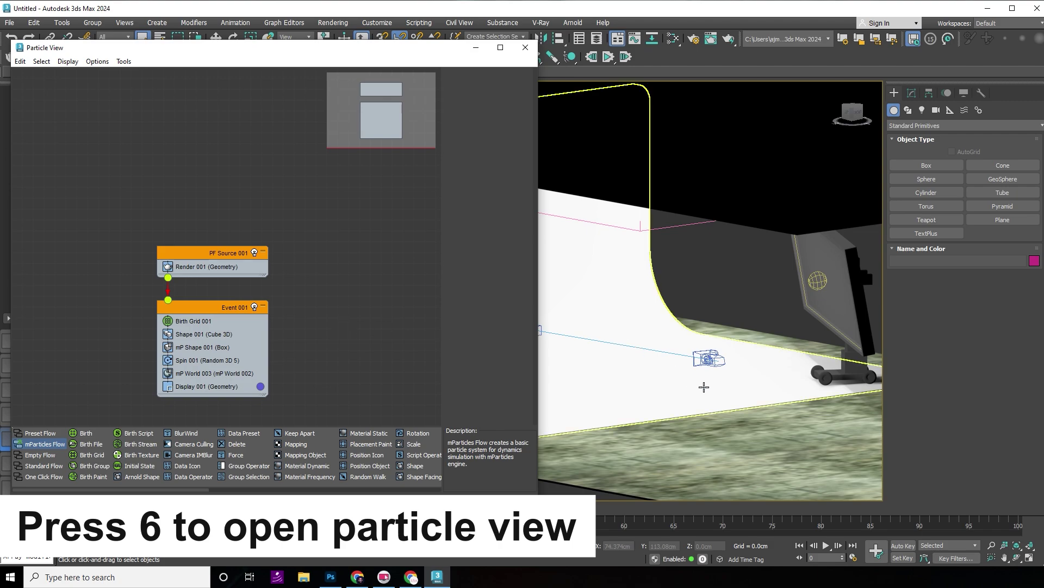
{"action": "middle_click_drag", "start_coordinate": [704, 386], "coordinate": [794, 422], "text": "alt"}
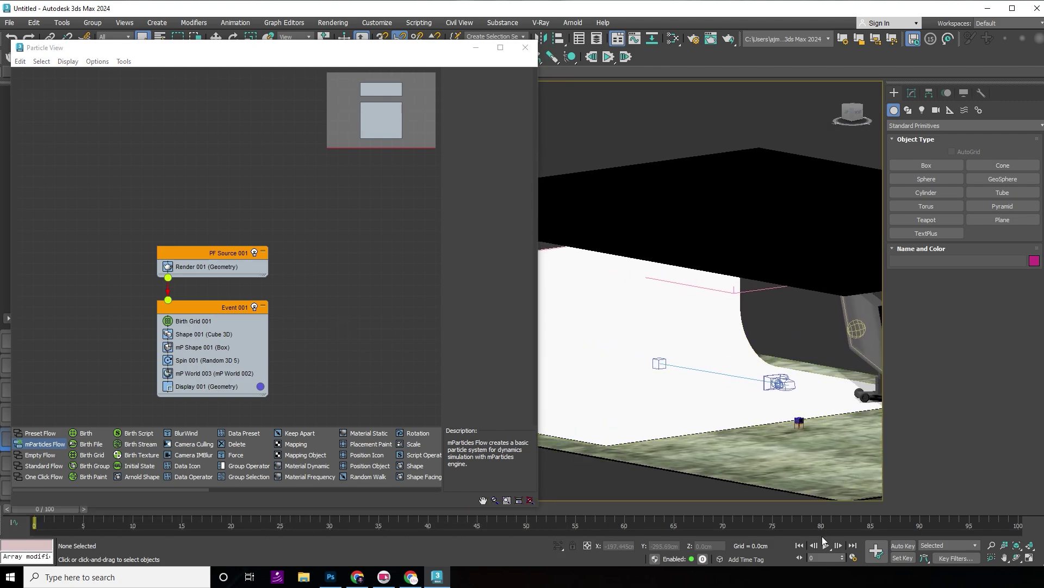
{"action": "left_click", "coordinate": [827, 545]}
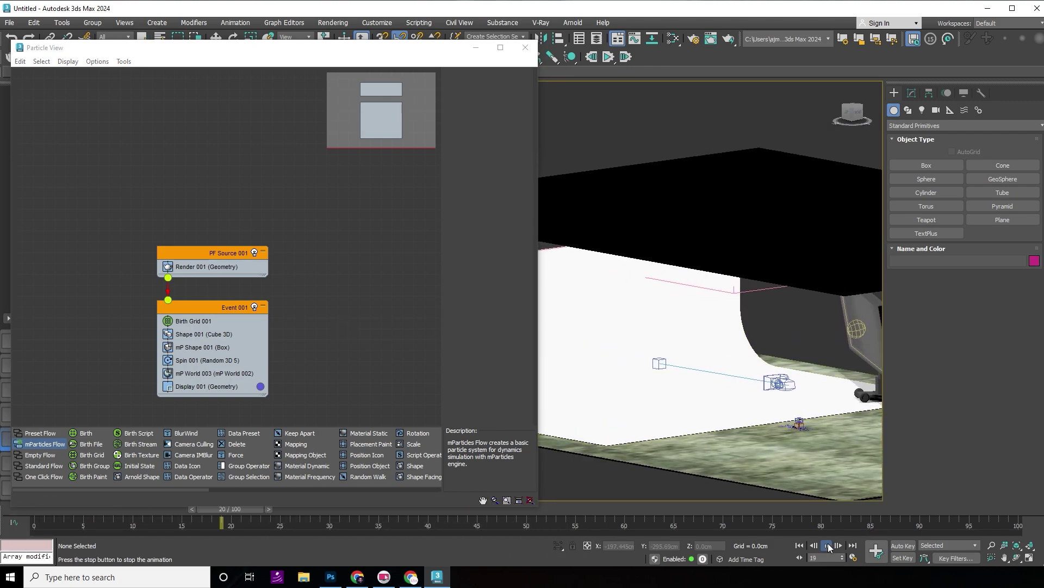
Step: Isolate the mP World helper and inspect the scene from the top view
{"action": "scroll", "coordinate": [799, 425], "scroll_direction": "up", "scroll_amount": 5}
{"action": "left_click", "coordinate": [786, 420]}
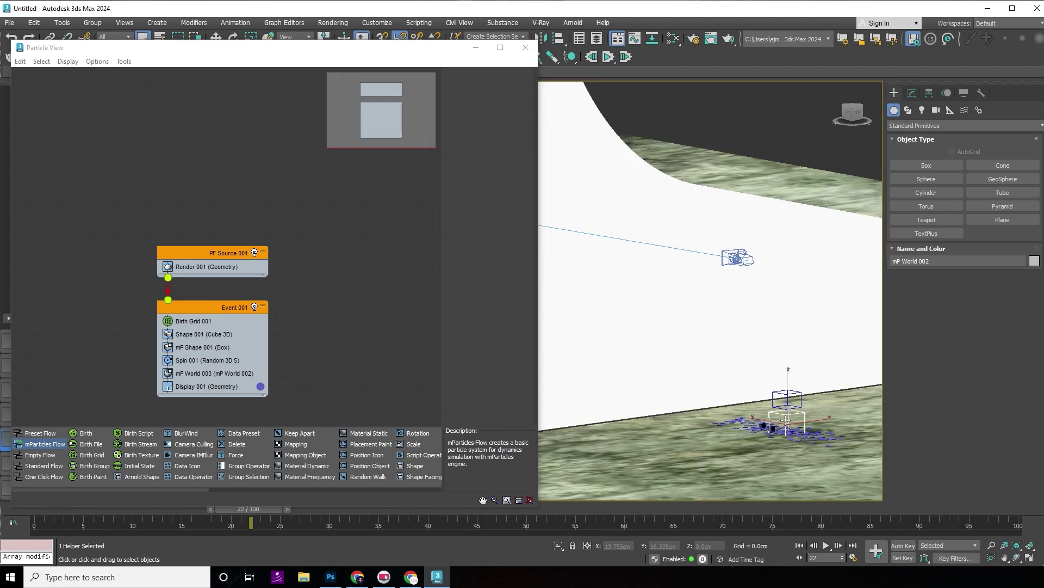
{"action": "scroll", "coordinate": [795, 482], "scroll_direction": "up", "scroll_amount": 5}
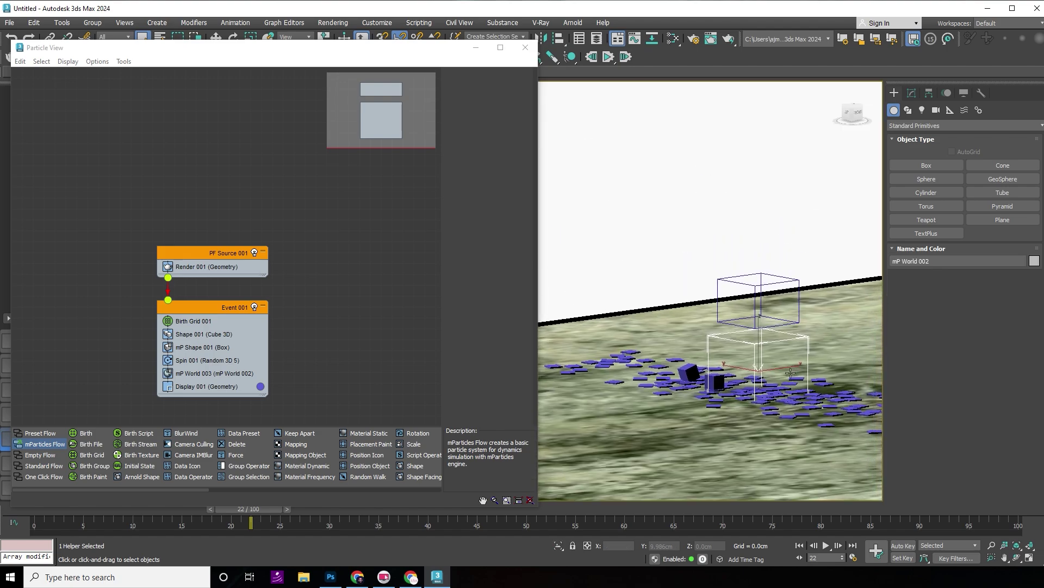
{"action": "middle_click_drag", "start_coordinate": [733, 303], "coordinate": [730, 292], "text": "alt"}
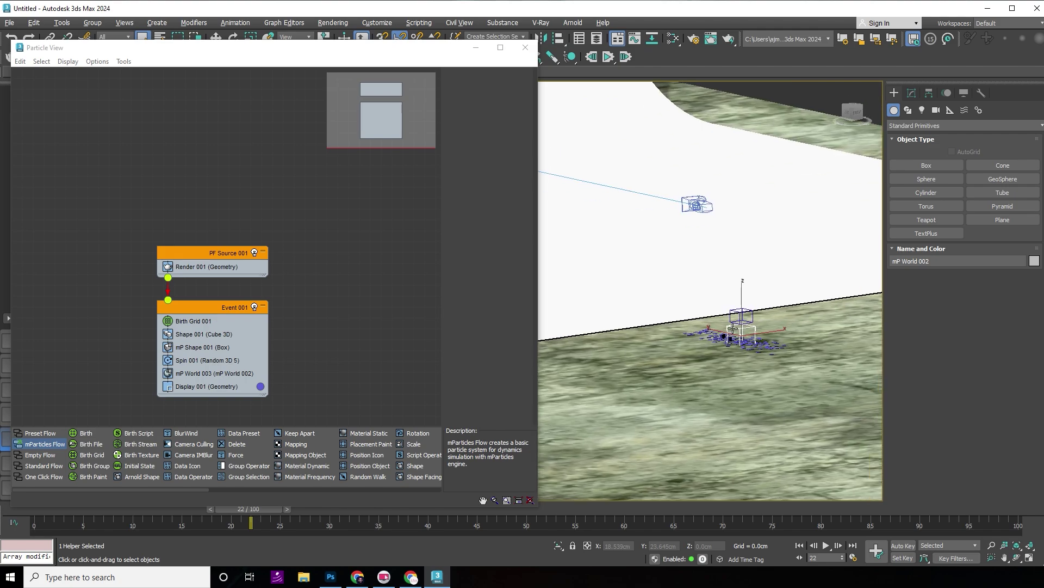
{"action": "key", "text": "alt+q"}
{"action": "scroll", "coordinate": [722, 340], "scroll_direction": "down", "scroll_amount": 3}
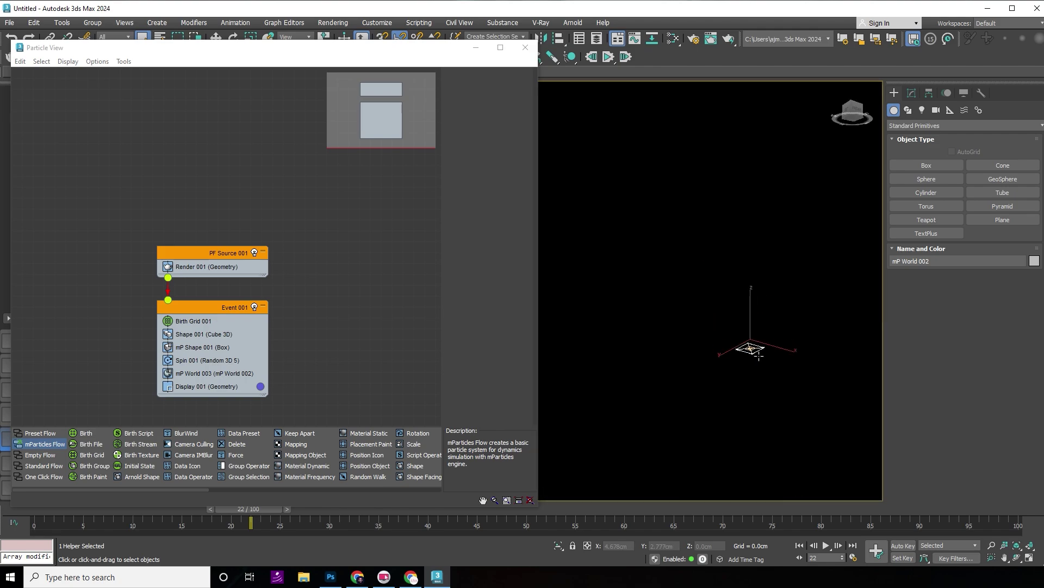
{"action": "key", "text": "t"}
{"action": "key", "text": "alt+q"}
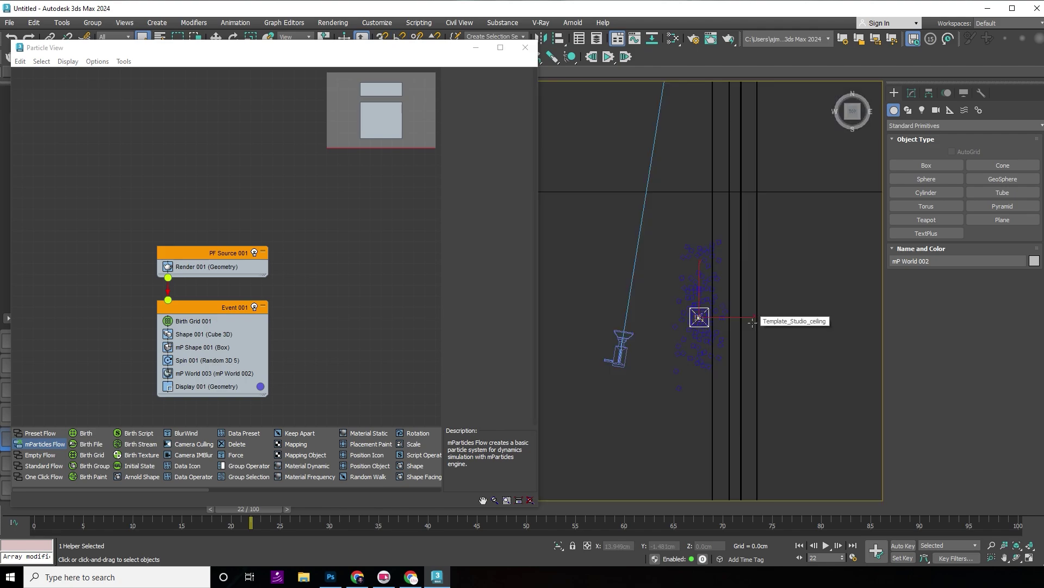
{"action": "scroll", "coordinate": [699, 316], "scroll_direction": "up", "scroll_amount": 5}
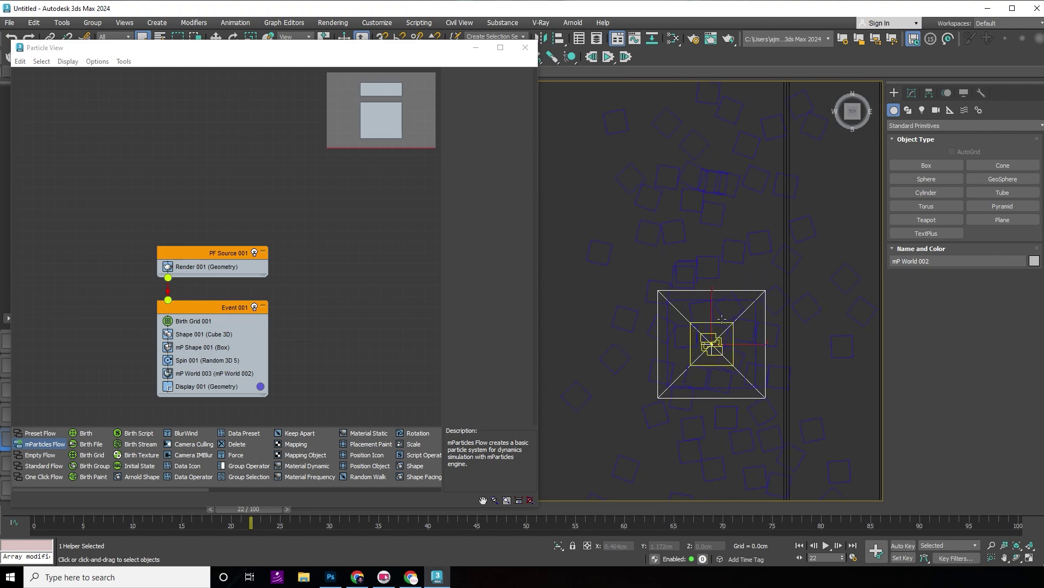
Step: Select the PF Source 001 emitter with the Move tool active
{"action": "left_click", "coordinate": [722, 322]}
{"action": "scroll", "coordinate": [722, 321], "scroll_direction": "down", "scroll_amount": 2}
{"action": "scroll", "coordinate": [722, 321], "scroll_direction": "down", "scroll_amount": 3}
{"action": "scroll", "coordinate": [722, 322], "scroll_direction": "down", "scroll_amount": 2}
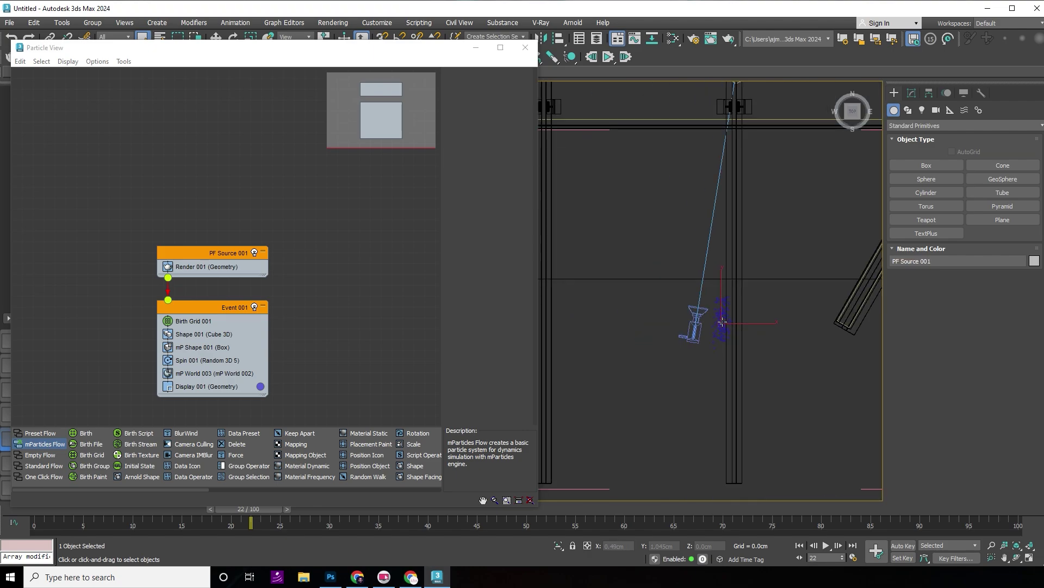
{"action": "key", "text": "w"}
{"action": "middle_click_drag", "start_coordinate": [719, 290], "coordinate": [685, 326]}
Step: Align PF Source 001 to the template object, centred in X and Y Position
{"action": "key", "text": "alt+a"}
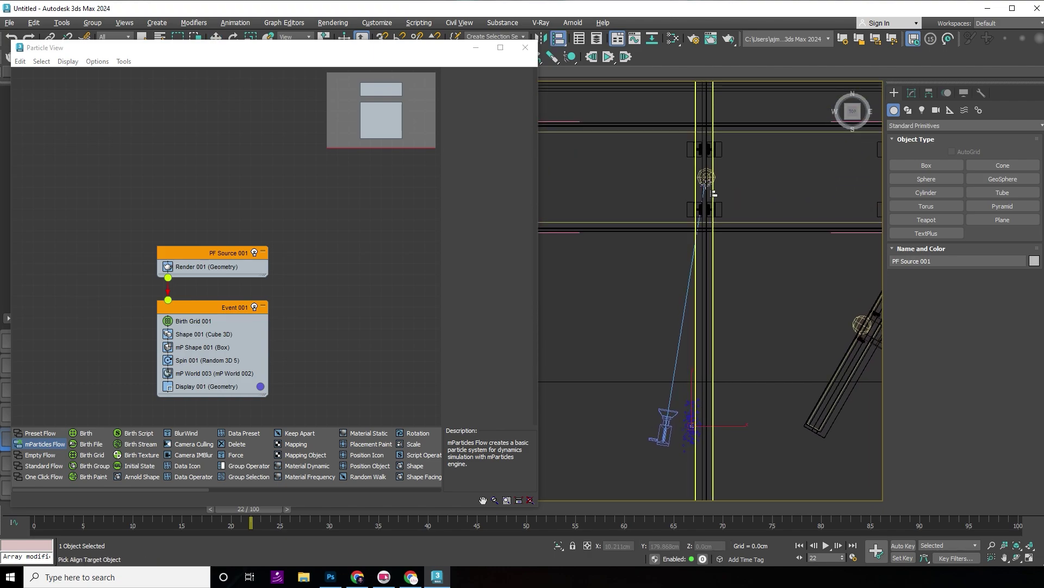
{"action": "scroll", "coordinate": [710, 166], "scroll_direction": "up", "scroll_amount": 2}
{"action": "scroll", "coordinate": [711, 164], "scroll_direction": "up", "scroll_amount": 2}
{"action": "scroll", "coordinate": [711, 163], "scroll_direction": "up", "scroll_amount": 2}
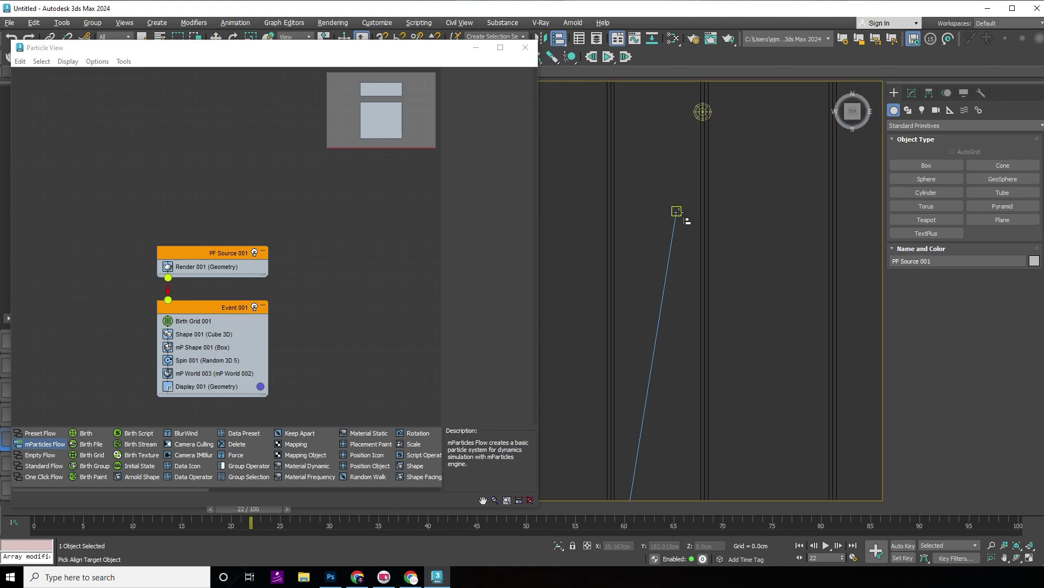
{"action": "left_click", "coordinate": [683, 218]}
{"action": "left_click", "coordinate": [494, 220]}
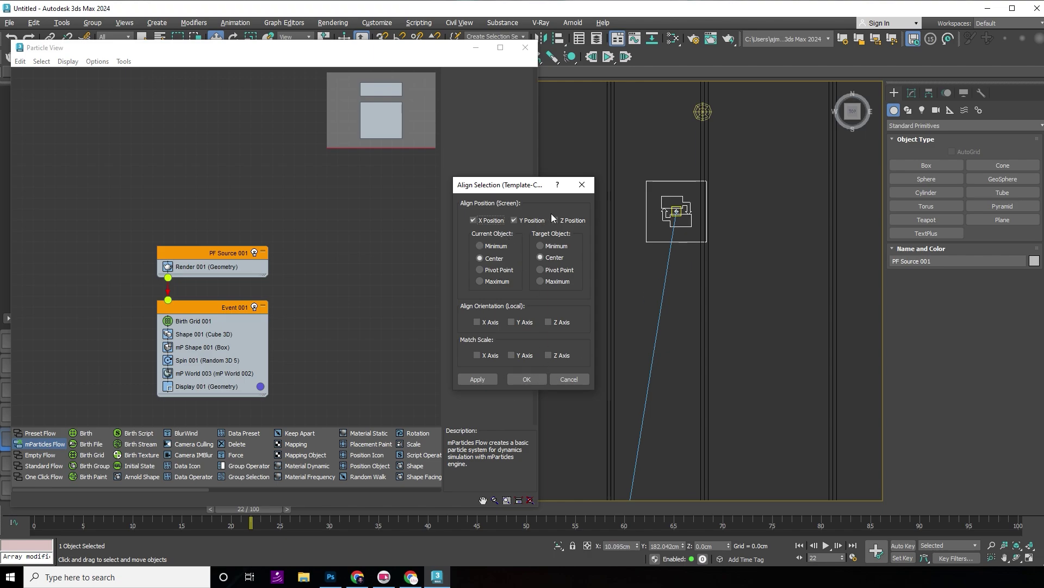
{"action": "left_click", "coordinate": [527, 381]}
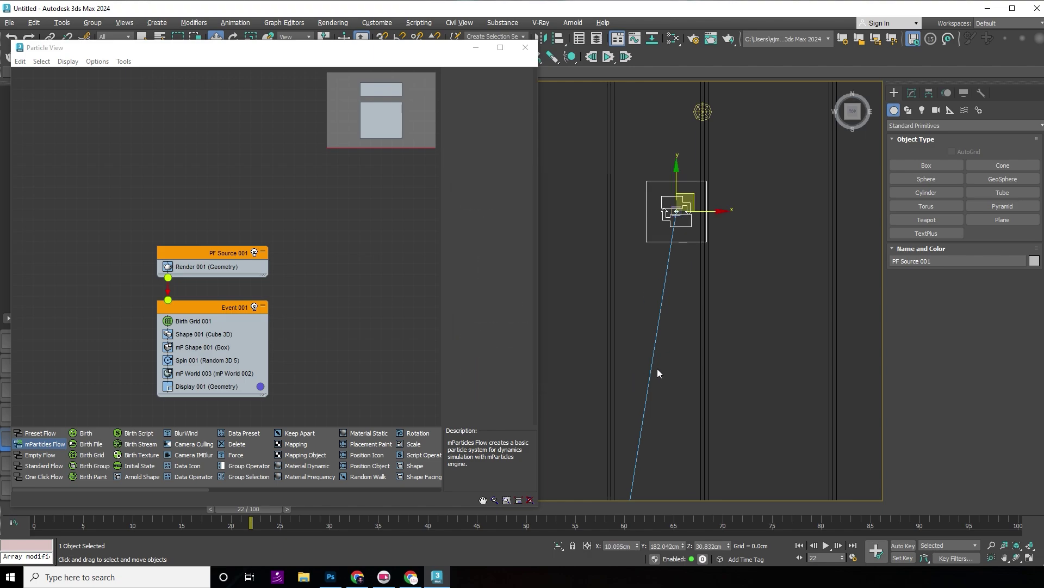
{"action": "mouse_move", "coordinate": [657, 368]}
{"action": "middle_mouse_down", "text": "alt"}
{"action": "mouse_move", "coordinate": [671, 324]}
{"action": "mouse_move", "coordinate": [659, 315]}
{"action": "mouse_move", "coordinate": [716, 335]}
{"action": "mouse_move", "coordinate": [670, 228]}
{"action": "middle_mouse_up", "text": "alt"}
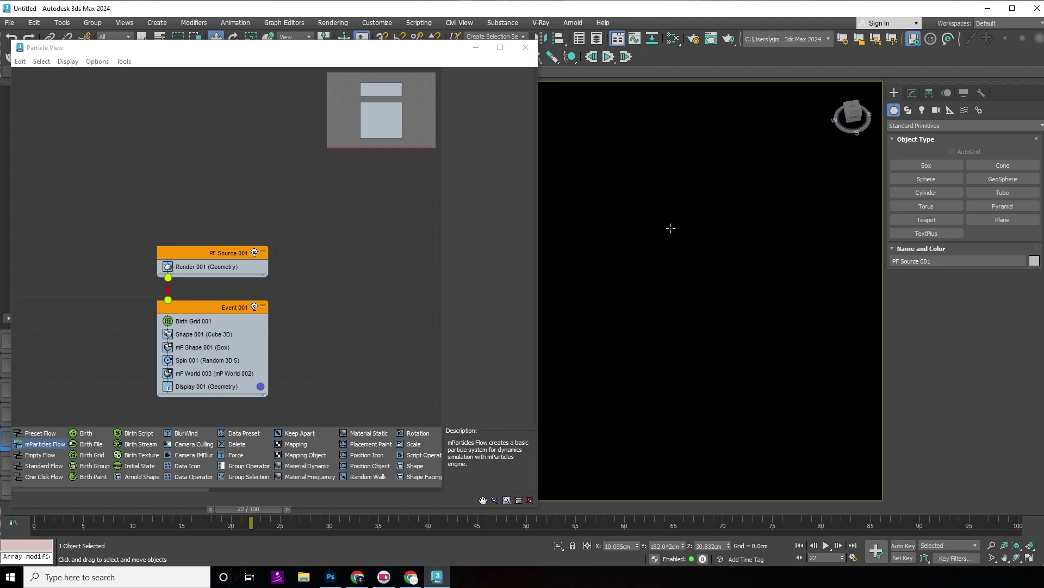
Step: Minimize Particle View and switch the viewport to Default Shading
{"action": "left_click", "coordinate": [476, 48]}
{"action": "scroll", "coordinate": [564, 303], "scroll_direction": "down", "scroll_amount": 3}
{"action": "scroll", "coordinate": [572, 283], "scroll_direction": "down", "scroll_amount": 3}
{"action": "scroll", "coordinate": [572, 261], "scroll_direction": "down", "scroll_amount": 2}
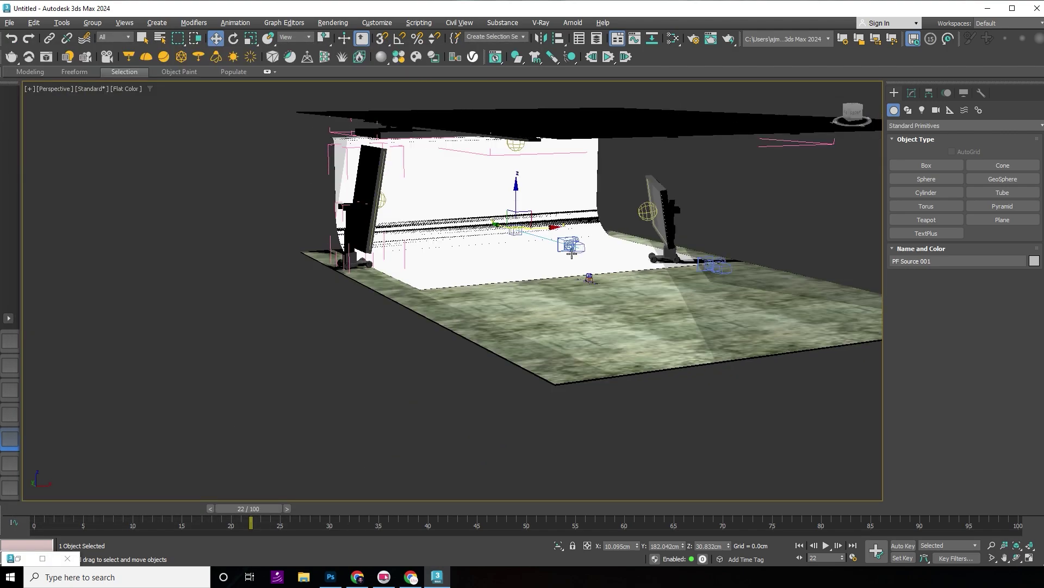
{"action": "left_click", "coordinate": [126, 88]}
{"action": "left_click", "coordinate": [161, 100]}
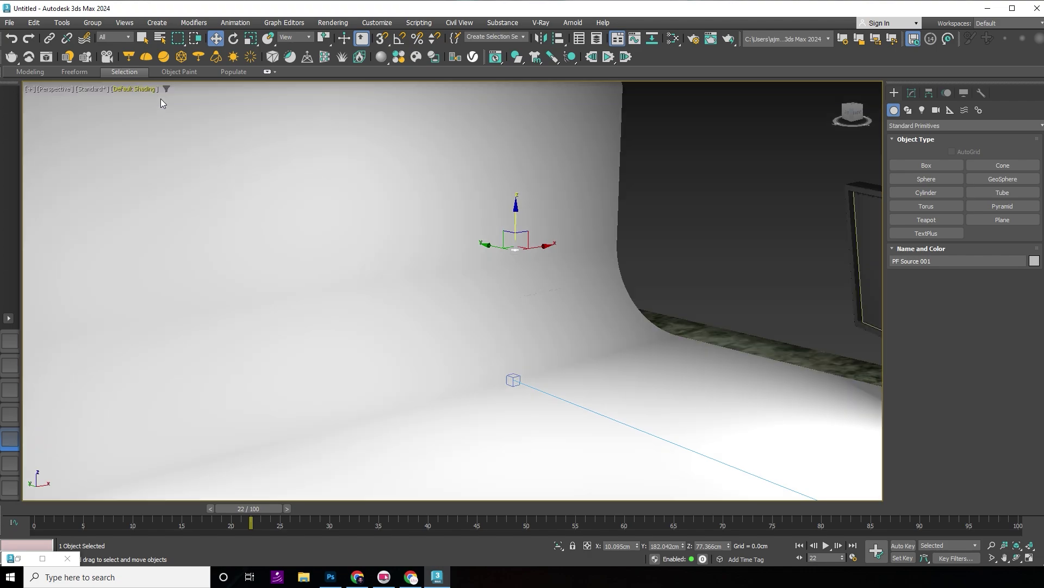
{"action": "scroll", "coordinate": [517, 224], "scroll_direction": "up", "scroll_amount": 3}
{"action": "scroll", "coordinate": [515, 244], "scroll_direction": "down", "scroll_amount": 2}
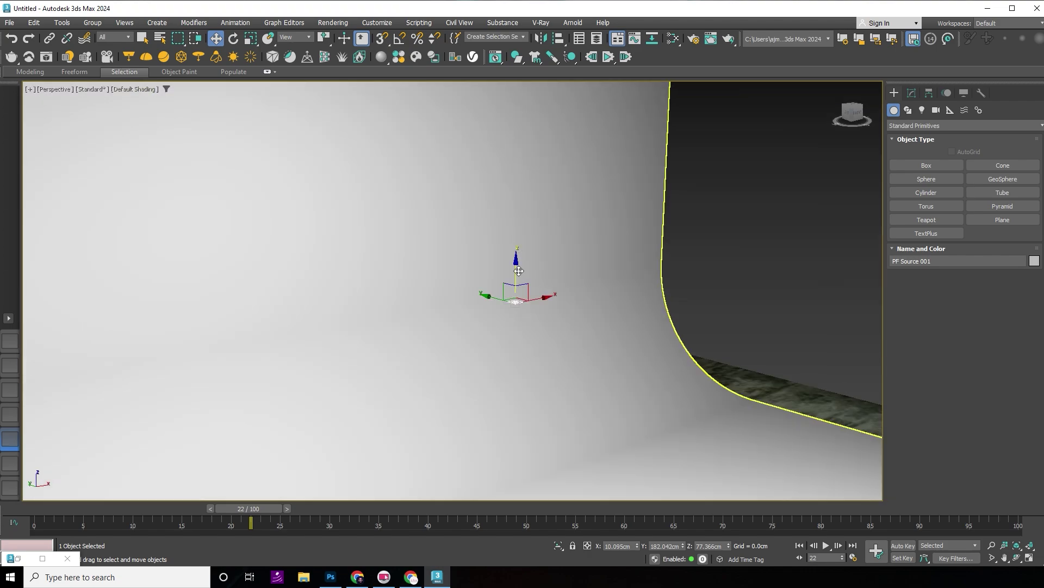
Step: Raise the PF Source emitter above the backdrop and scale it up
{"action": "mouse_move", "coordinate": [519, 270]}
{"action": "left_mouse_down"}
{"action": "mouse_move", "coordinate": [517, 224]}
{"action": "mouse_move", "coordinate": [413, 294]}
{"action": "left_mouse_up"}
{"action": "key", "text": "r"}
{"action": "scroll", "coordinate": [485, 380], "scroll_direction": "down", "scroll_amount": 3}
{"action": "scroll", "coordinate": [495, 368], "scroll_direction": "down", "scroll_amount": 4}
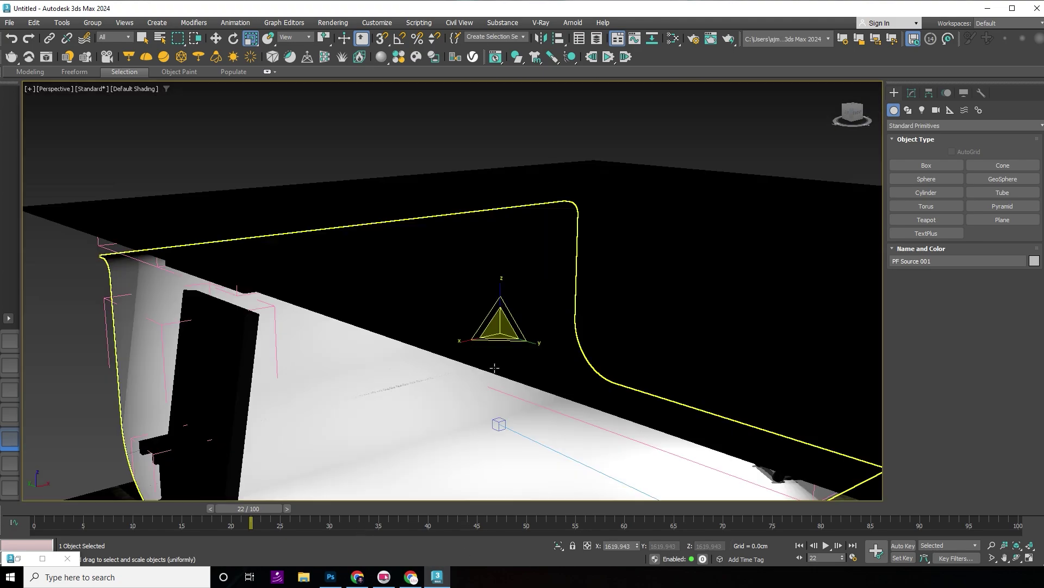
{"action": "scroll", "coordinate": [495, 368], "scroll_direction": "down", "scroll_amount": 4}
{"action": "middle_click_drag", "start_coordinate": [494, 368], "coordinate": [602, 237], "text": "alt"}
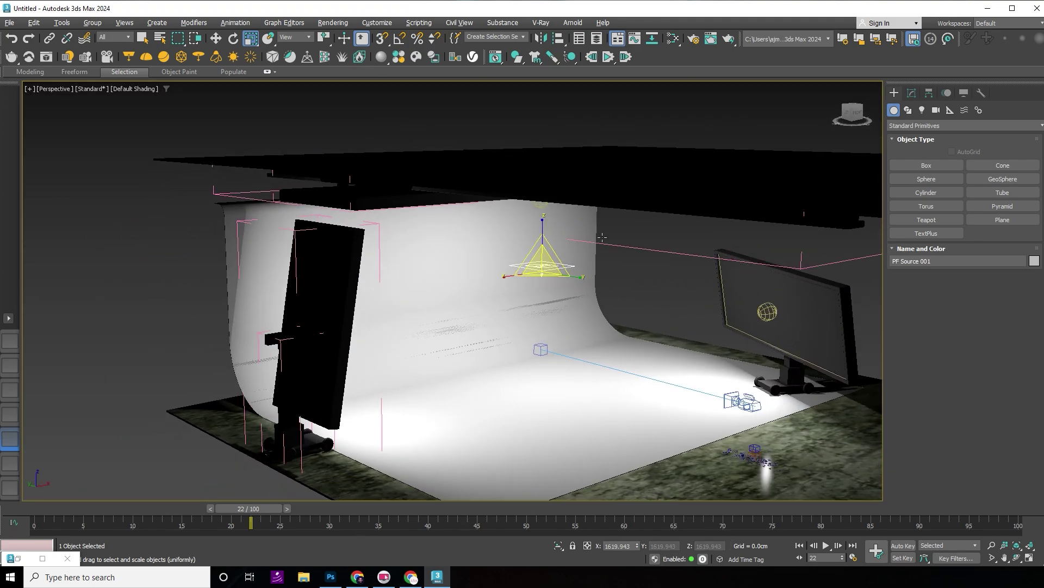
{"action": "scroll", "coordinate": [602, 237], "scroll_direction": "up", "scroll_amount": 1}
{"action": "key", "text": "6"}
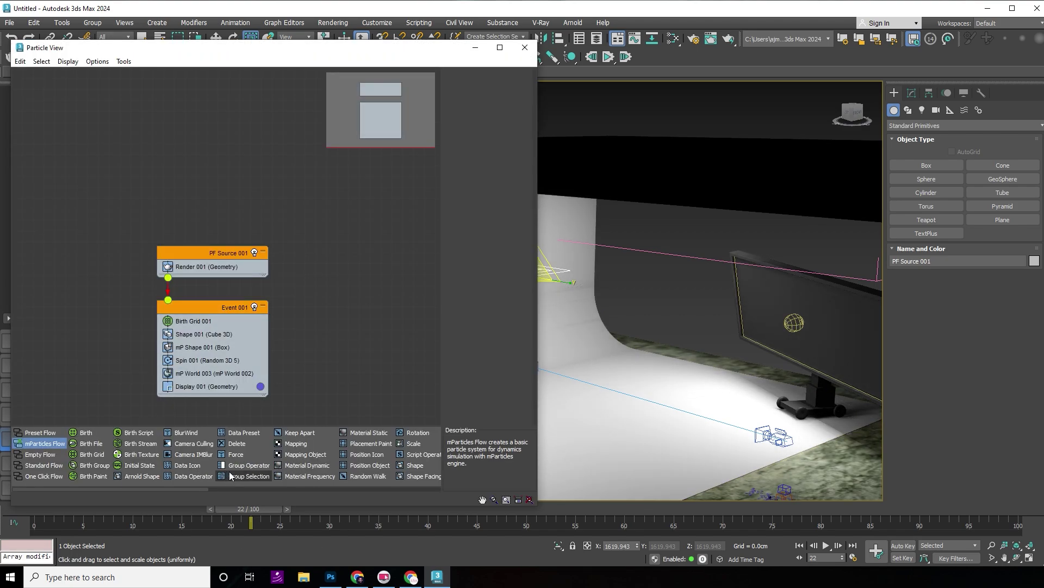
Step: Add Position Icon to Event 001 below Birth Grid and preview the falling particles
{"action": "left_click_drag", "start_coordinate": [360, 458], "coordinate": [226, 333]}
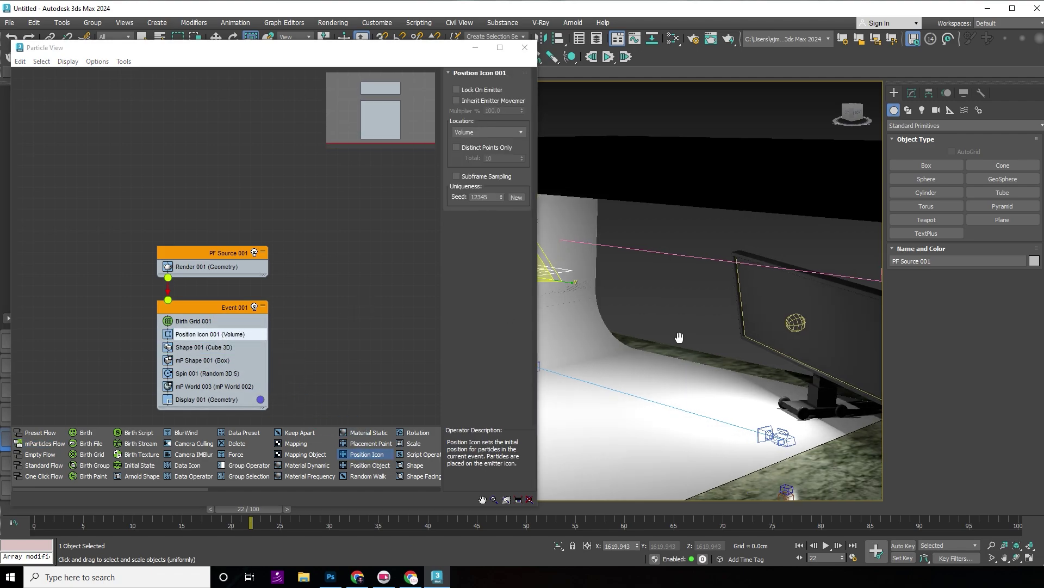
{"action": "key", "text": "z"}
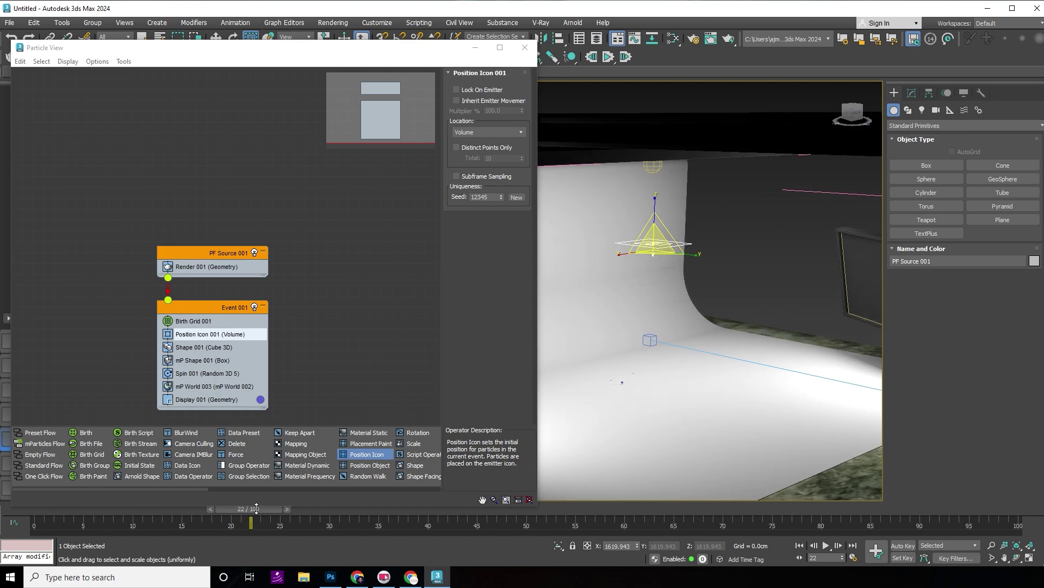
{"action": "left_click", "coordinate": [798, 545]}
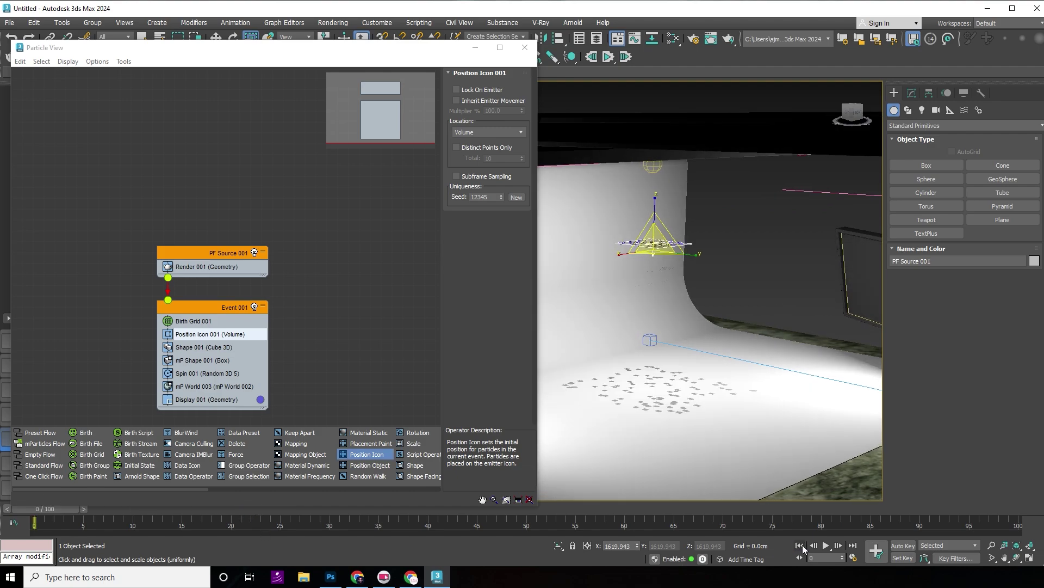
{"action": "left_click", "coordinate": [827, 545]}
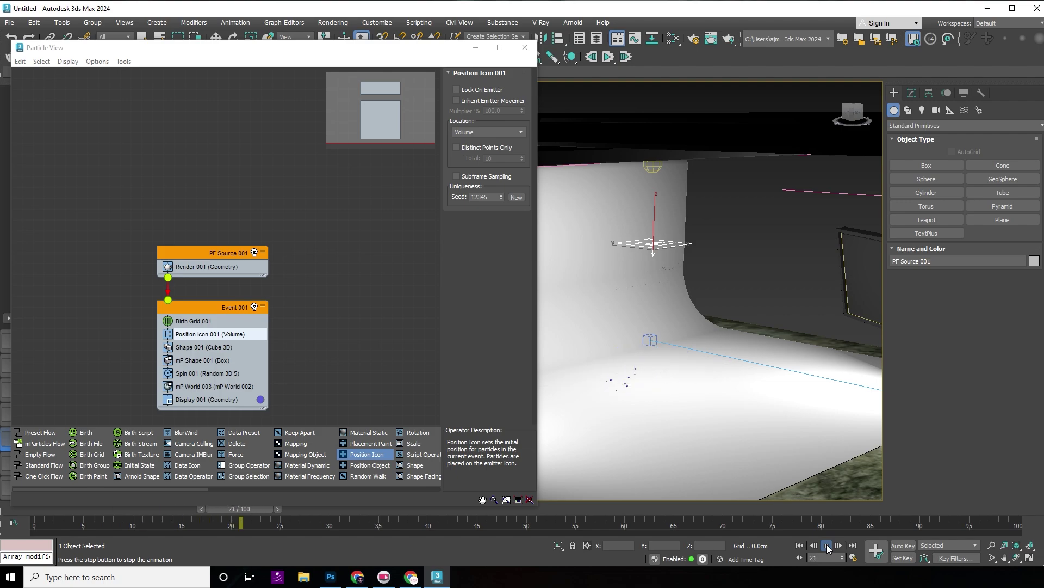
{"action": "left_click", "coordinate": [826, 545]}
{"action": "left_click", "coordinate": [799, 545]}
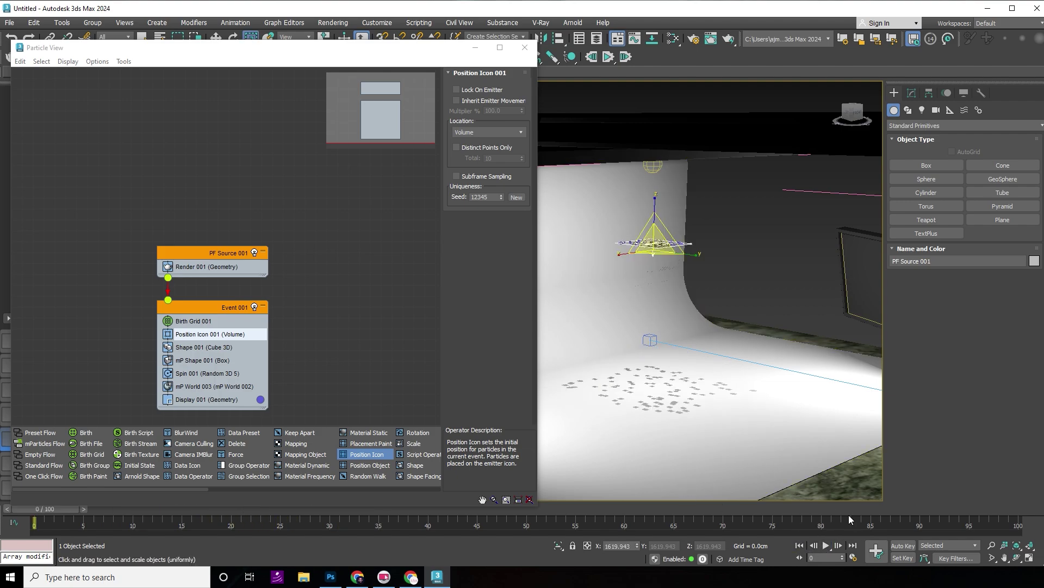
{"action": "left_click", "coordinate": [826, 545]}
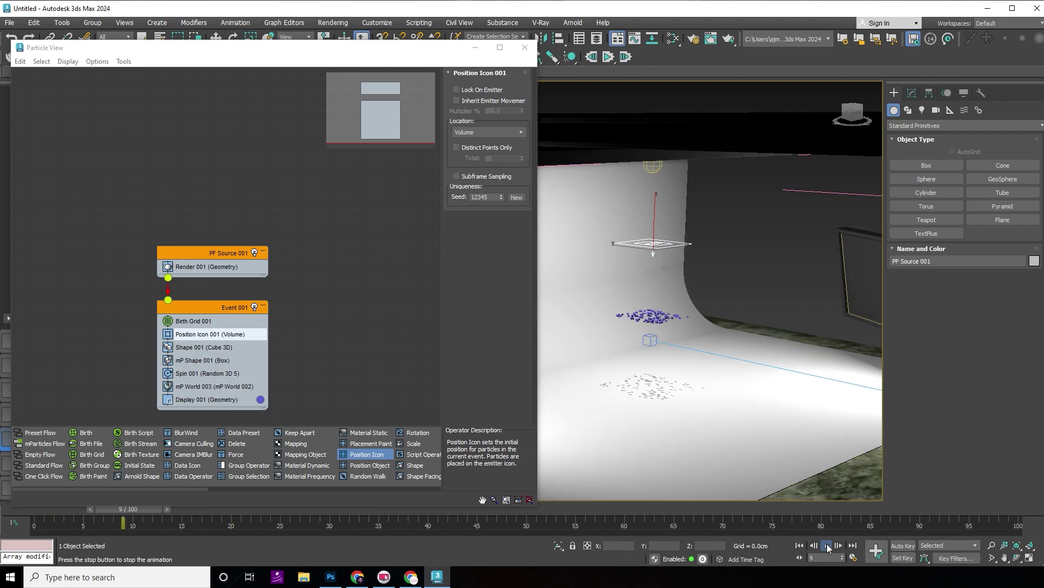
{"action": "left_click", "coordinate": [827, 545]}
{"action": "key", "text": "Home"}
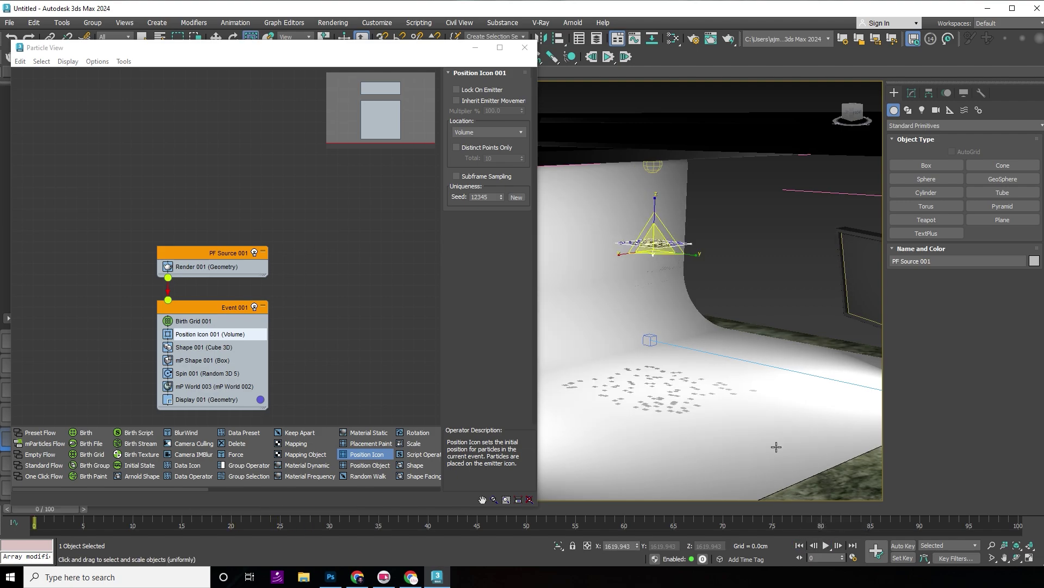
{"action": "left_click", "coordinate": [777, 446]}
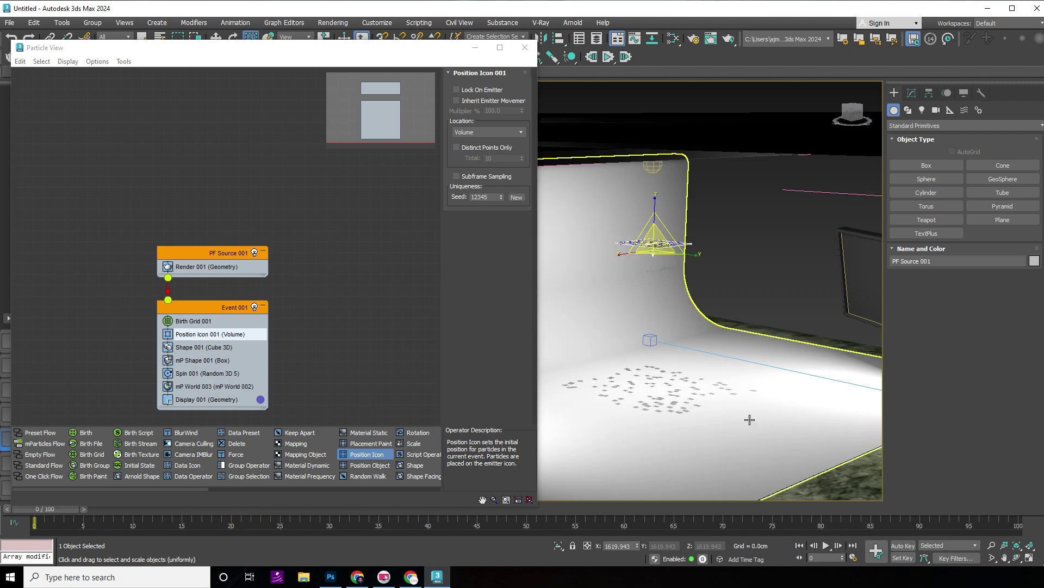
Step: Give Template_Back_drop an active PFlow Collision Shape (WSM) modifier
{"action": "left_click", "coordinate": [912, 94]}
{"action": "left_click", "coordinate": [921, 121]}
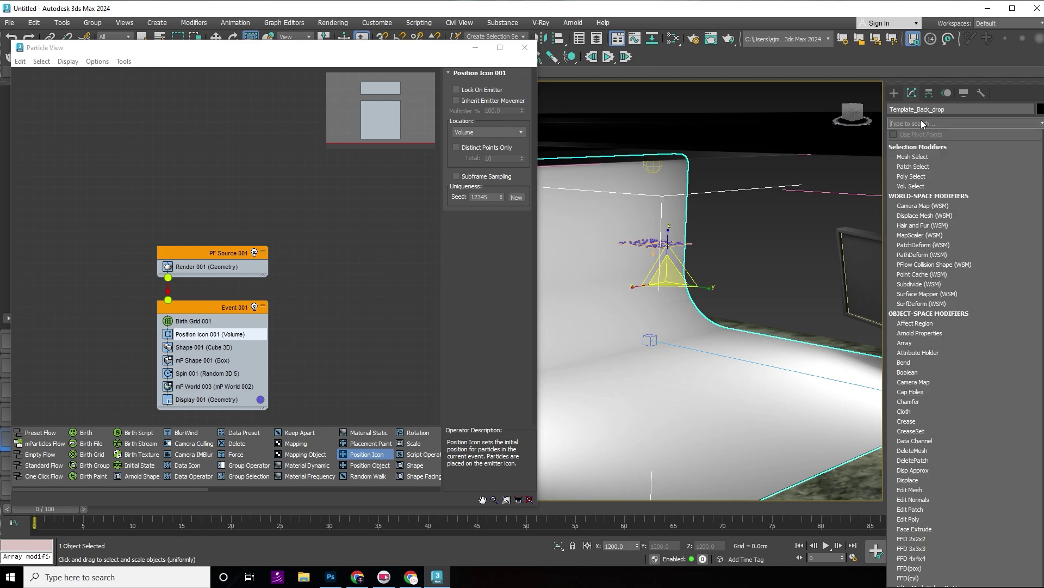
{"action": "type", "text": "pf"}
{"action": "key", "text": "Return"}
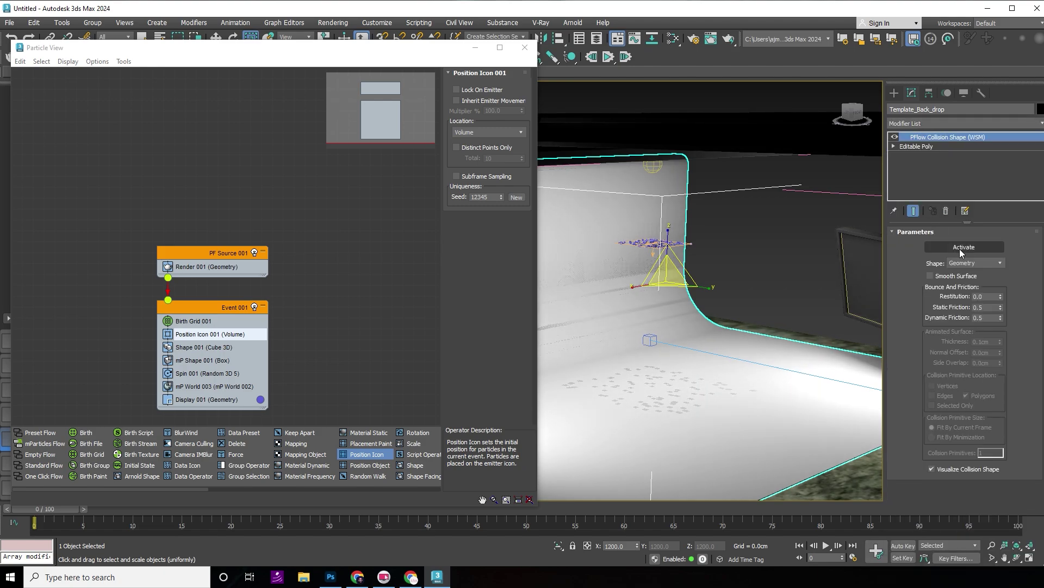
{"action": "left_click", "coordinate": [960, 247]}
{"action": "scroll", "coordinate": [242, 463], "scroll_direction": "down", "scroll_amount": 5}
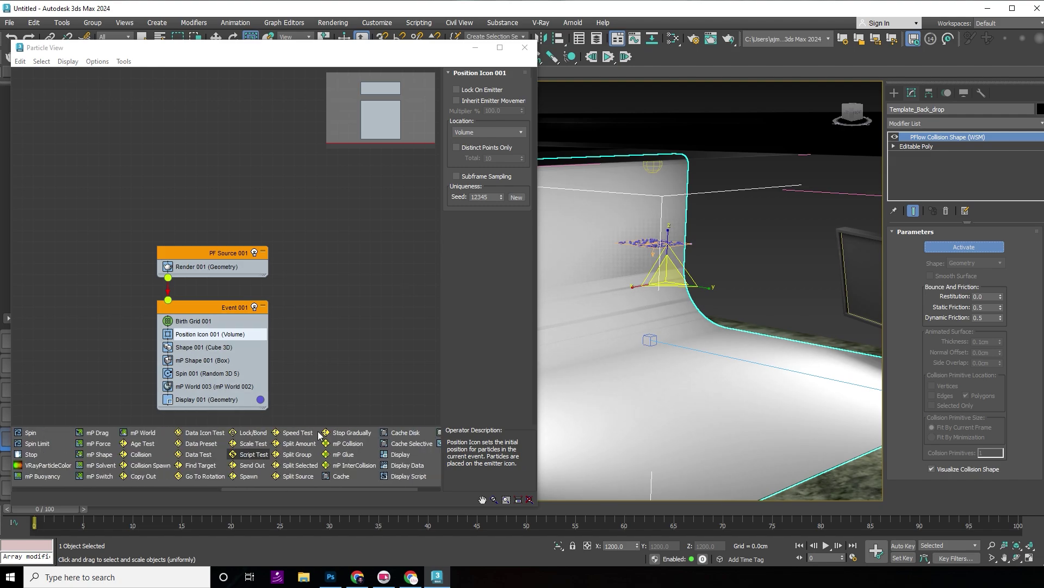
Step: Add mP Collision to Event 001 with Template_Back_drop as deflector, then preview the fall
{"action": "left_click_drag", "start_coordinate": [344, 444], "coordinate": [203, 397]}
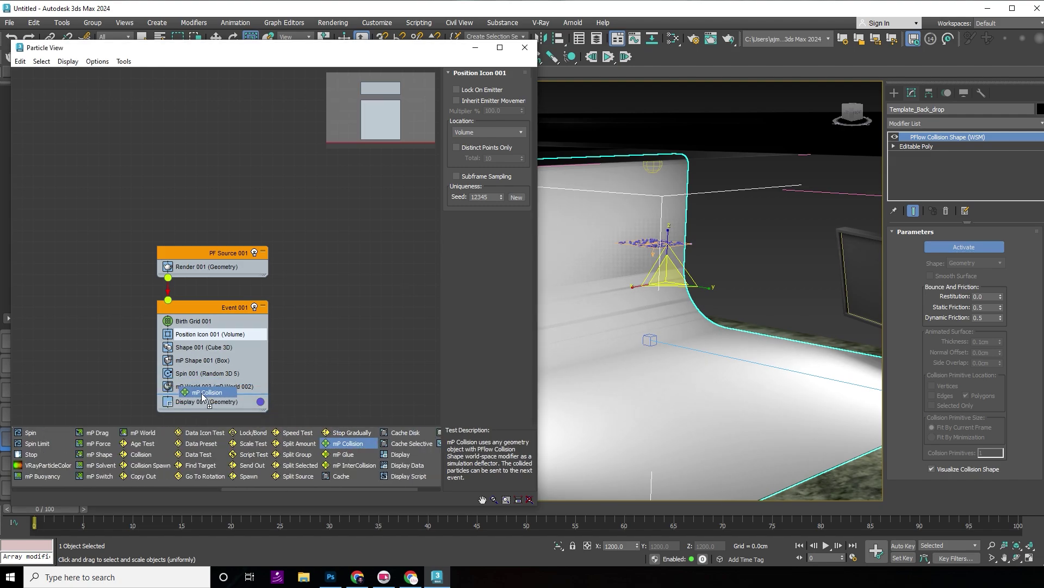
{"action": "left_click", "coordinate": [207, 400]}
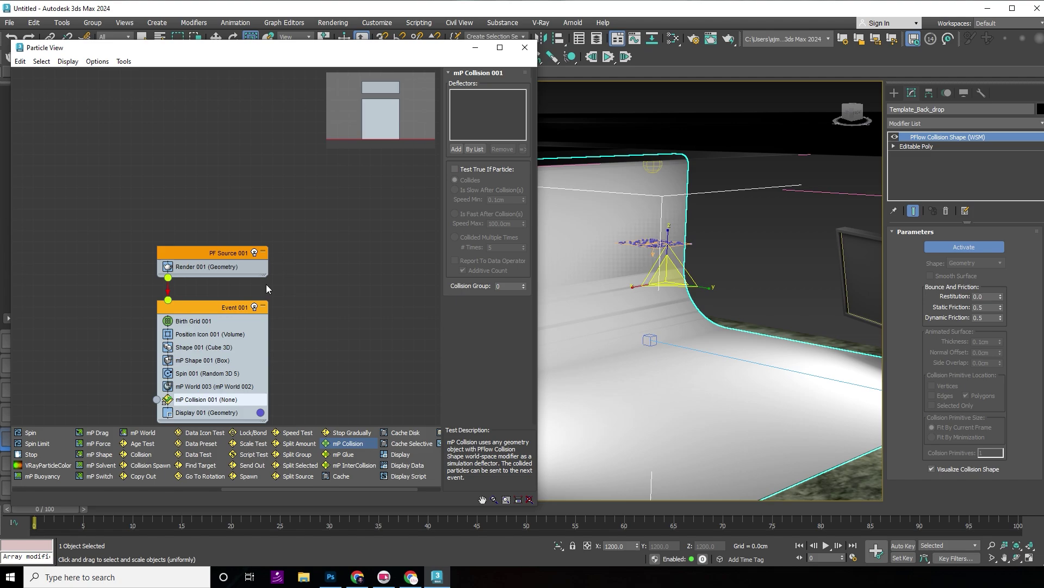
{"action": "left_click", "coordinate": [453, 152]}
{"action": "left_click", "coordinate": [590, 250]}
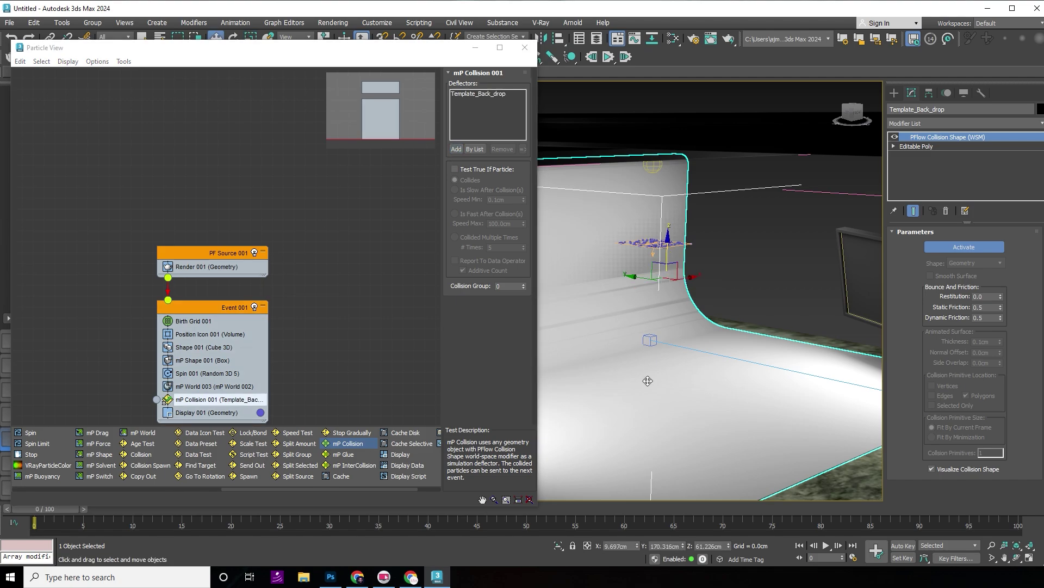
{"action": "middle_click_drag", "start_coordinate": [648, 381], "coordinate": [678, 326], "text": "alt"}
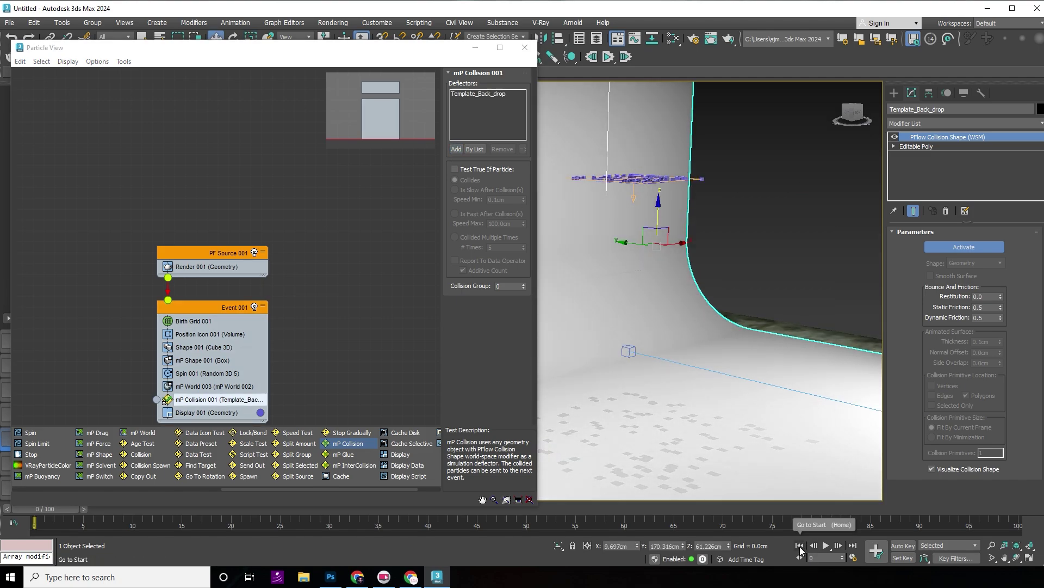
{"action": "left_click", "coordinate": [824, 548]}
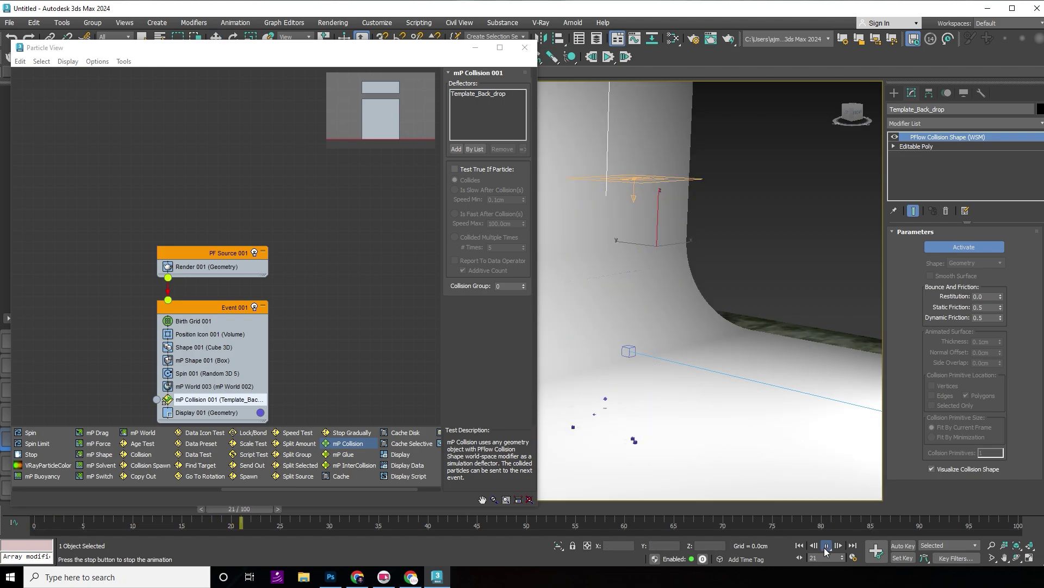
{"action": "left_click", "coordinate": [824, 547]}
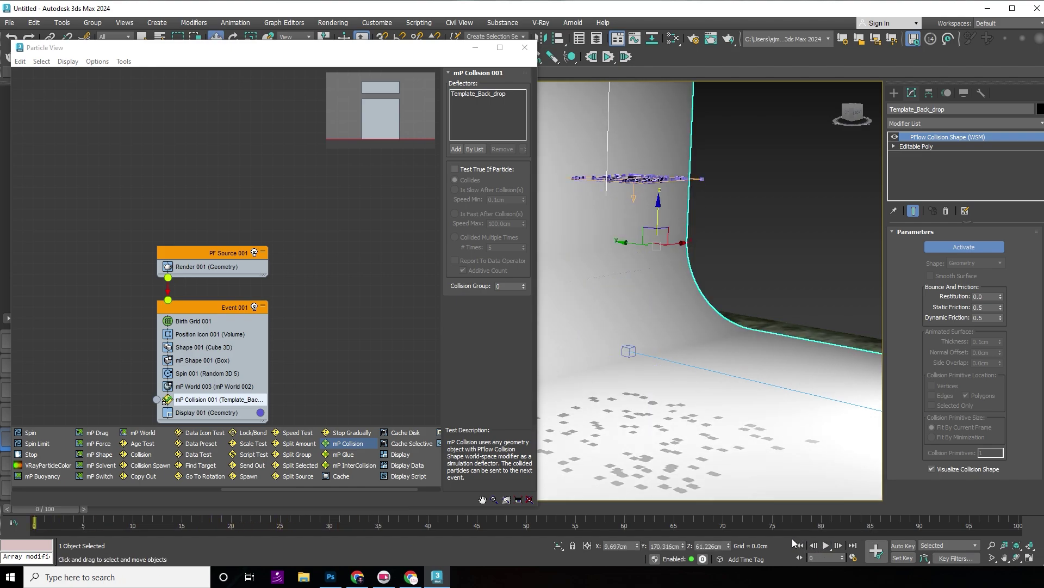
Step: Set mP World 002's Advanced Parameters Time Scale to 80% and play the slower fall
{"action": "left_click", "coordinate": [205, 388]}
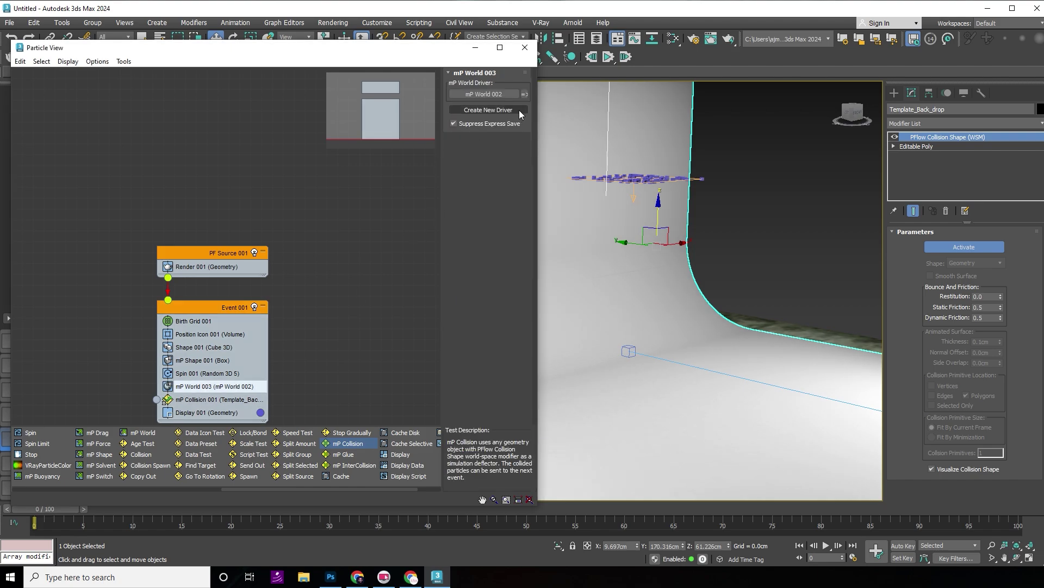
{"action": "left_click", "coordinate": [523, 96]}
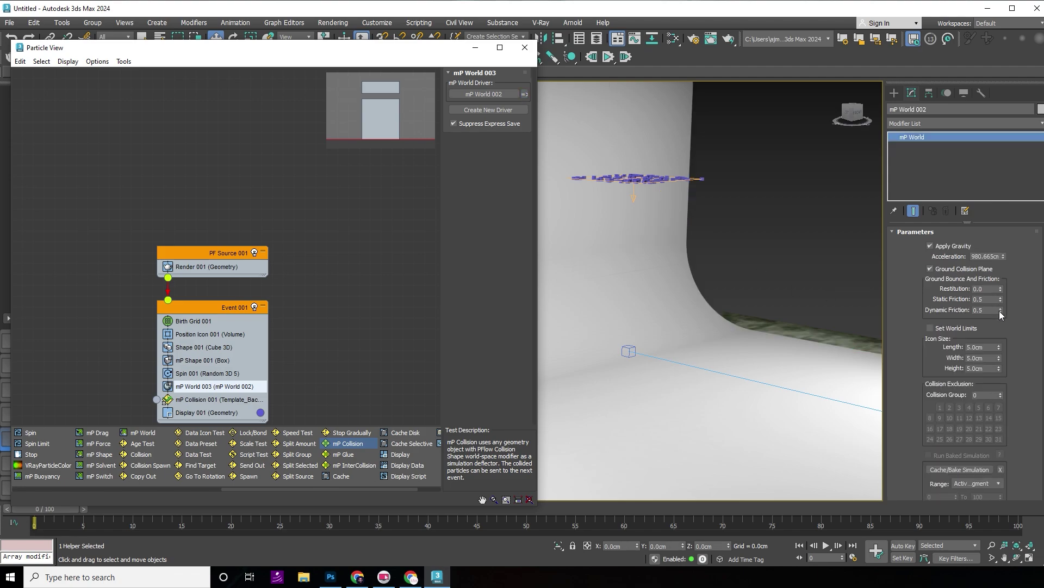
{"action": "scroll", "coordinate": [1022, 417], "scroll_direction": "down", "scroll_amount": 2}
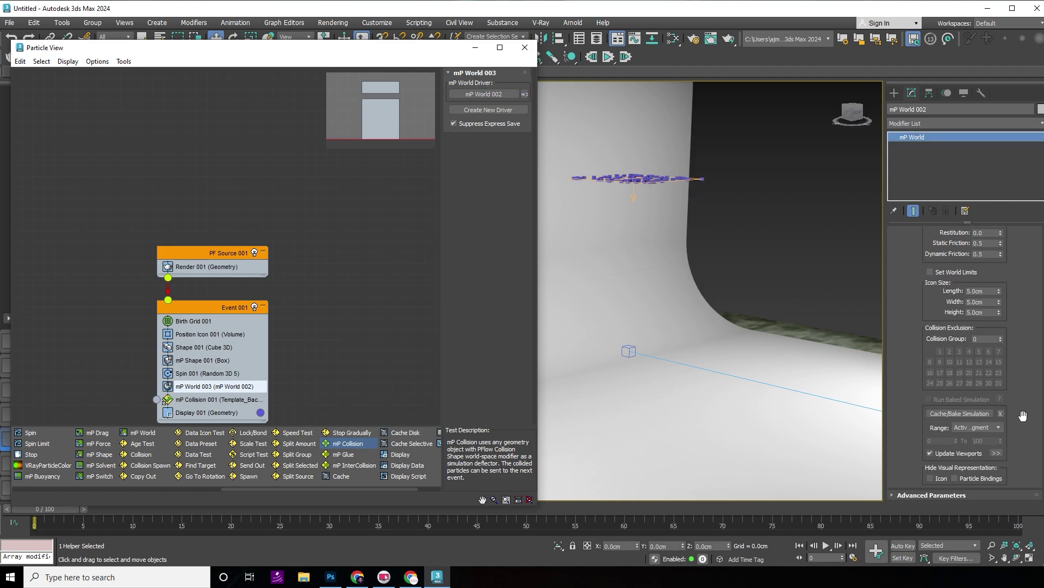
{"action": "left_click", "coordinate": [903, 495]}
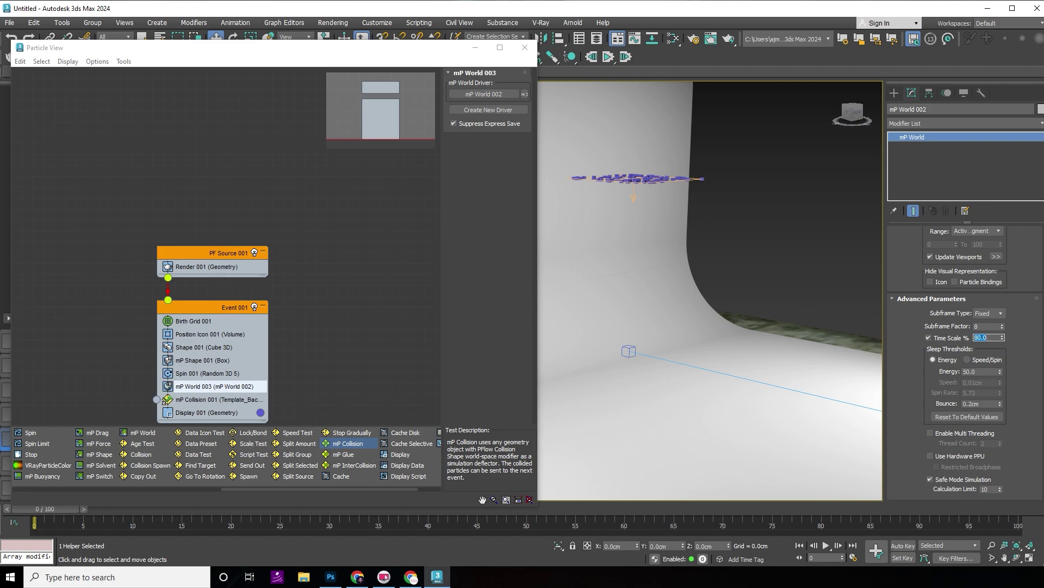
{"action": "left_click", "coordinate": [825, 546]}
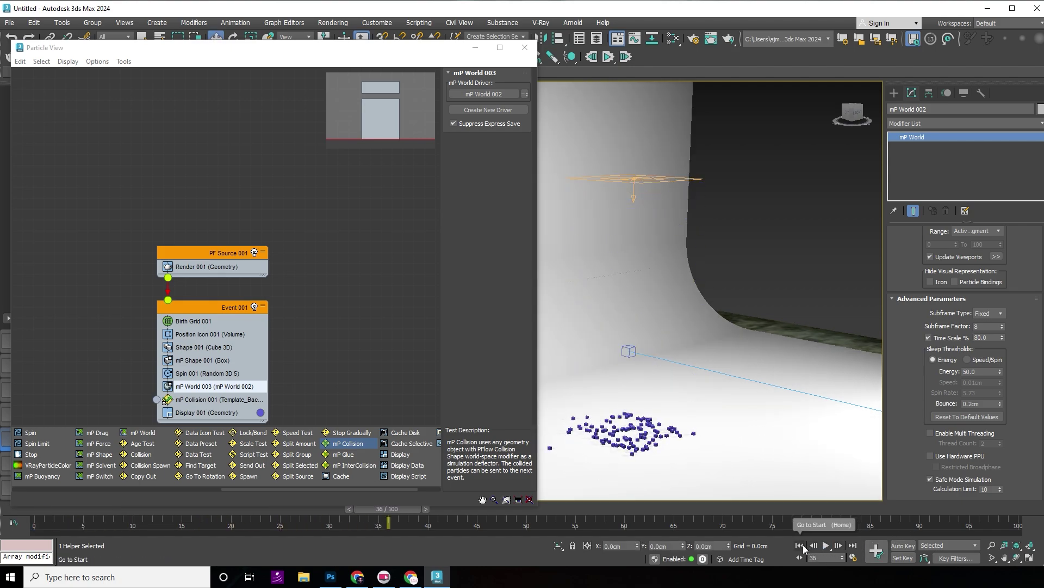
{"action": "left_click", "coordinate": [799, 545]}
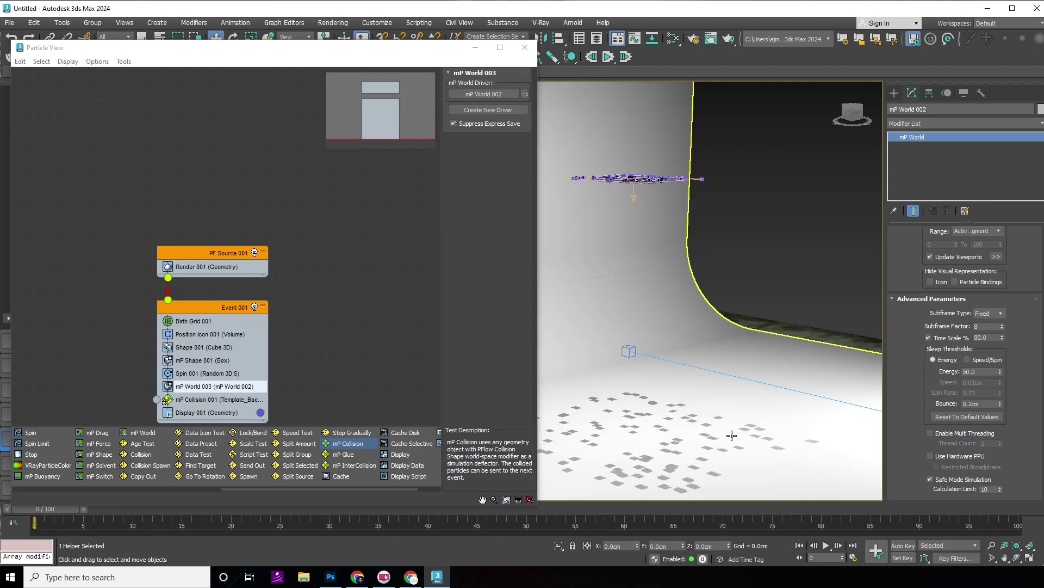
{"action": "scroll", "coordinate": [667, 397], "scroll_direction": "down", "scroll_amount": 3}
{"action": "scroll", "coordinate": [712, 364], "scroll_direction": "down", "scroll_amount": 3}
{"action": "scroll", "coordinate": [712, 364], "scroll_direction": "down", "scroll_amount": 5}
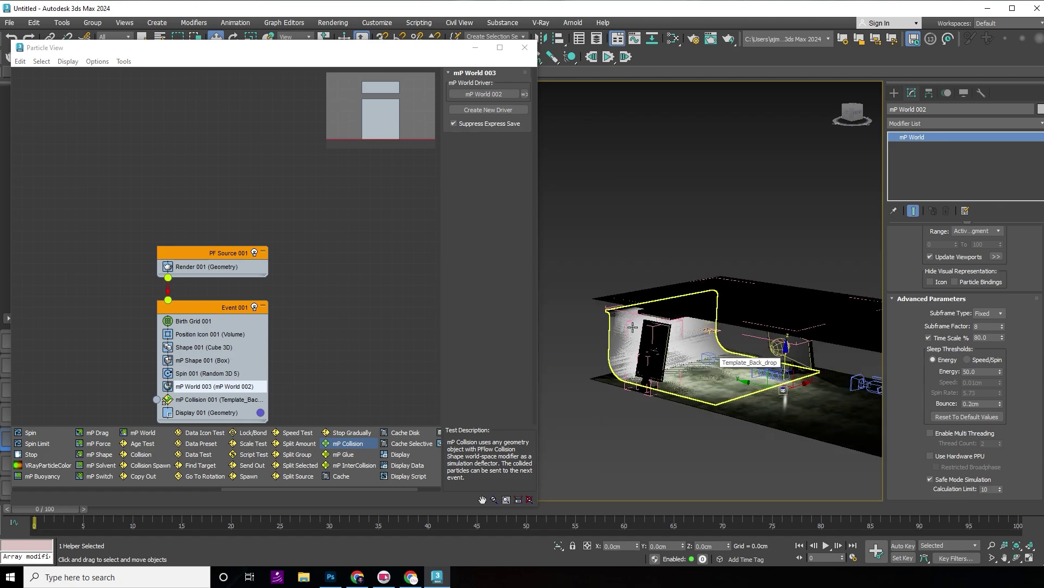
Step: Merge all objects from toffee.max into the studio scene via File > Import > Merge
{"action": "left_click", "coordinate": [9, 26]}
{"action": "mouse_move", "coordinate": [21, 182]}
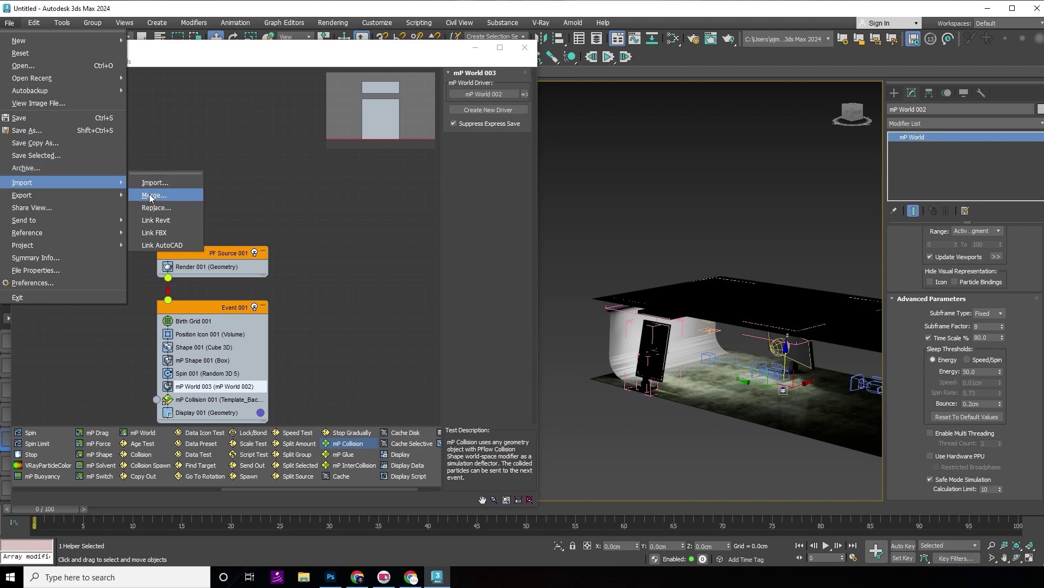
{"action": "left_click", "coordinate": [150, 196]}
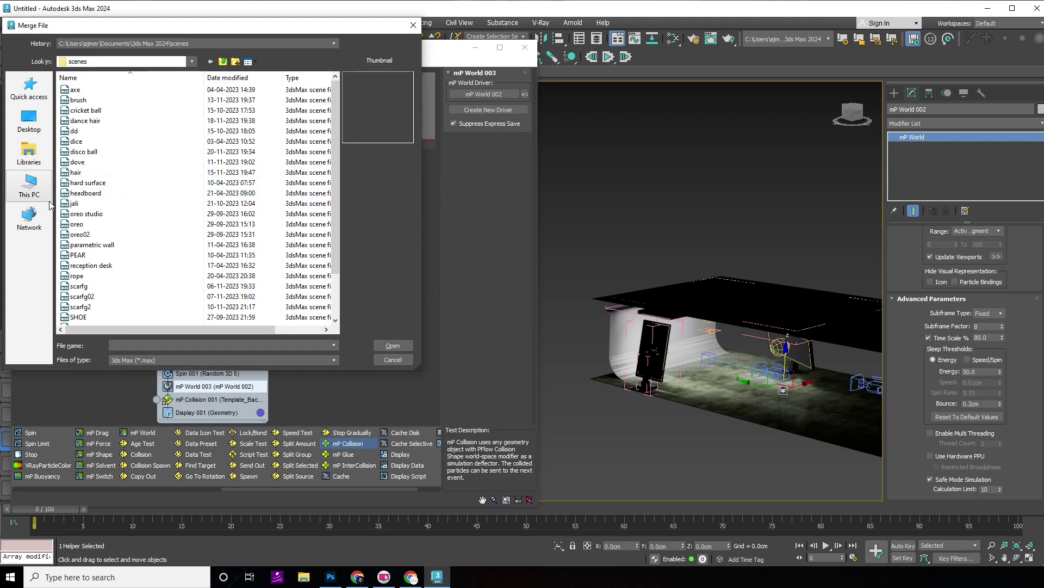
{"action": "left_click", "coordinate": [97, 266]}
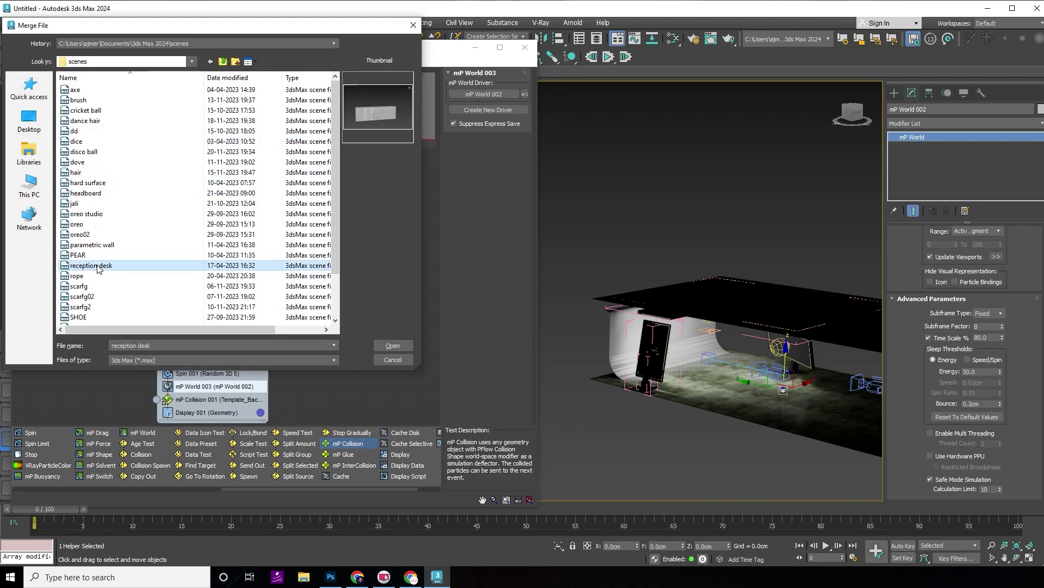
{"action": "scroll", "coordinate": [98, 267], "scroll_direction": "down", "scroll_amount": 2}
{"action": "key", "text": "t"}
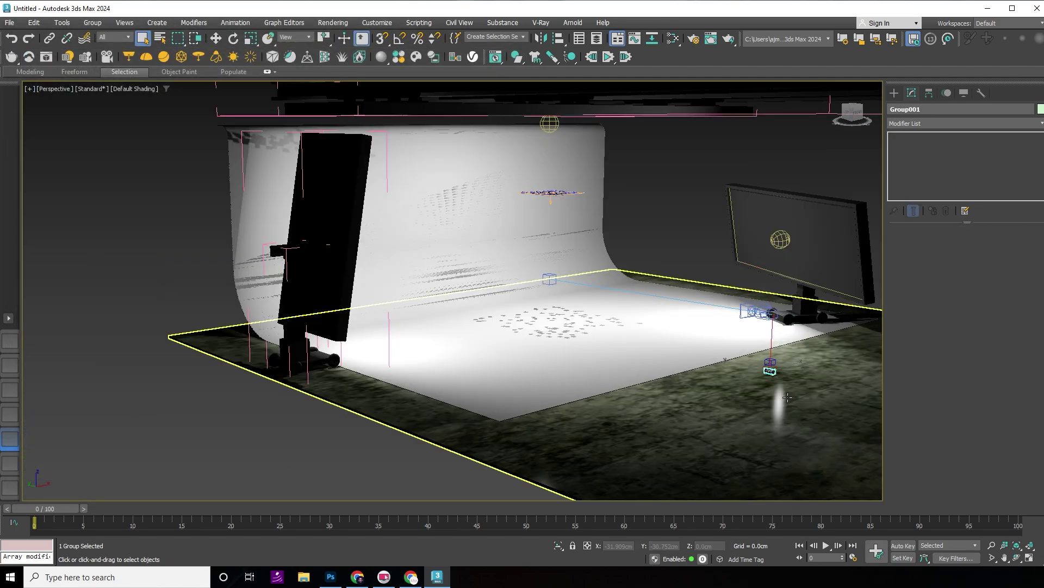
{"action": "scroll", "coordinate": [787, 397], "scroll_direction": "up", "scroll_amount": 2}
{"action": "scroll", "coordinate": [761, 315], "scroll_direction": "up", "scroll_amount": 3}
{"action": "scroll", "coordinate": [759, 314], "scroll_direction": "down", "scroll_amount": 5}
{"action": "scroll", "coordinate": [759, 314], "scroll_direction": "down", "scroll_amount": 1}
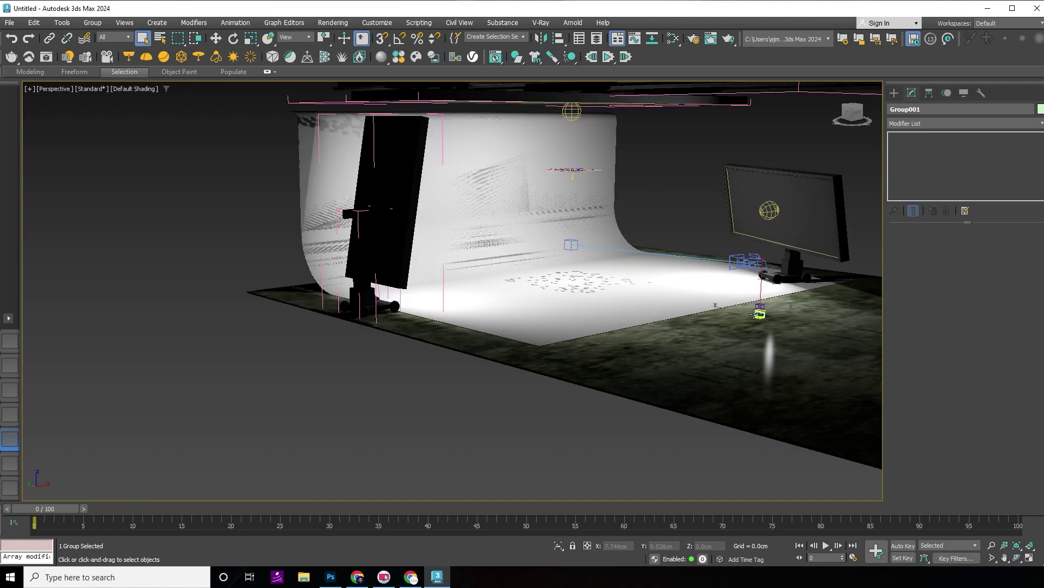
{"action": "scroll", "coordinate": [758, 314], "scroll_direction": "up", "scroll_amount": 5}
Step: Frame the merged Group001 candy and orbit to look down on it
{"action": "key", "text": "w"}
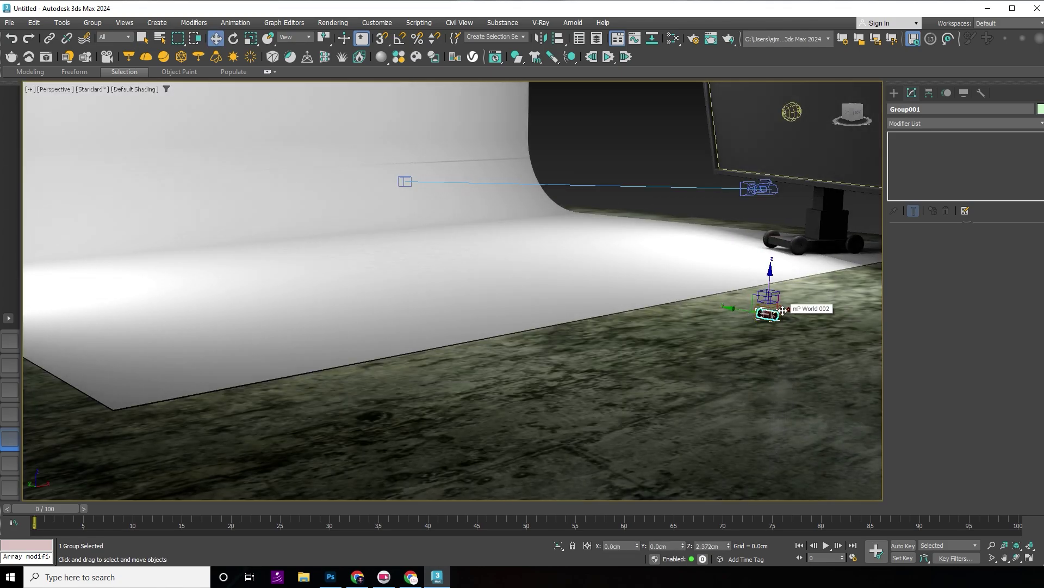
{"action": "key", "text": "z"}
{"action": "mouse_move", "coordinate": [649, 319]}
{"action": "middle_mouse_down", "text": "alt"}
{"action": "mouse_move", "coordinate": [731, 333]}
{"action": "mouse_move", "coordinate": [680, 305]}
{"action": "mouse_move", "coordinate": [439, 396]}
{"action": "middle_mouse_up", "text": "alt"}
{"action": "scroll", "coordinate": [680, 304], "scroll_direction": "down", "scroll_amount": 6}
Step: Replace Event 001's cube shape with a Shape Instance operator that uses Group001
{"action": "key", "text": "6"}
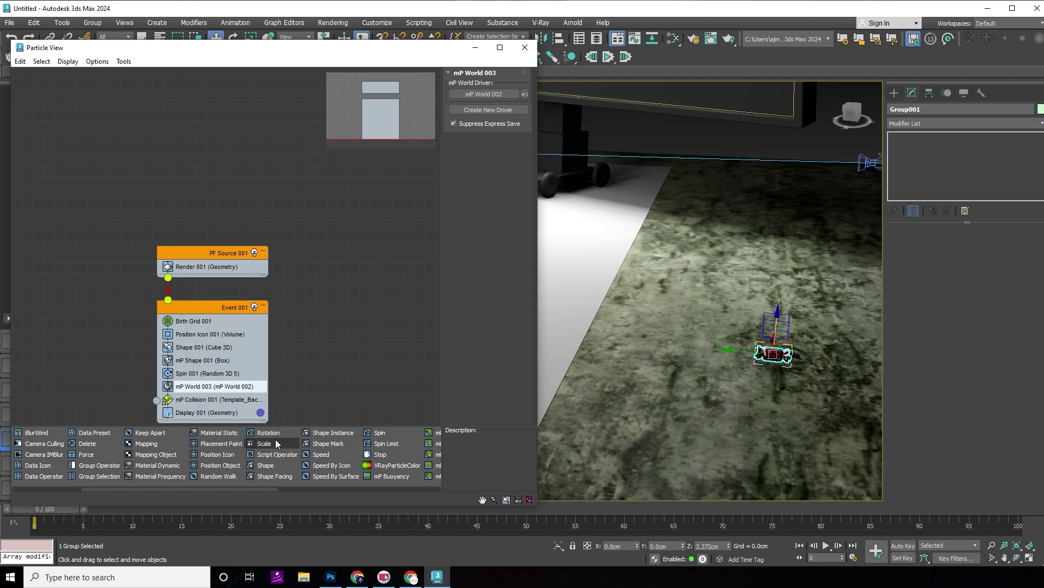
{"action": "left_click", "coordinate": [330, 433]}
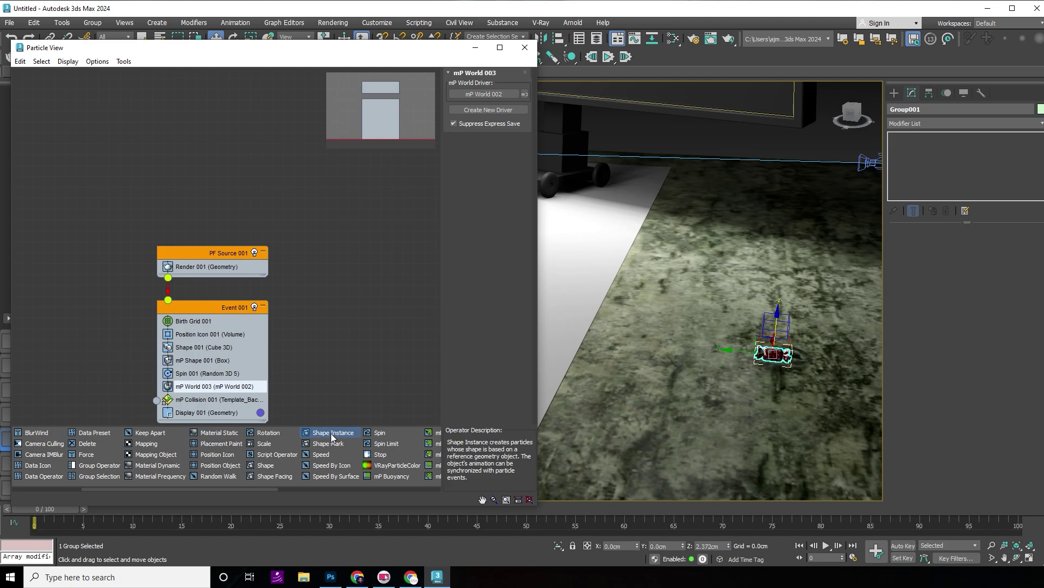
{"action": "left_click_drag", "start_coordinate": [331, 433], "coordinate": [229, 348]}
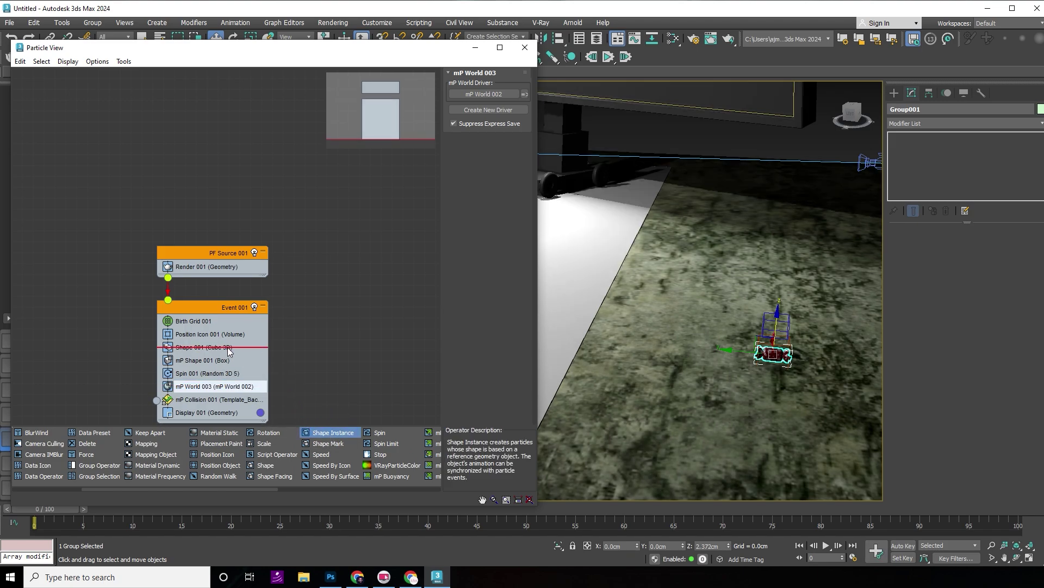
{"action": "left_click", "coordinate": [228, 348]}
{"action": "left_click", "coordinate": [487, 94]}
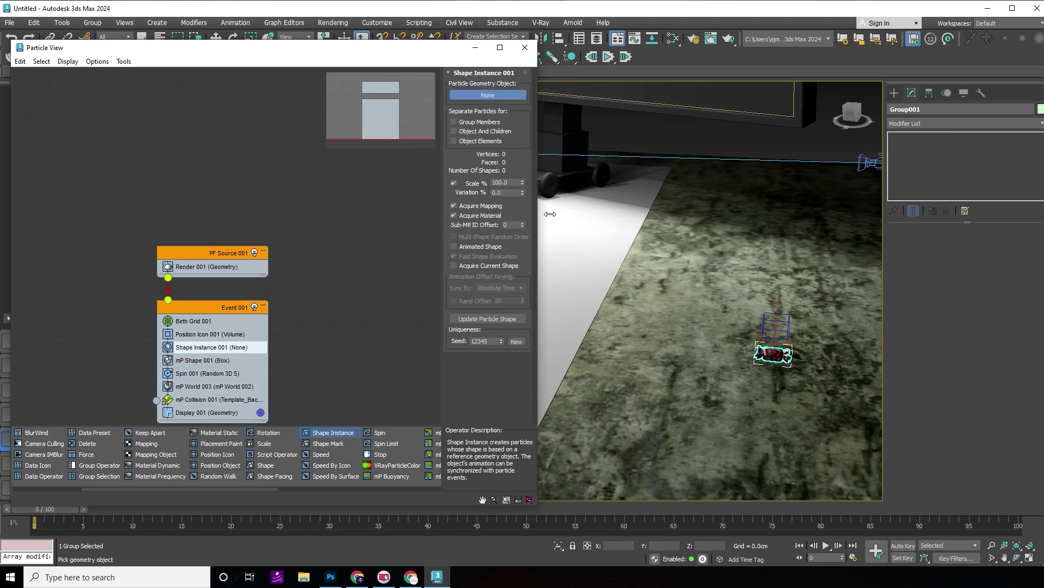
{"action": "left_click", "coordinate": [773, 354]}
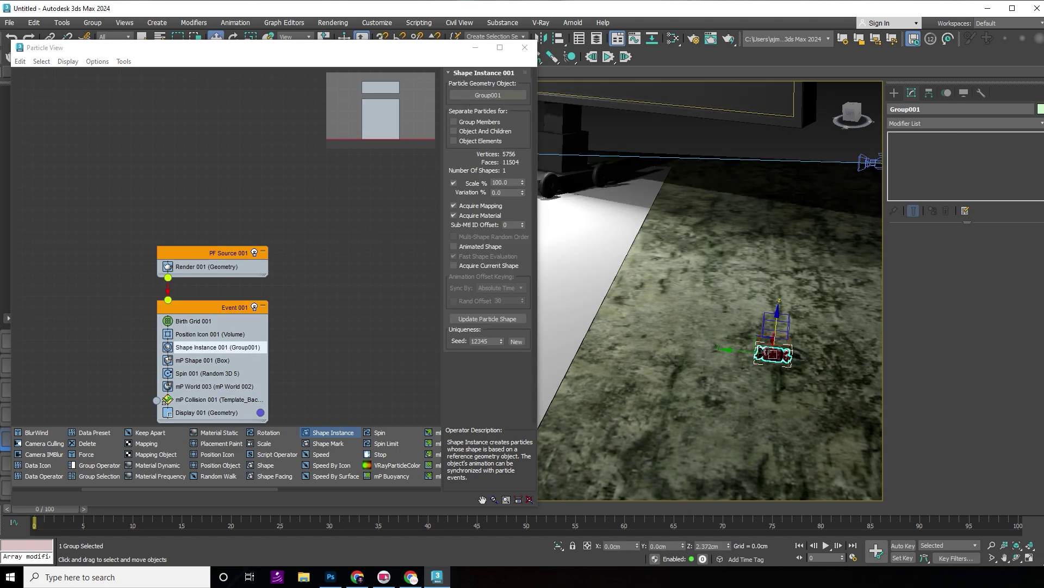
{"action": "mouse_move", "coordinate": [773, 354]}
{"action": "middle_mouse_down", "text": "alt"}
{"action": "mouse_move", "coordinate": [856, 343]}
{"action": "mouse_move", "coordinate": [778, 330]}
{"action": "middle_mouse_up", "text": "alt"}
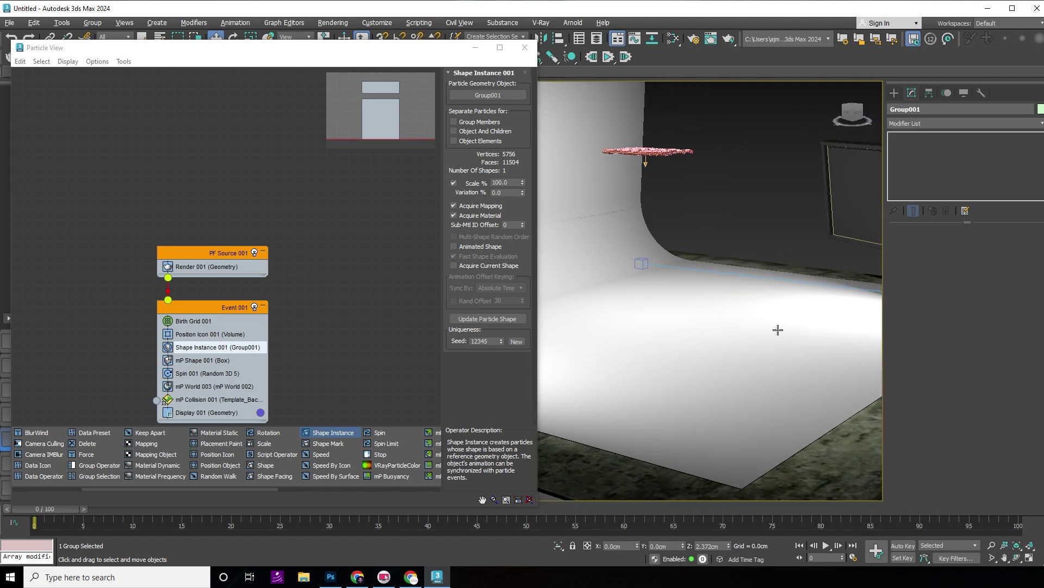
{"action": "scroll", "coordinate": [778, 329], "scroll_direction": "up", "scroll_amount": 2}
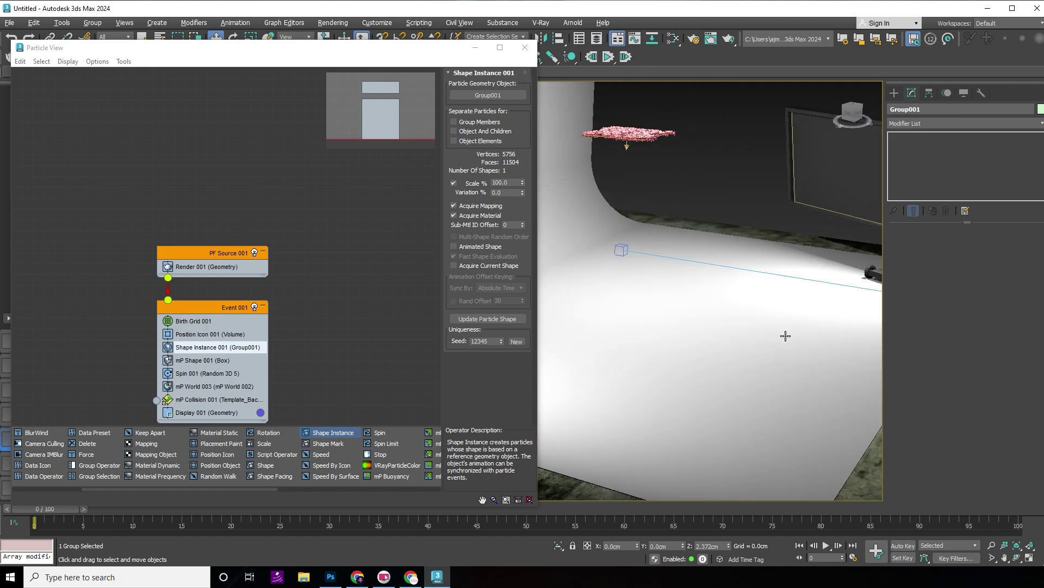
Step: Swap Birth Grid 001 for a Birth operator emitting 200 particles from frame 0 to 30
{"action": "left_click", "coordinate": [203, 323]}
{"action": "scroll", "coordinate": [107, 467], "scroll_direction": "up", "scroll_amount": 3}
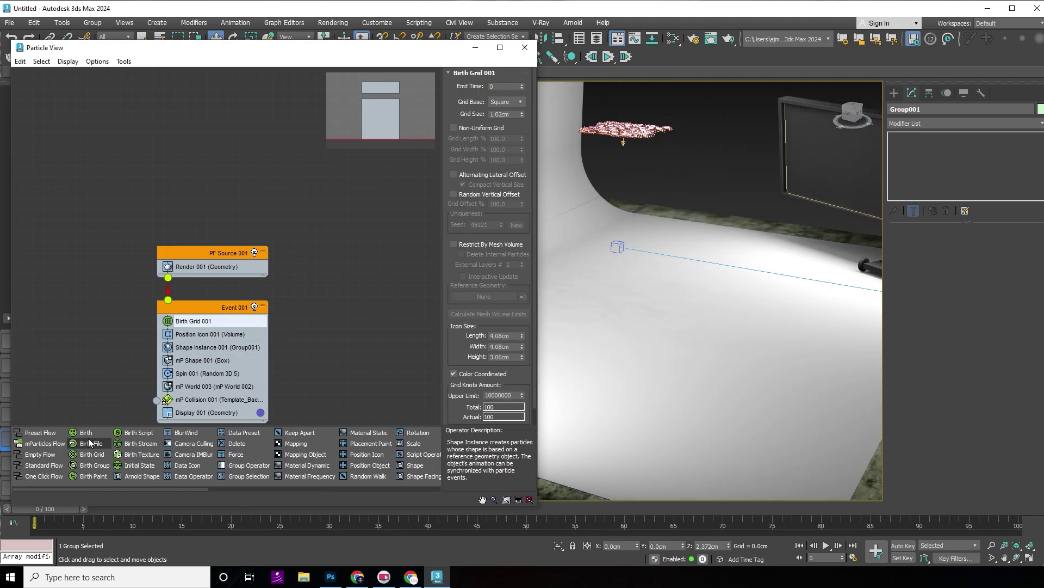
{"action": "left_click_drag", "start_coordinate": [94, 432], "coordinate": [198, 325]}
{"action": "left_click", "coordinate": [199, 325]}
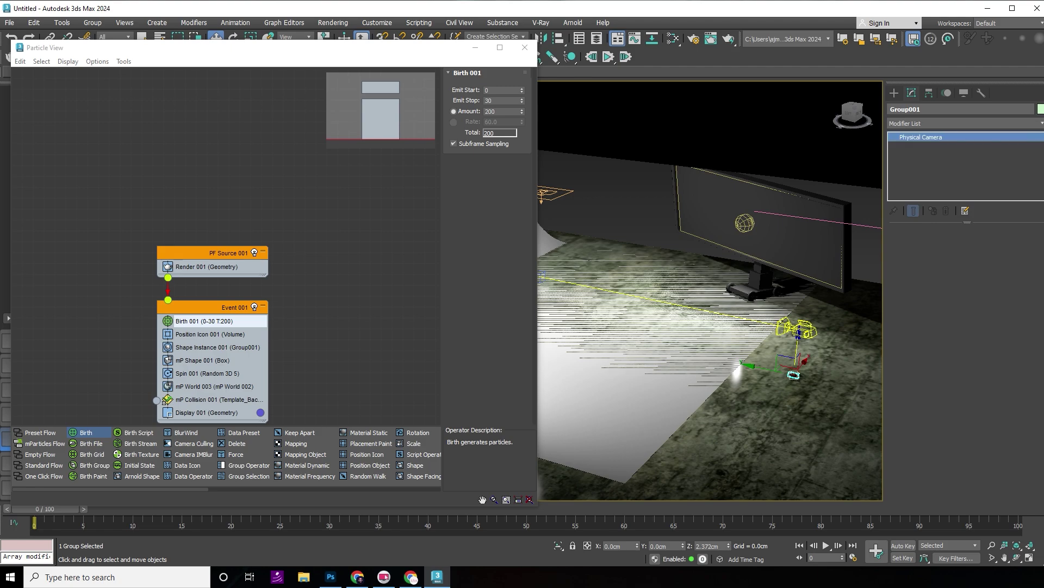
Step: Align Template-Camera-Close to the particle emitter on X and Z, leaving Y unchanged
{"action": "left_click", "coordinate": [788, 334]}
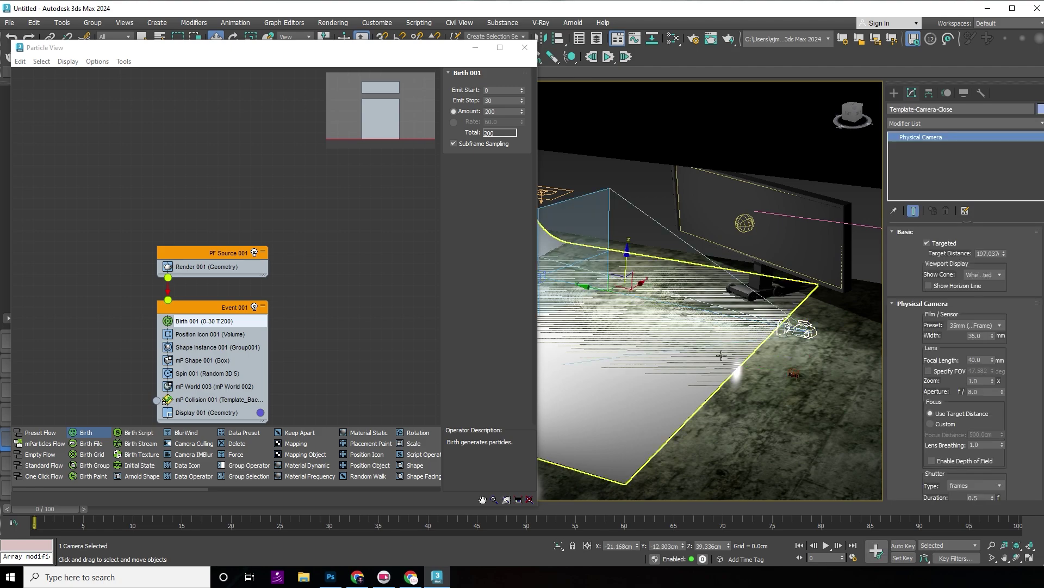
{"action": "middle_click_drag", "start_coordinate": [789, 333], "coordinate": [607, 286], "text": "alt"}
{"action": "key", "text": "alt+a"}
{"action": "left_click", "coordinate": [602, 289]}
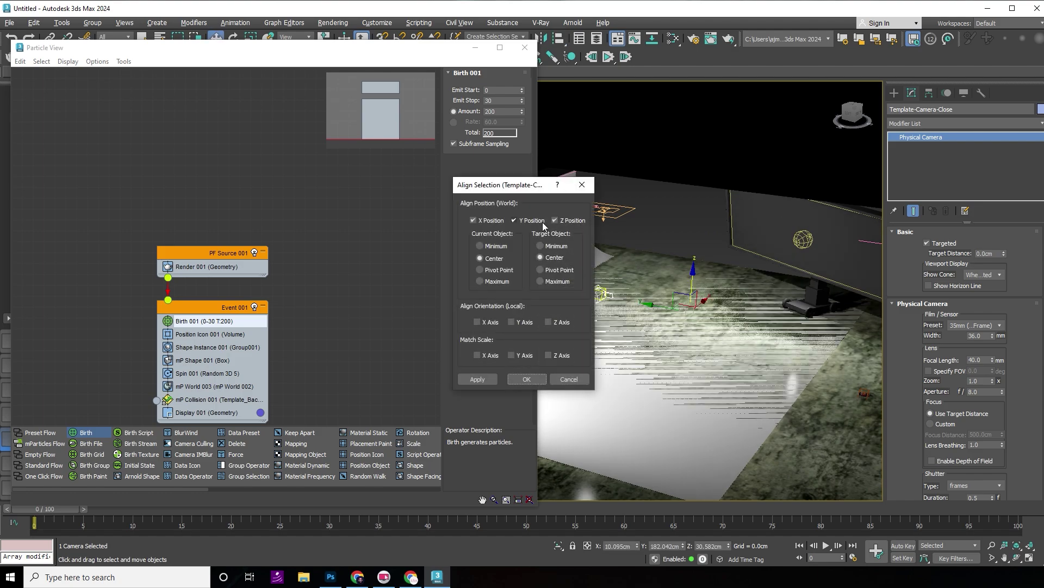
{"action": "left_click", "coordinate": [524, 220]}
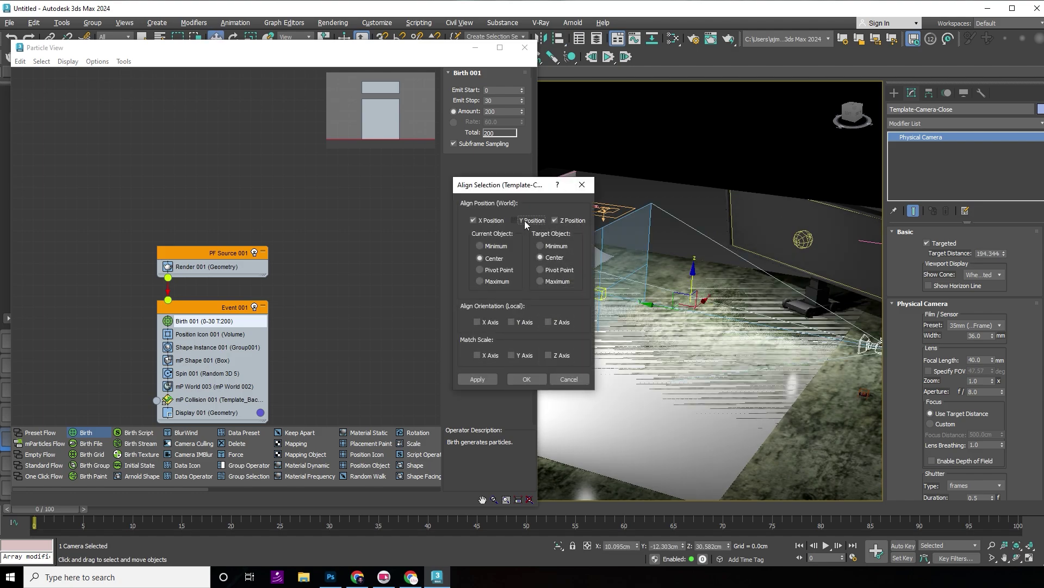
{"action": "left_click", "coordinate": [527, 379]}
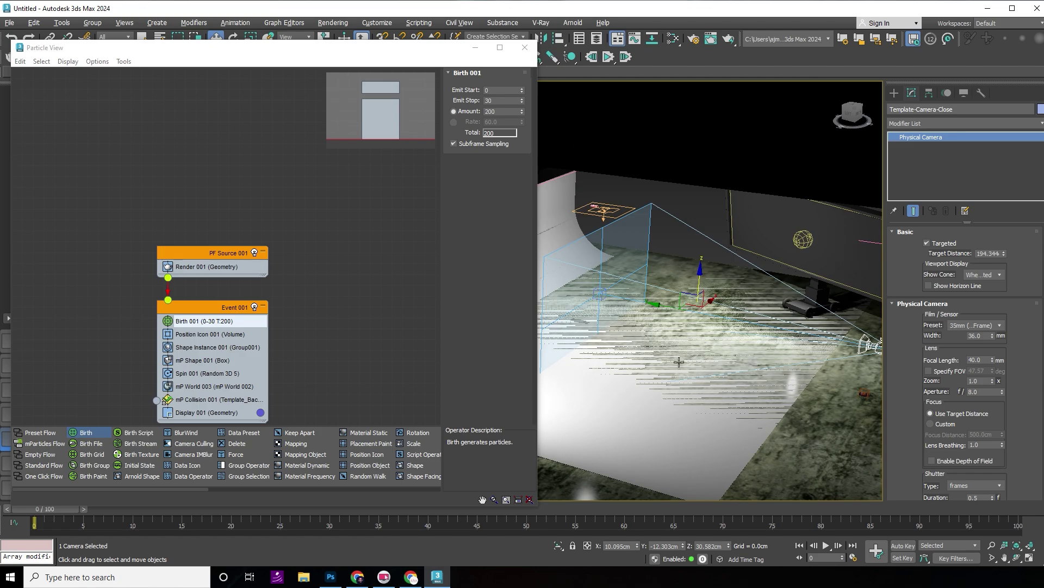
Step: Look through the close-up camera and minimize Particle View
{"action": "mouse_move", "coordinate": [677, 361]}
{"action": "middle_mouse_down", "text": "alt"}
{"action": "mouse_move", "coordinate": [718, 284]}
{"action": "mouse_move", "coordinate": [710, 339]}
{"action": "middle_mouse_up", "text": "alt"}
{"action": "key", "text": "c"}
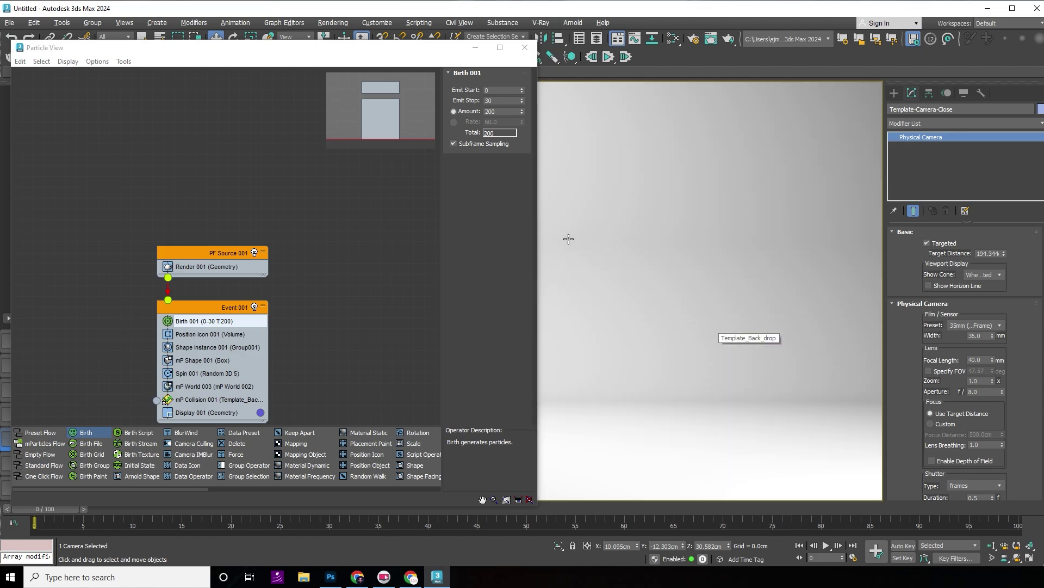
{"action": "left_click", "coordinate": [475, 47]}
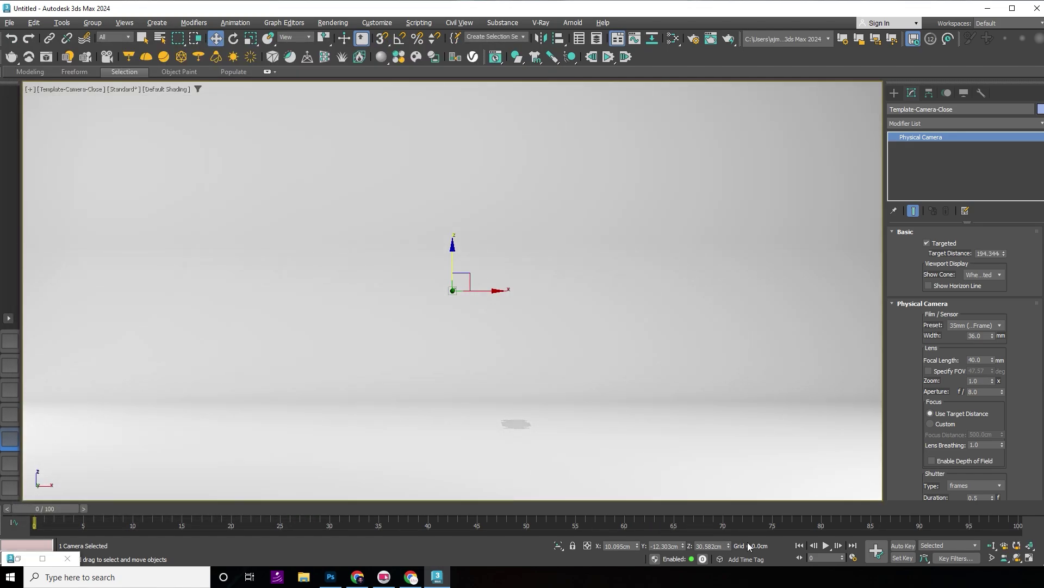
Step: Play and stop the candy drop, rewind to frame 0, and restore Particle View
{"action": "left_click", "coordinate": [825, 546]}
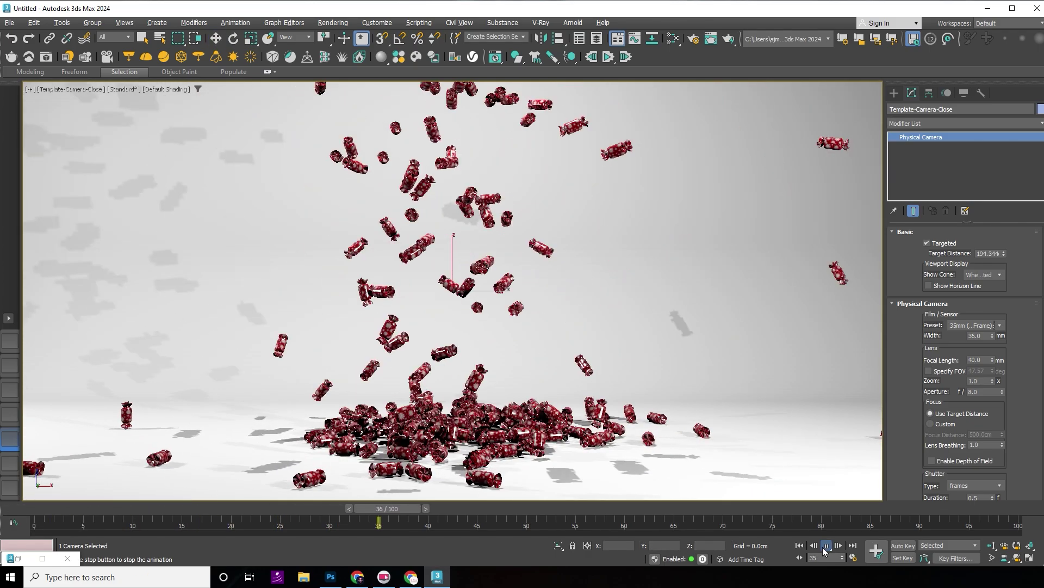
{"action": "left_click", "coordinate": [826, 546]}
{"action": "key", "text": "w"}
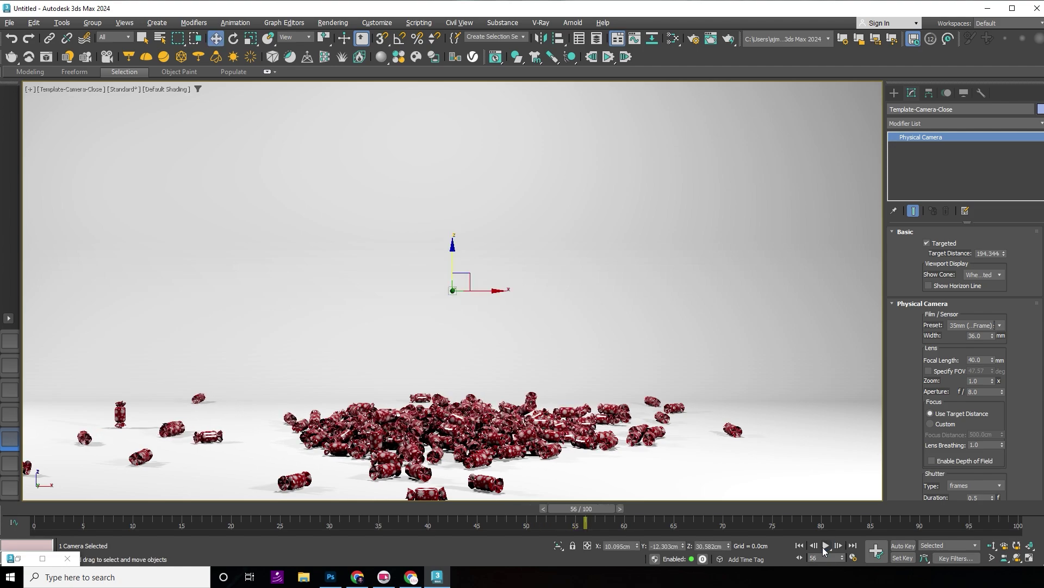
{"action": "left_click", "coordinate": [798, 546]}
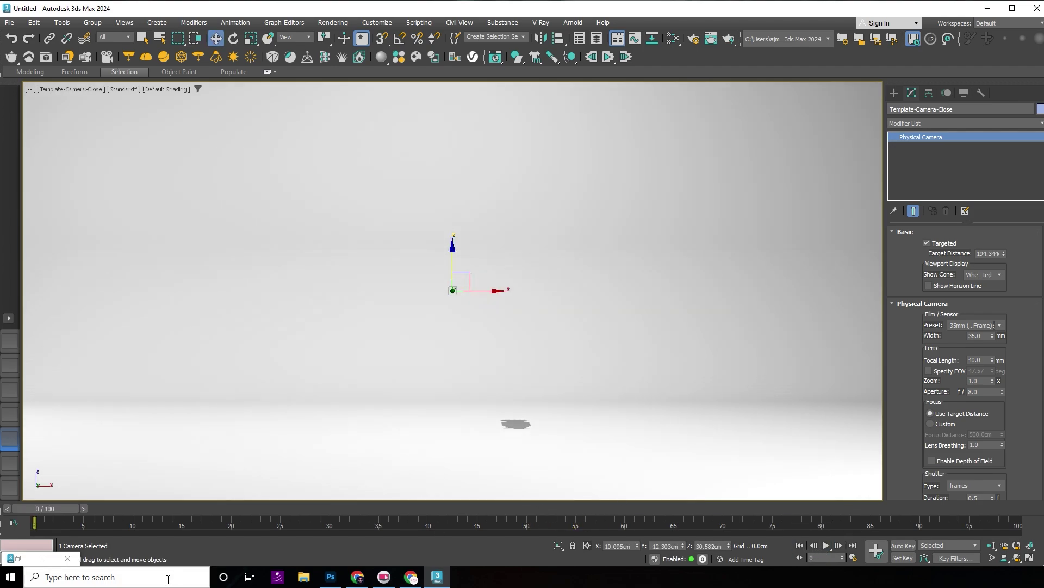
{"action": "left_click", "coordinate": [20, 565]}
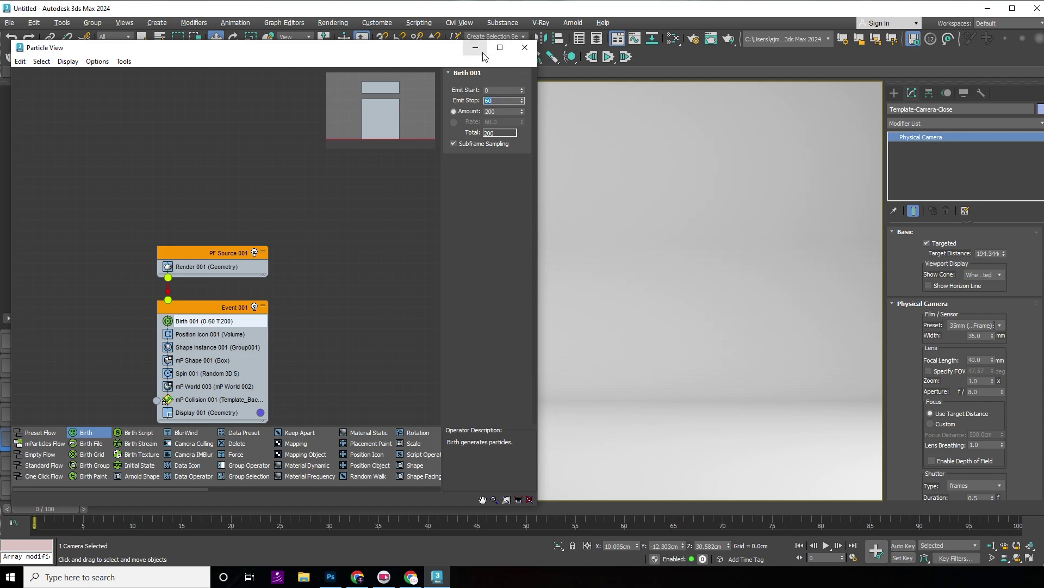
Step: Play the drop to frame 80, rewind to frame 0, and reopen Particle View
{"action": "left_click", "coordinate": [482, 52]}
{"action": "left_click", "coordinate": [826, 545]}
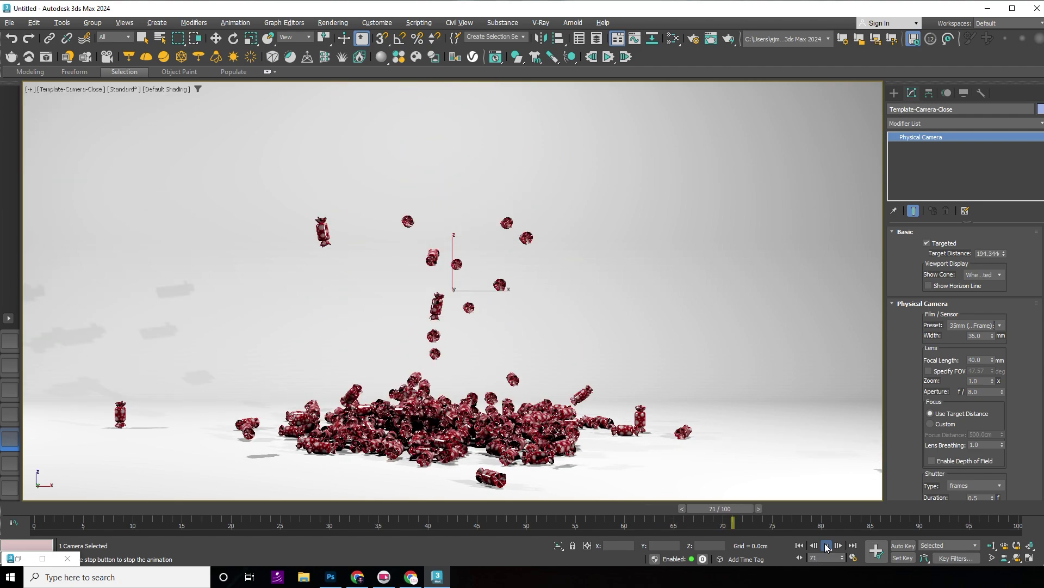
{"action": "left_click", "coordinate": [826, 546]}
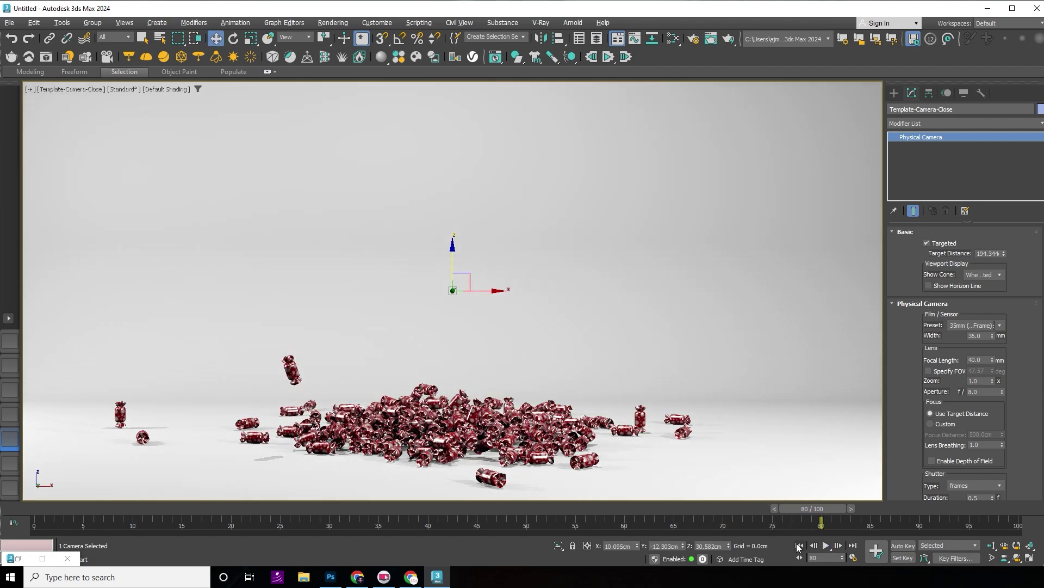
{"action": "left_click", "coordinate": [800, 546]}
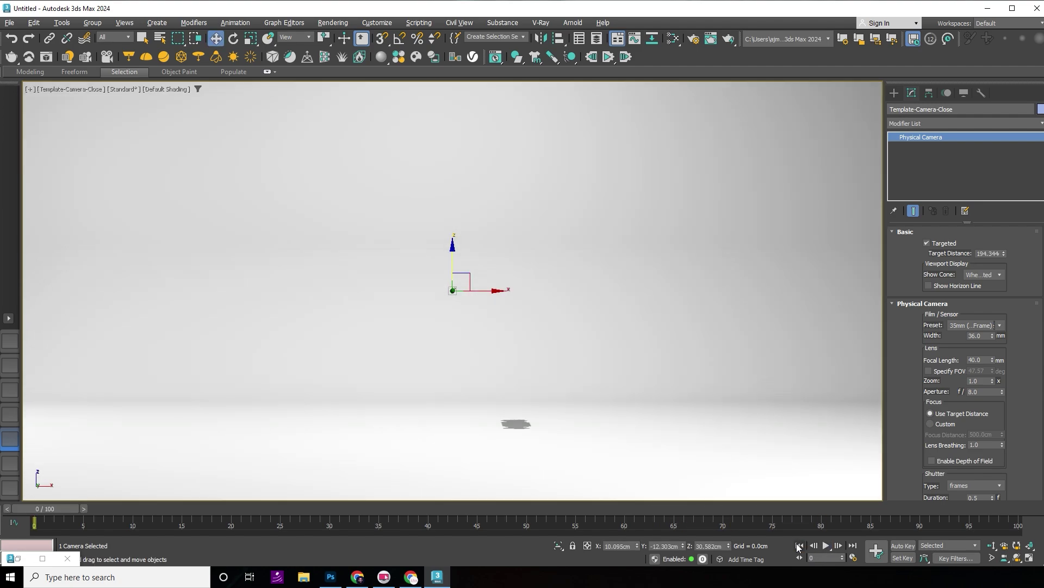
{"action": "left_click", "coordinate": [17, 560]}
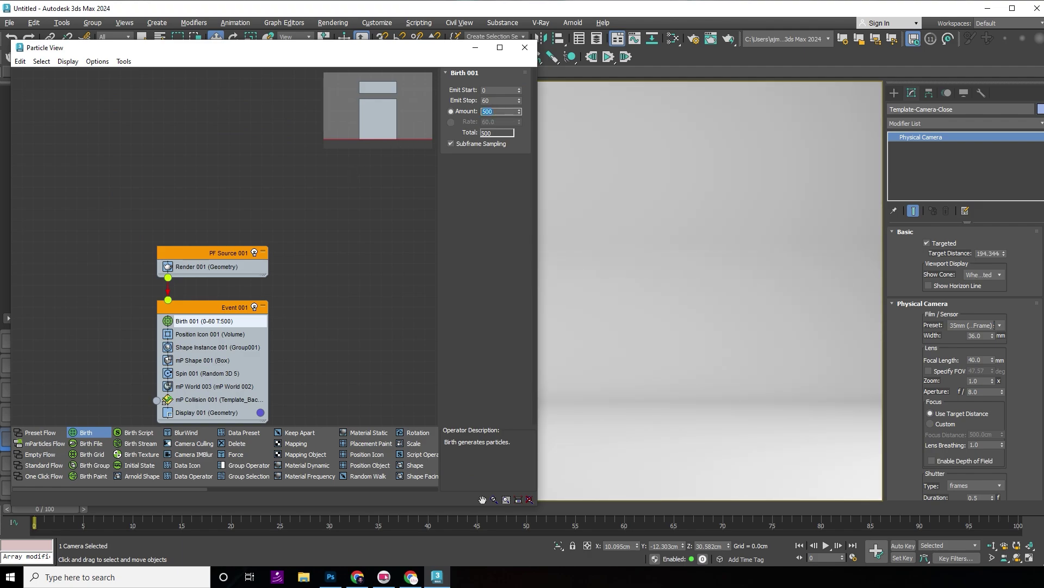
Step: Replay the drop with Birth 001 at 500 particles, stopping at frame 84
{"action": "left_click", "coordinate": [523, 46]}
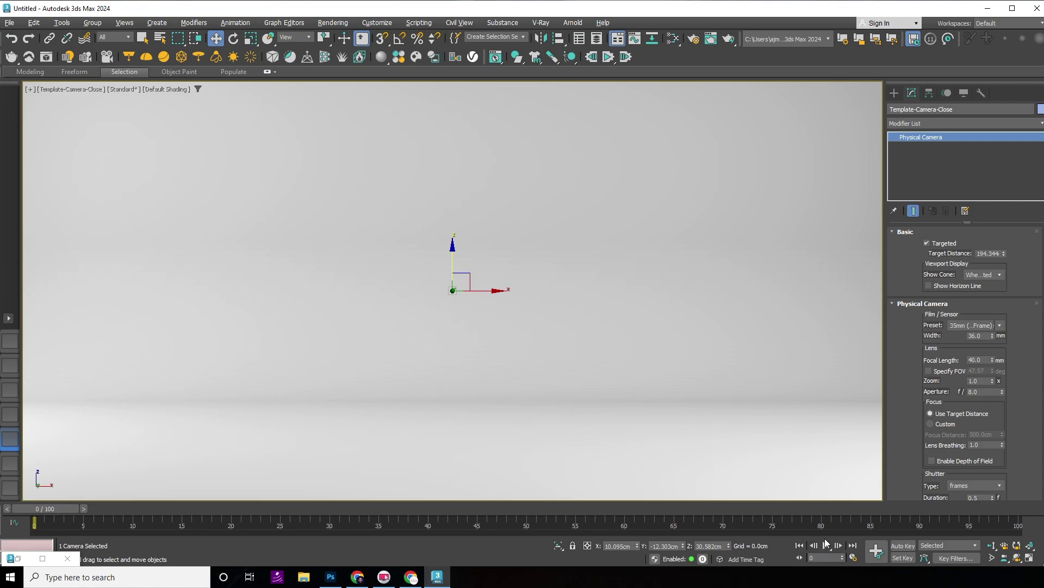
{"action": "left_click", "coordinate": [826, 544]}
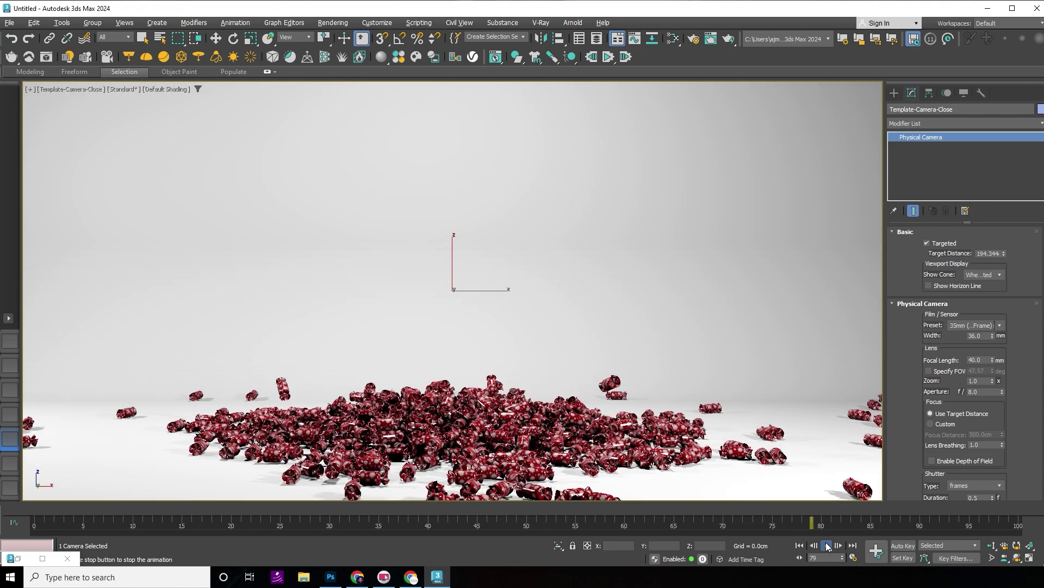
{"action": "left_click", "coordinate": [827, 545]}
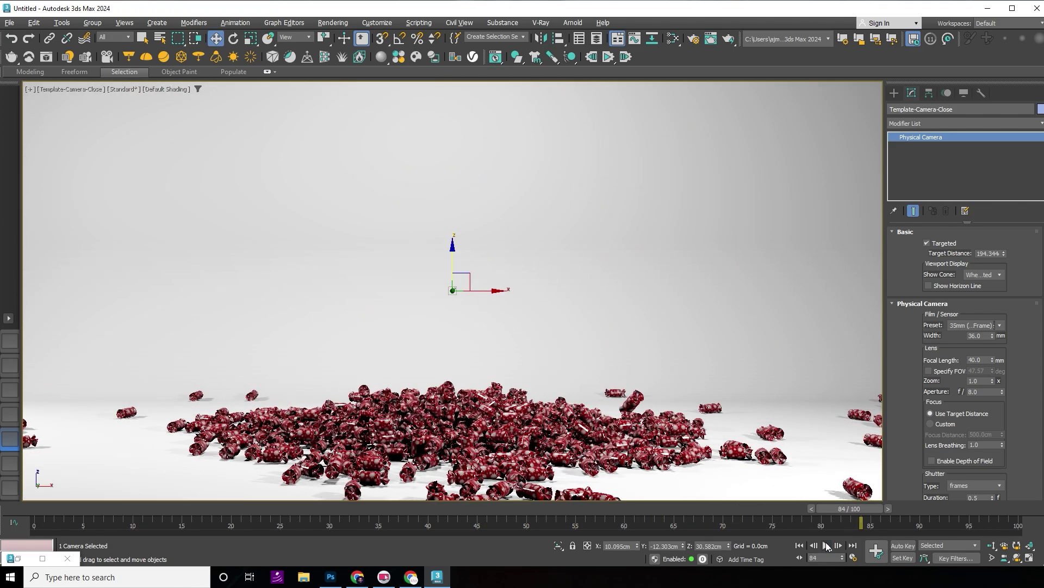
{"action": "left_click", "coordinate": [18, 558]}
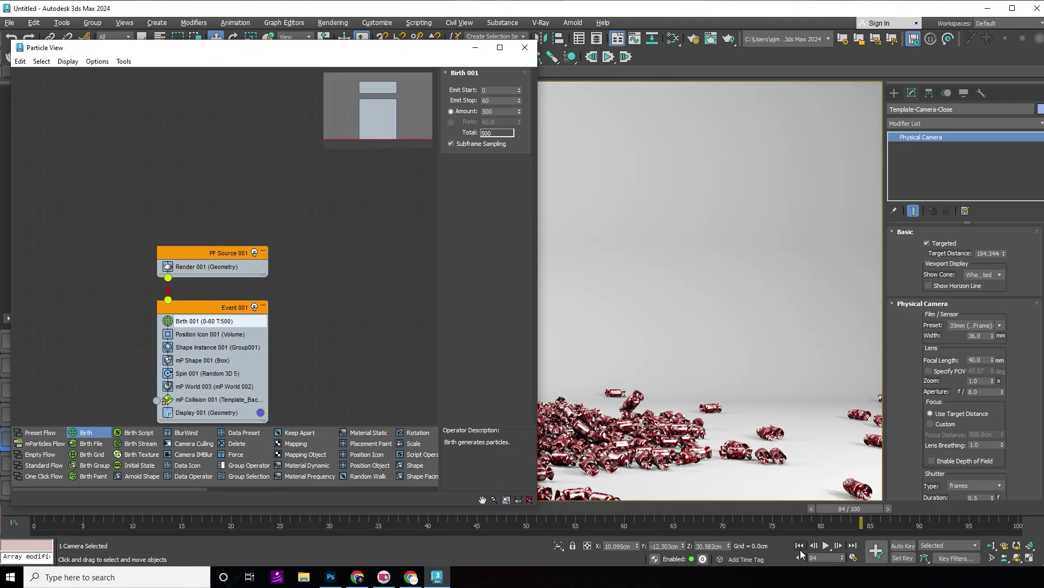
Step: Rewind, set mP Shape 001 Collide As to Convex Hull, and replay the simulation
{"action": "left_click", "coordinate": [800, 546]}
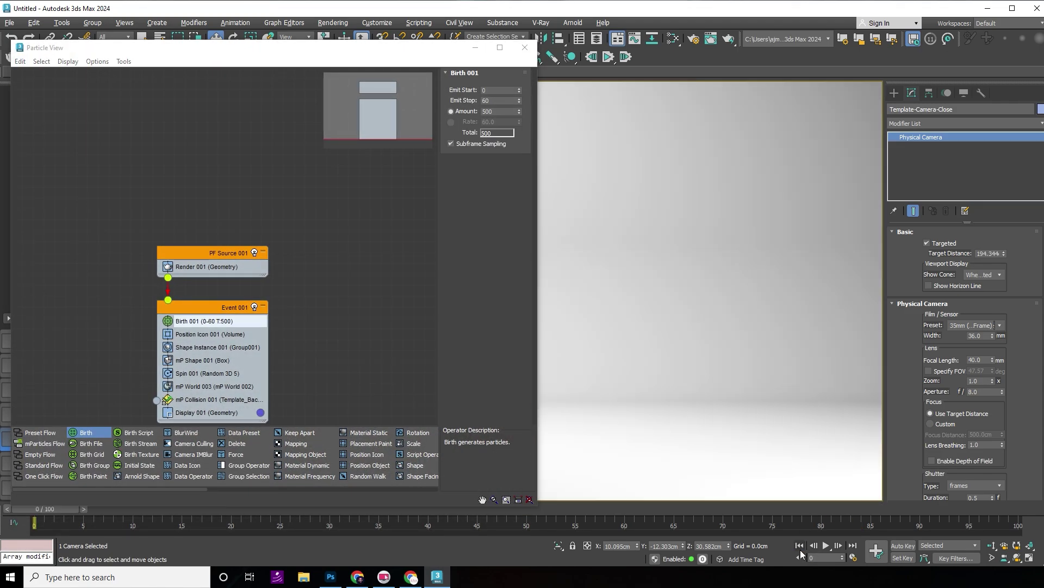
{"action": "left_click", "coordinate": [217, 361]}
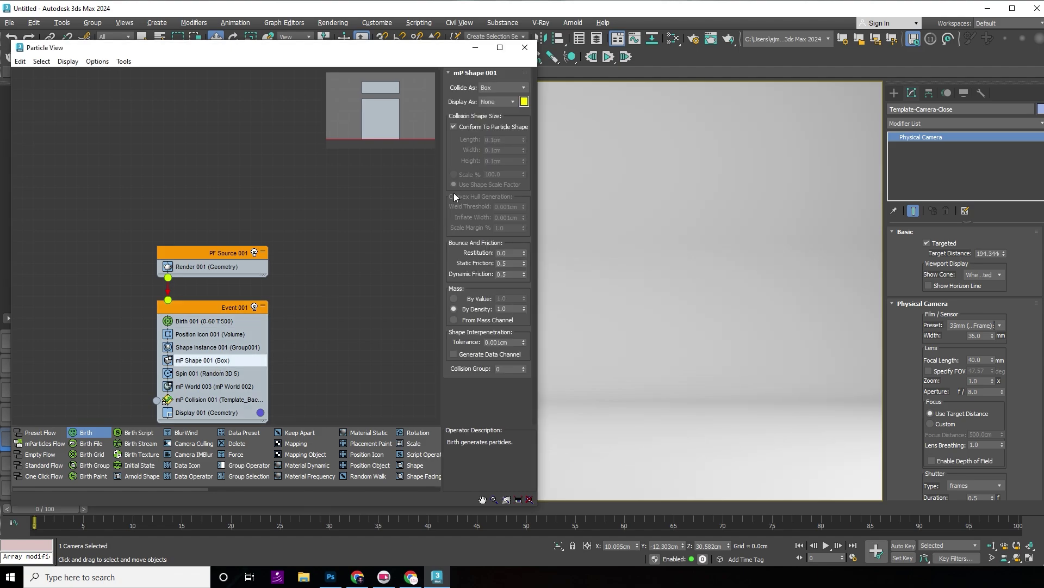
{"action": "left_click", "coordinate": [504, 87]}
{"action": "left_click", "coordinate": [507, 111]}
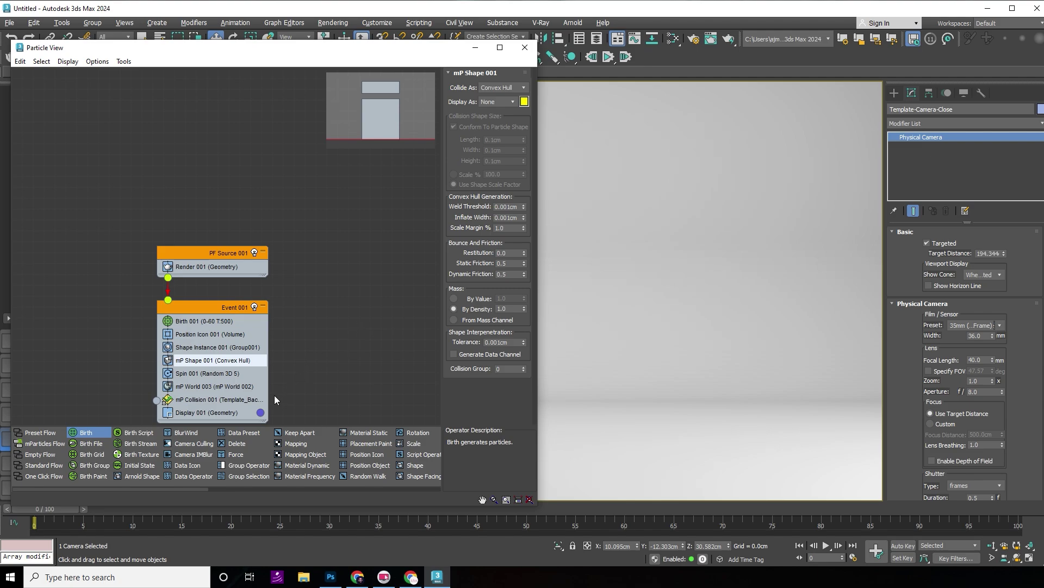
{"action": "left_click", "coordinate": [474, 48]}
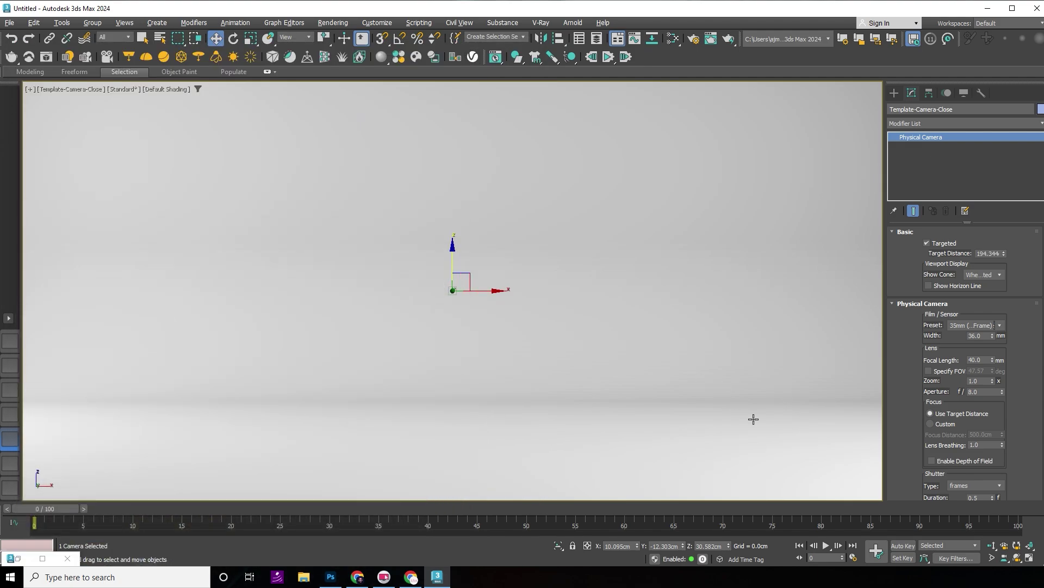
{"action": "left_click", "coordinate": [825, 546]}
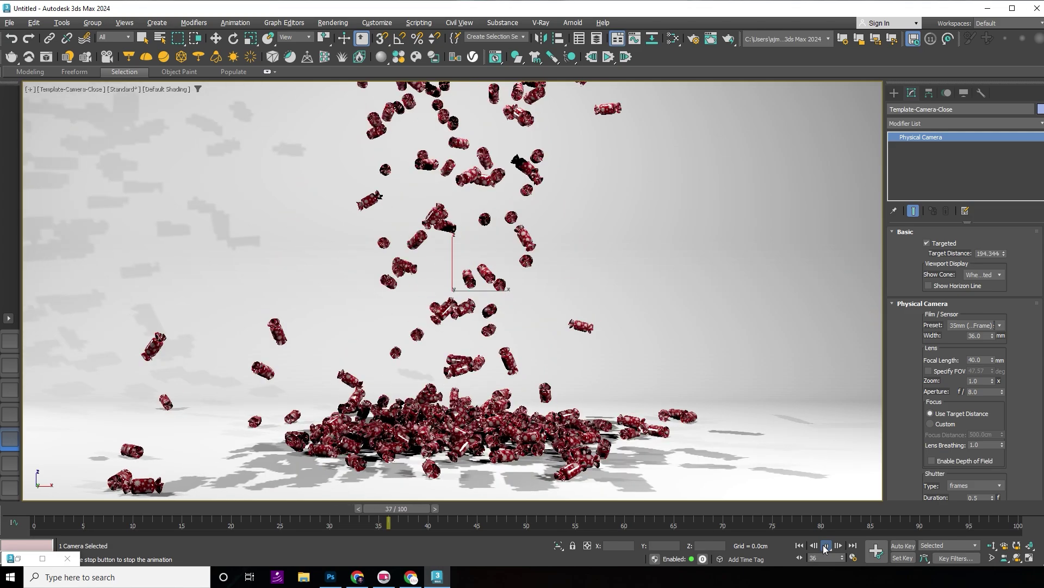
Step: Pause the candy drop at frame 48, tuck Particle View away, and save as toffeestudio.max
{"action": "left_click", "coordinate": [824, 546]}
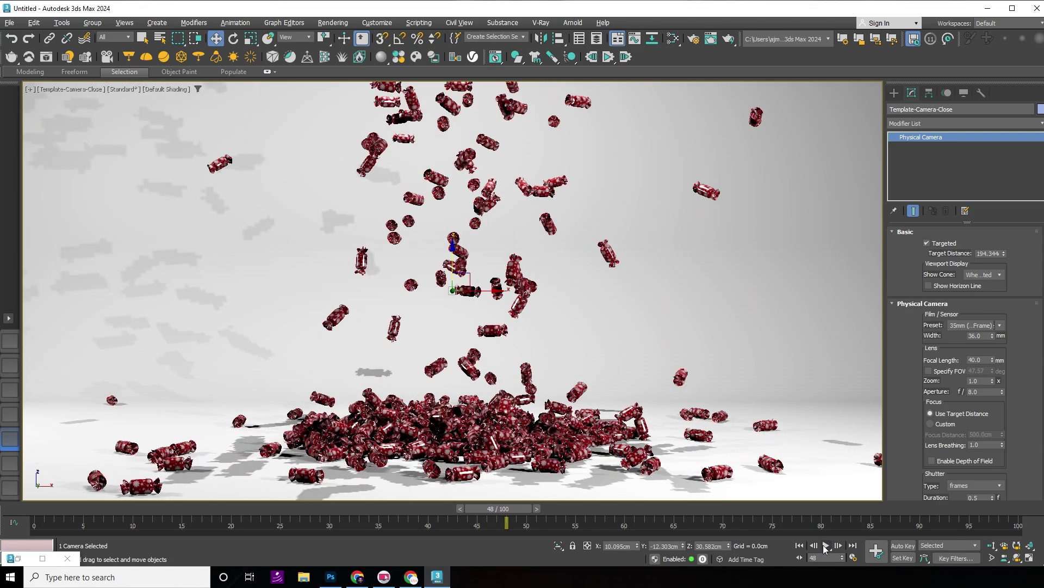
{"action": "double_click", "coordinate": [27, 556]}
{"action": "left_click", "coordinate": [475, 47]}
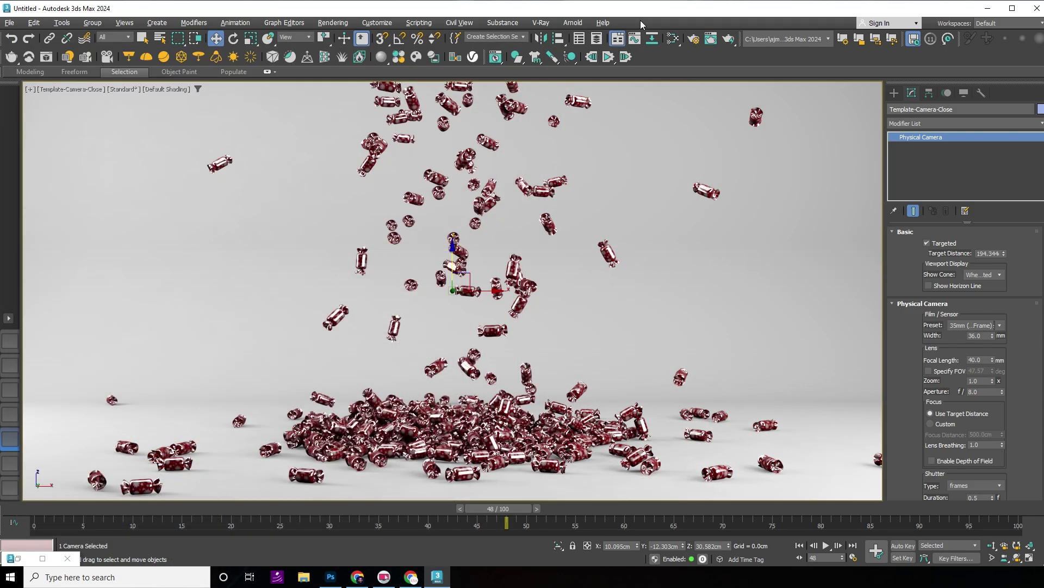
{"action": "left_click", "coordinate": [729, 39]}
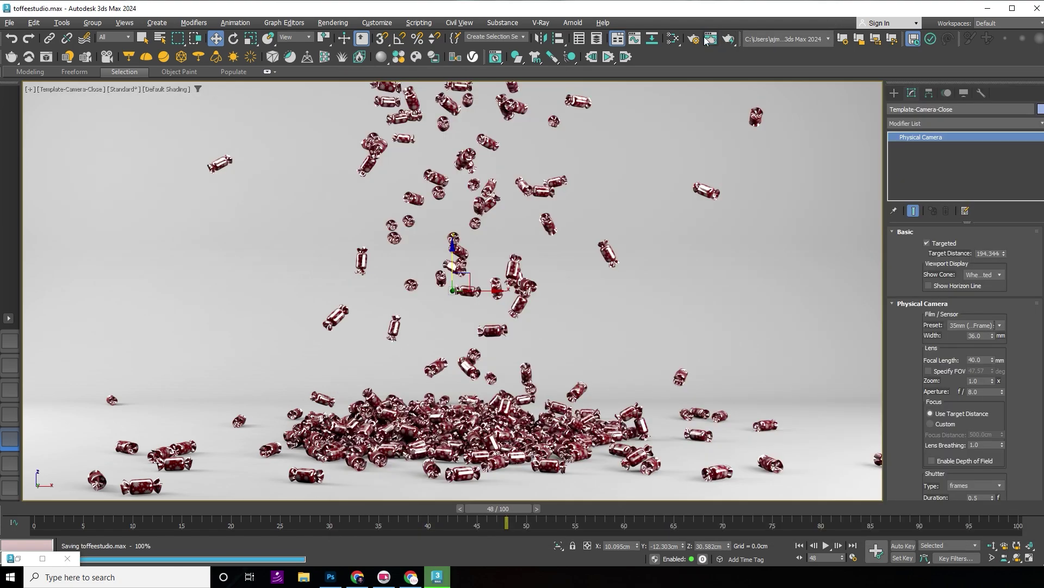
Step: Pick Arnold instead of ART Renderer in Render Setup's Renderer list
{"action": "left_click", "coordinate": [693, 39]}
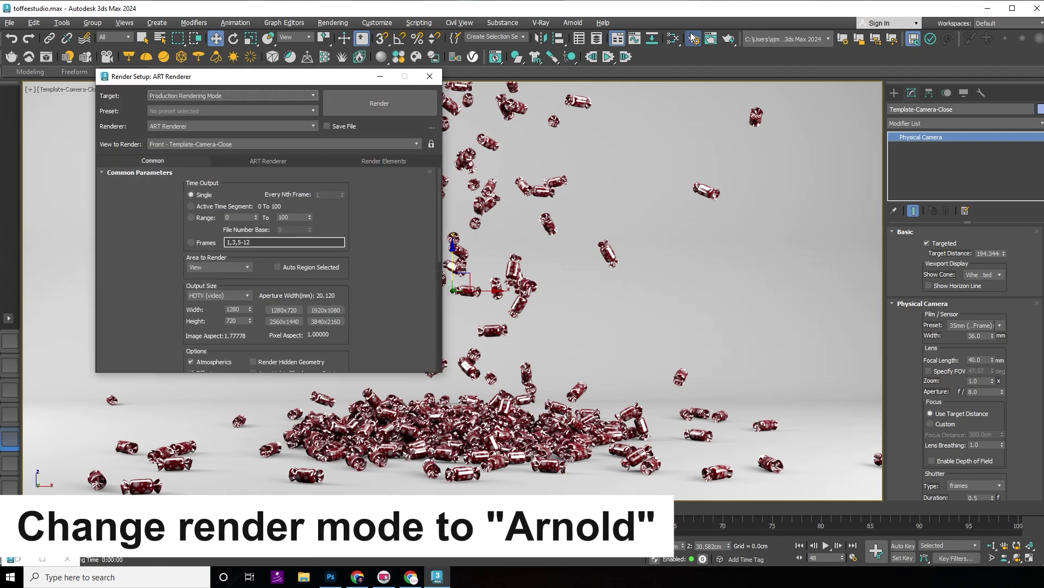
{"action": "left_click", "coordinate": [246, 128]}
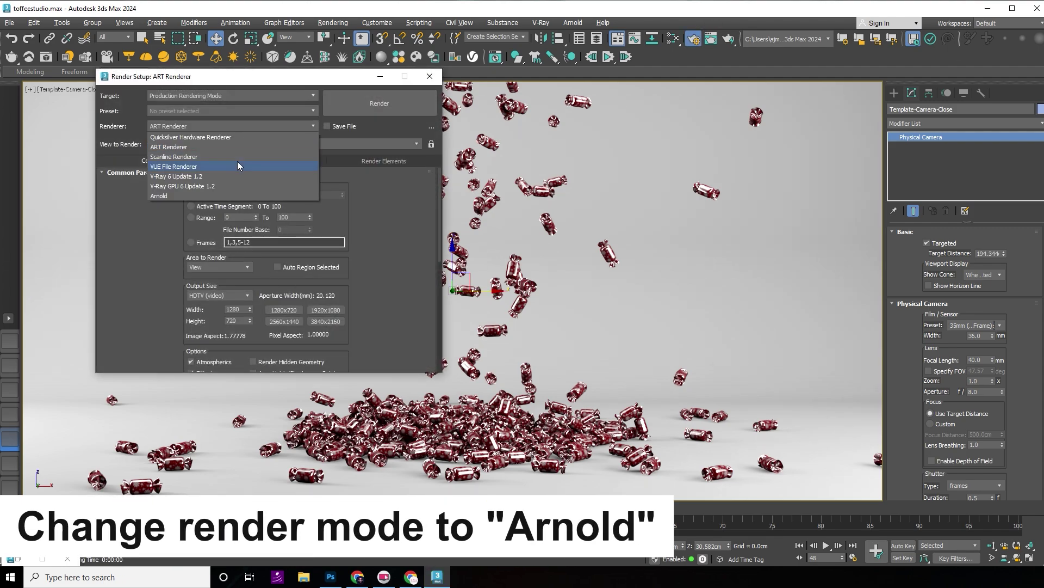
{"action": "left_click", "coordinate": [230, 194]}
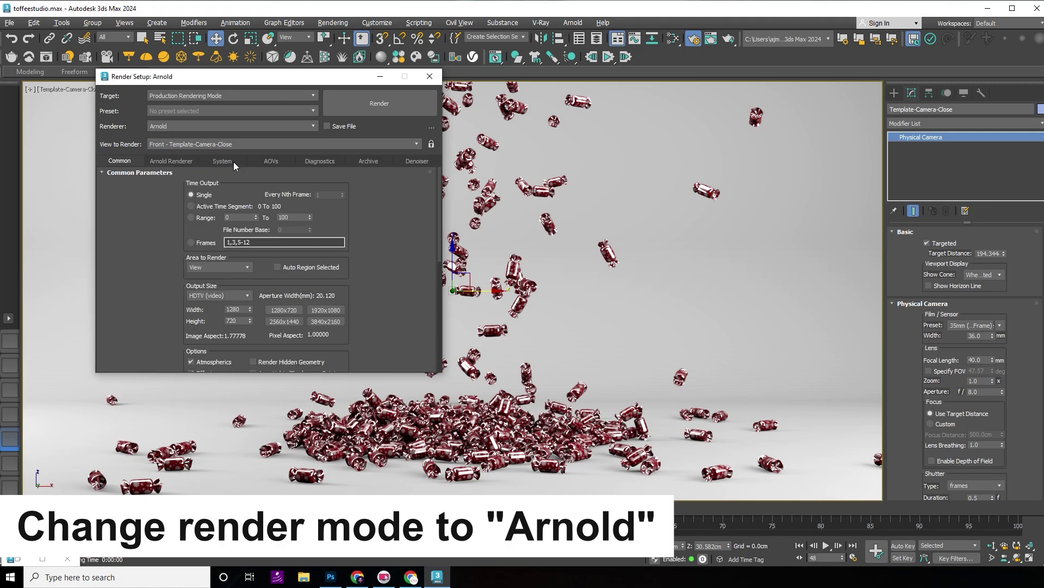
{"action": "left_click", "coordinate": [380, 76]}
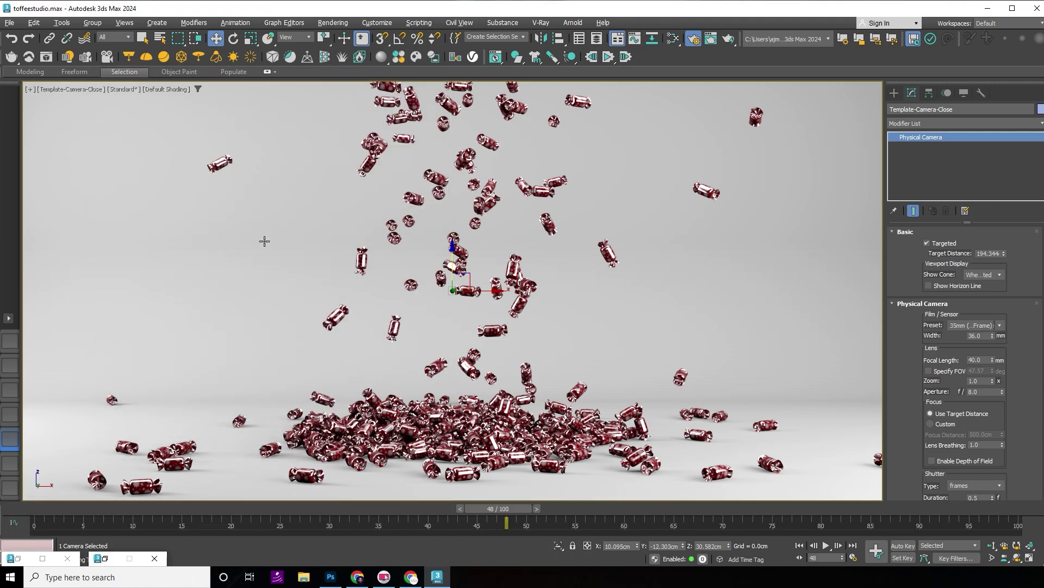
Step: Unhide all hidden studio objects from the perspective view
{"action": "key", "text": "p"}
{"action": "scroll", "coordinate": [305, 288], "scroll_direction": "down", "scroll_amount": 5}
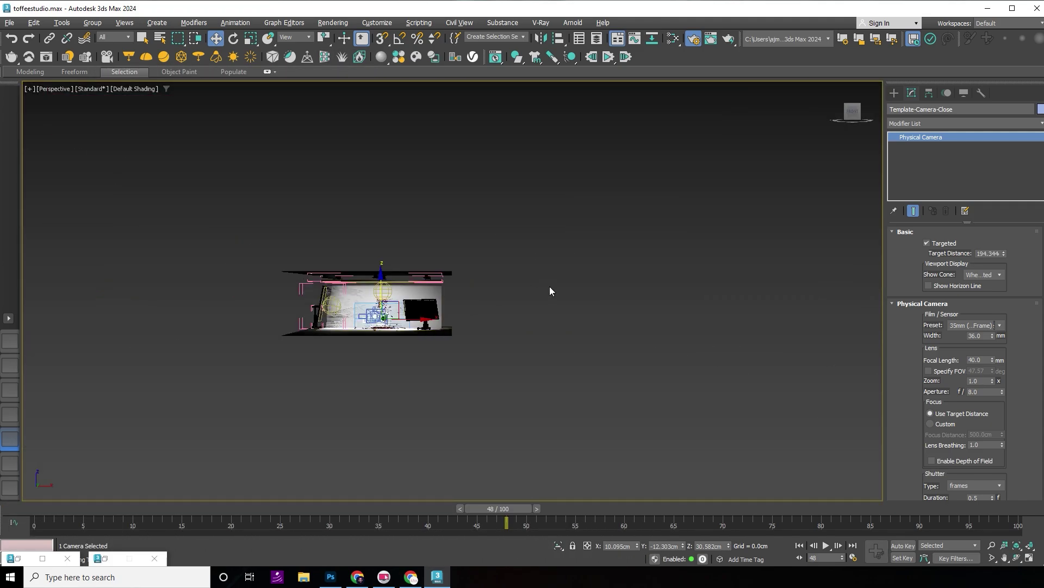
{"action": "right_click", "coordinate": [514, 265]}
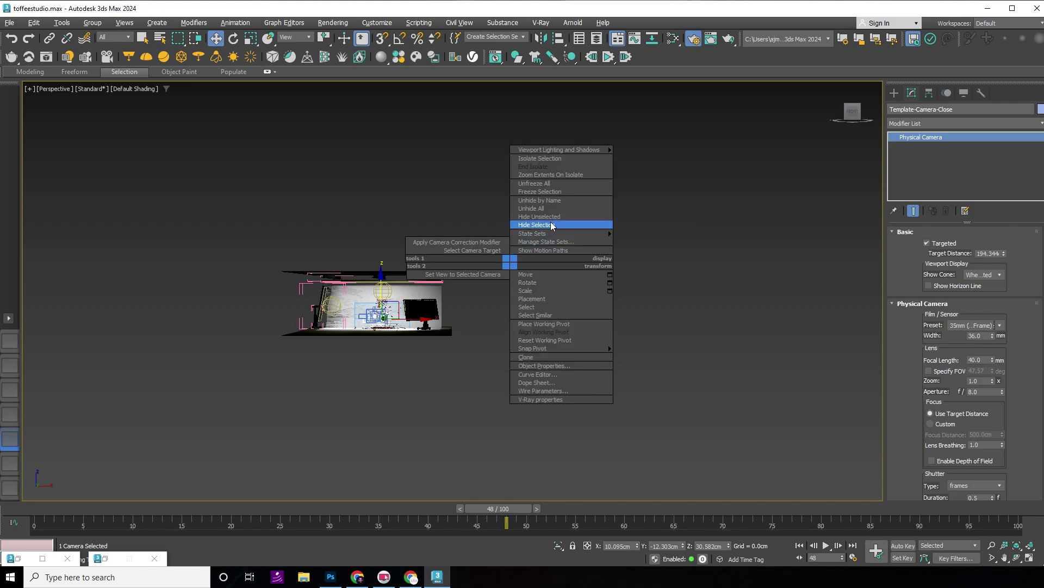
{"action": "left_click", "coordinate": [560, 209]}
Step: Render the close-up camera view with Arnold and add a Denoiser Oidn imager
{"action": "key", "text": "c"}
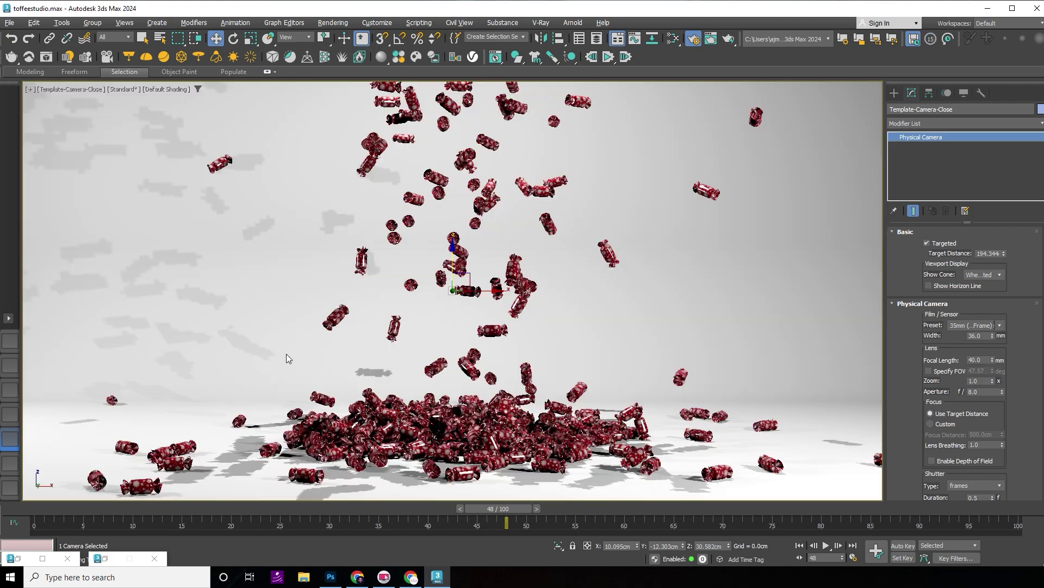
{"action": "key", "text": "shift+q"}
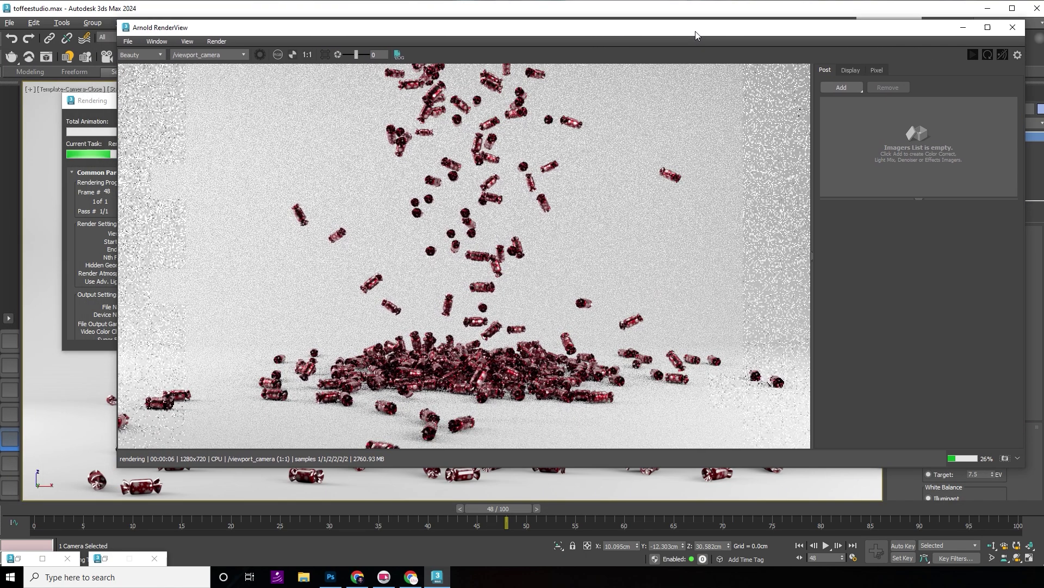
{"action": "left_click_drag", "start_coordinate": [695, 36], "coordinate": [707, 25]}
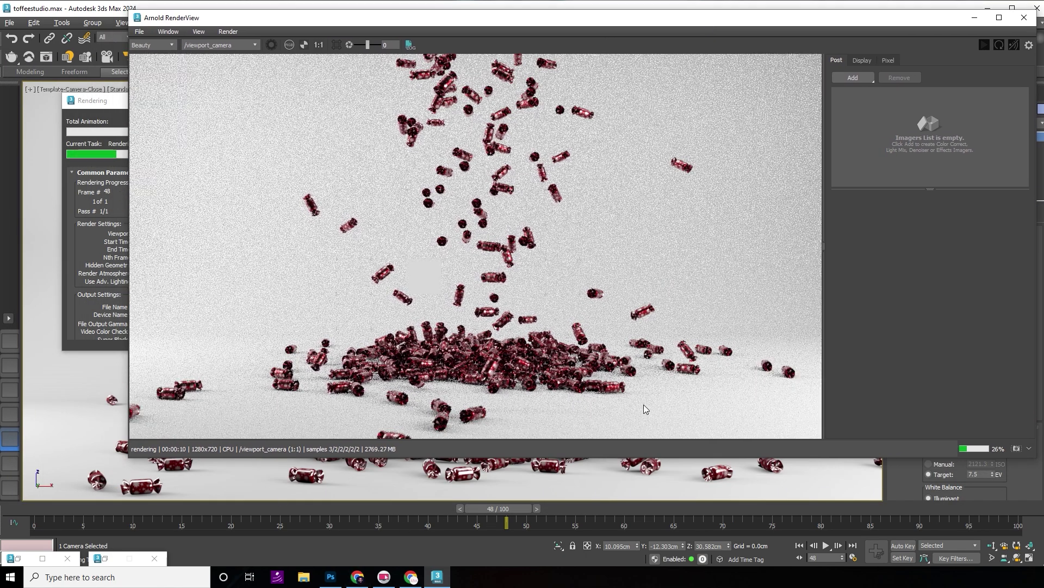
{"action": "left_click", "coordinate": [857, 77]}
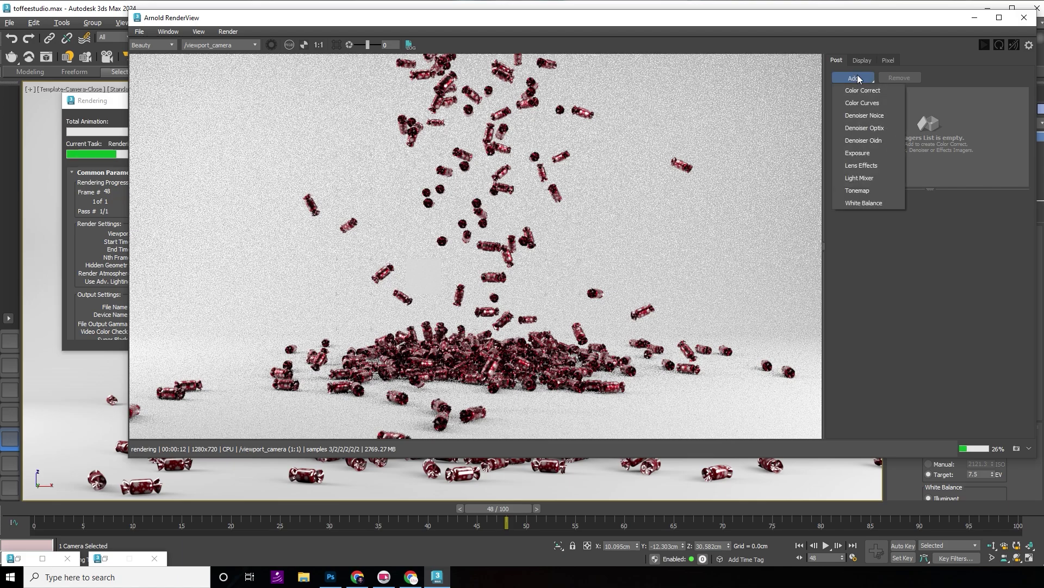
{"action": "left_click", "coordinate": [880, 140]}
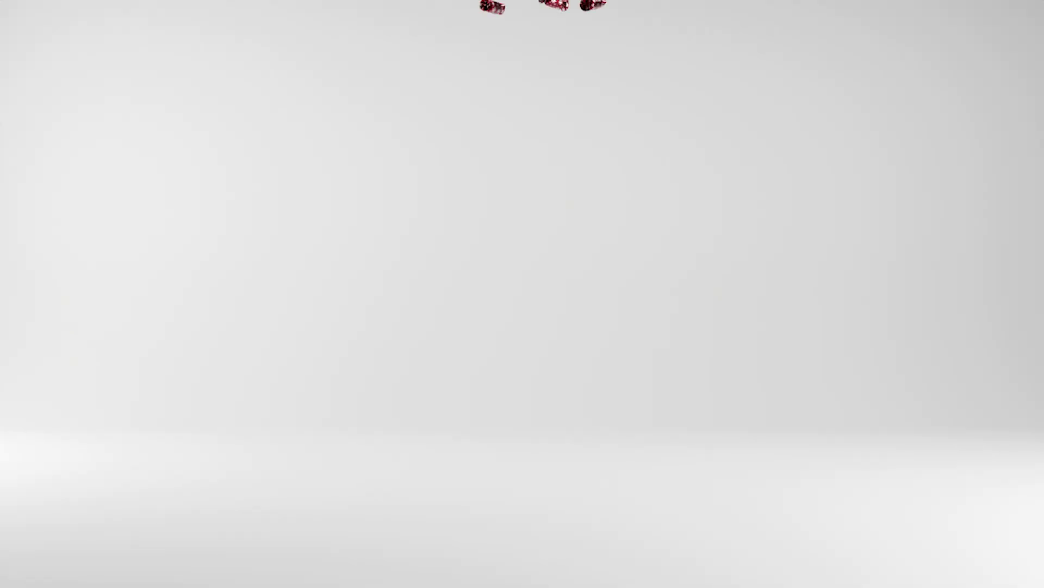